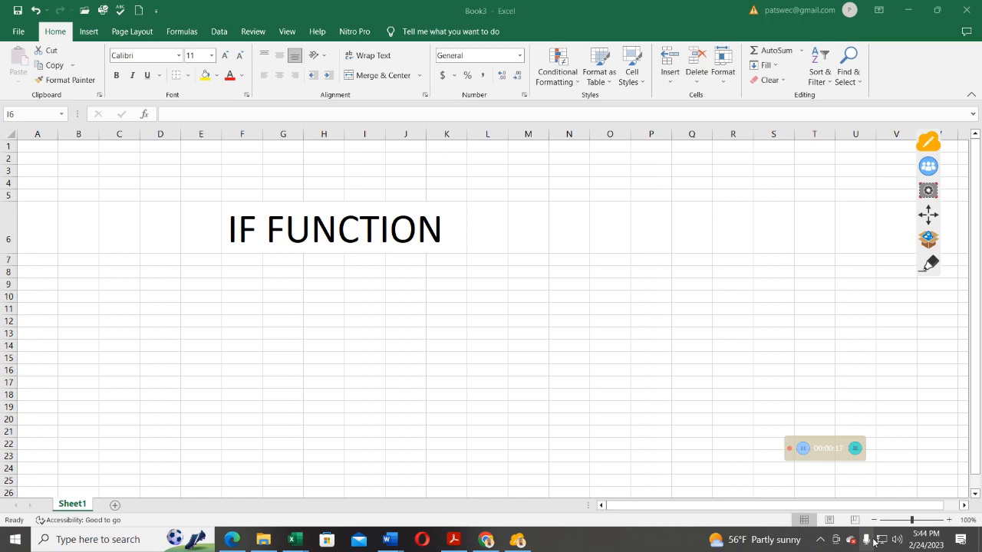
click(375, 233)
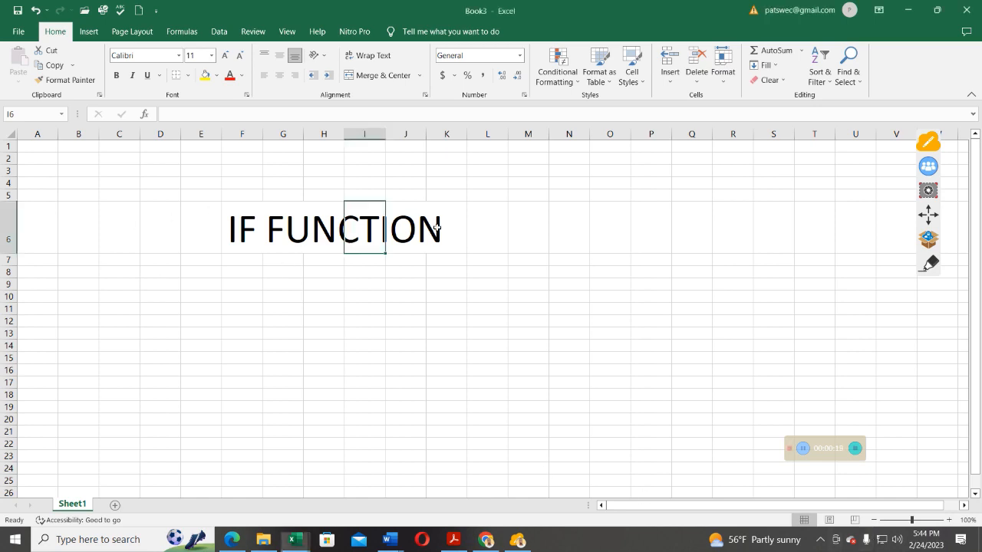
click(421, 238)
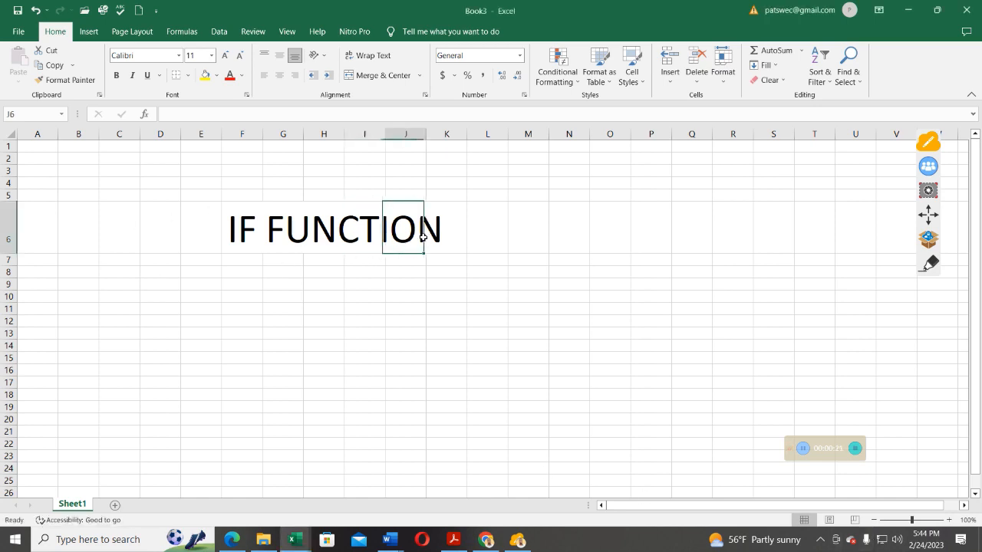
click(484, 244)
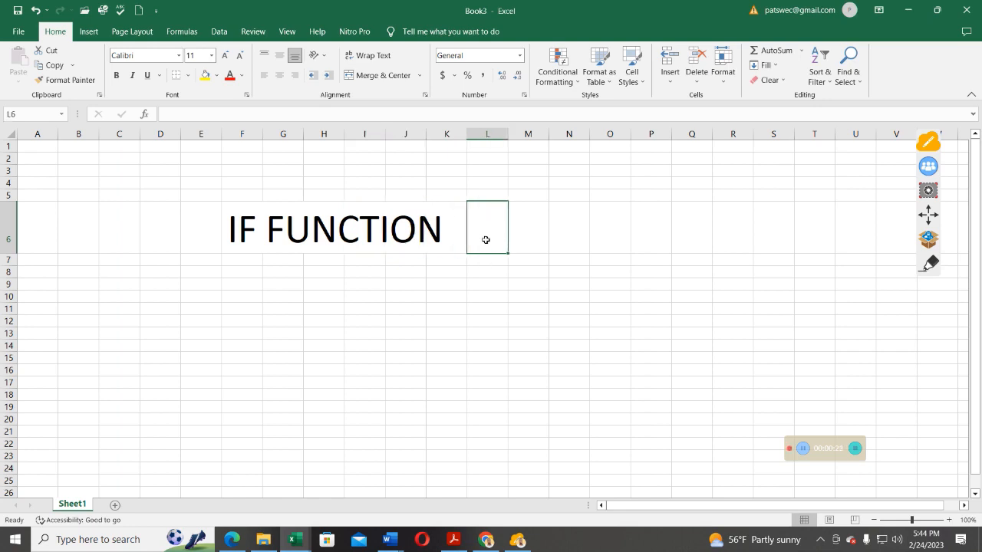
click(928, 264)
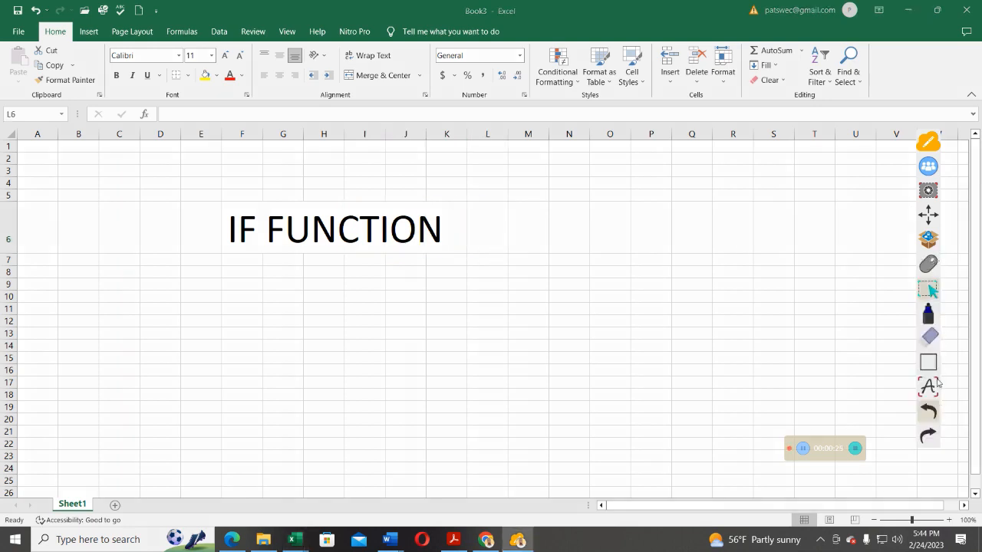
click(929, 267)
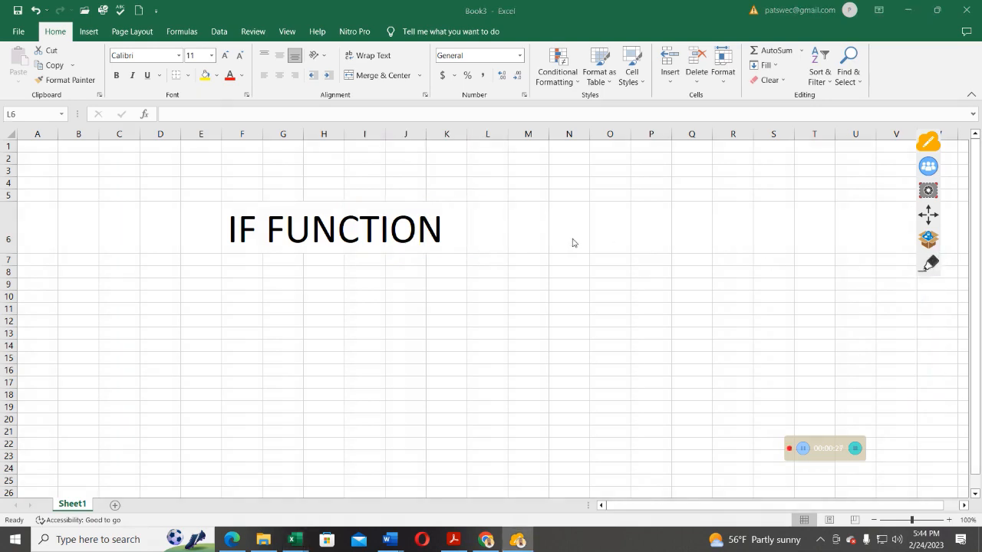
click(468, 237)
drag(439, 227, 168, 221)
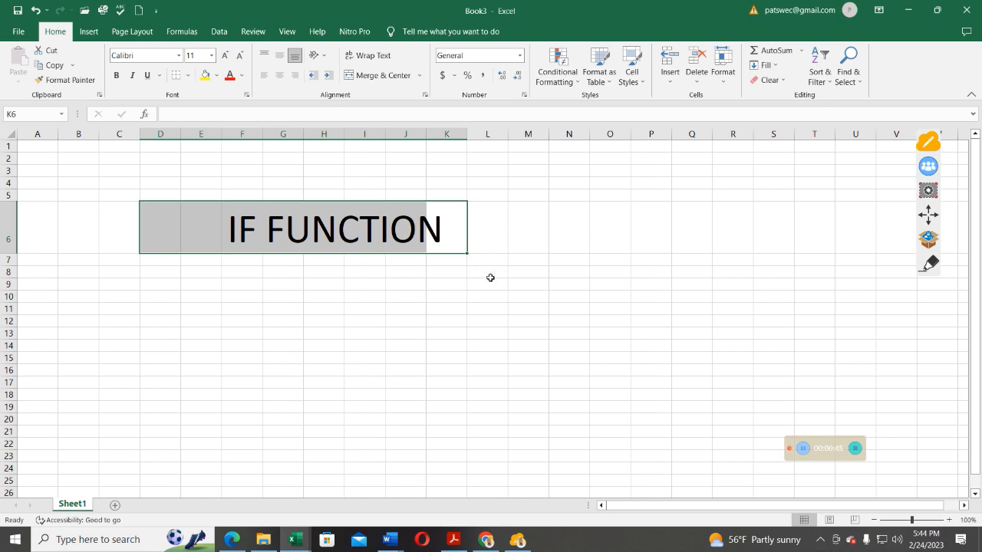
Step: Enter LOGICAL in cell J8 and CALCULATION in cell J9 beneath the IF FUNCTION title
click(405, 272)
text(L)
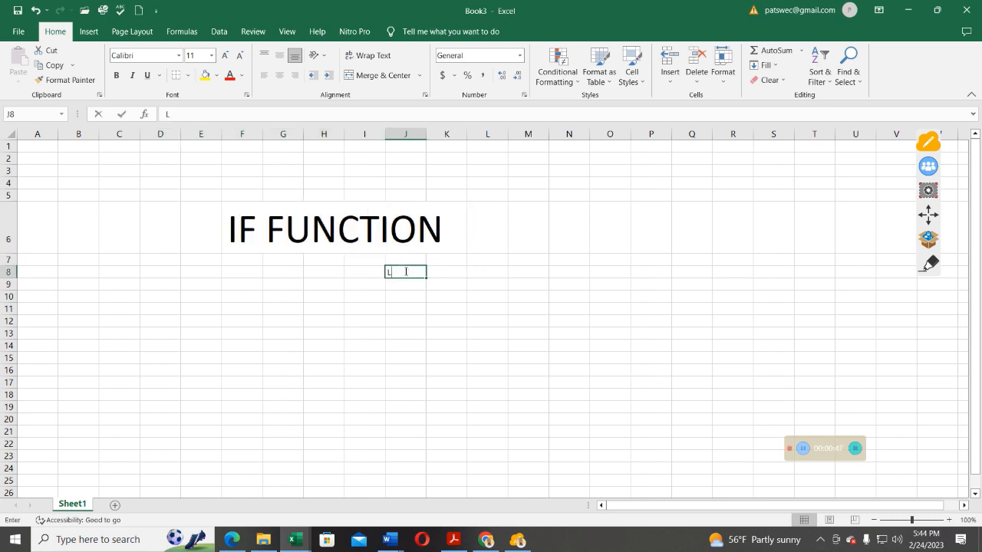
text(OGICAL)
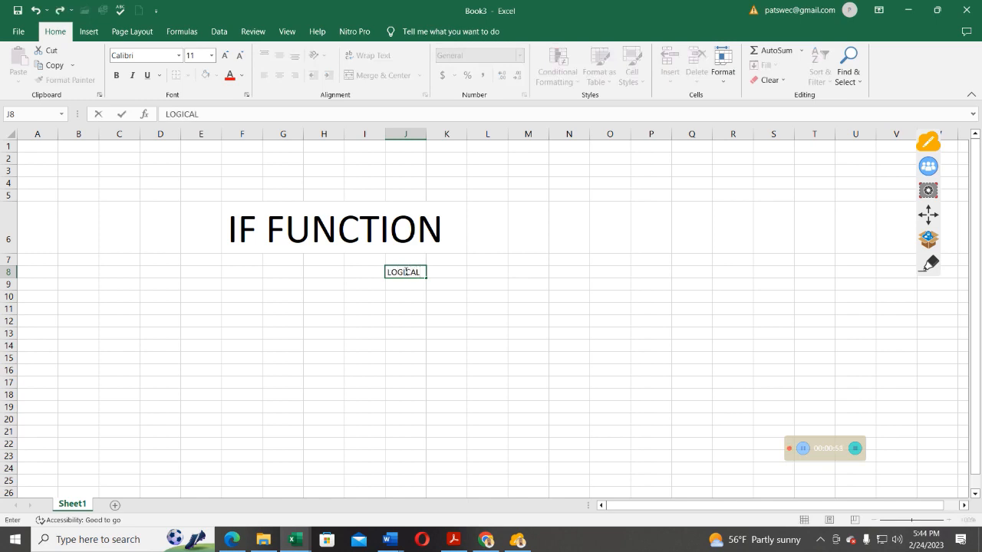
click(402, 283)
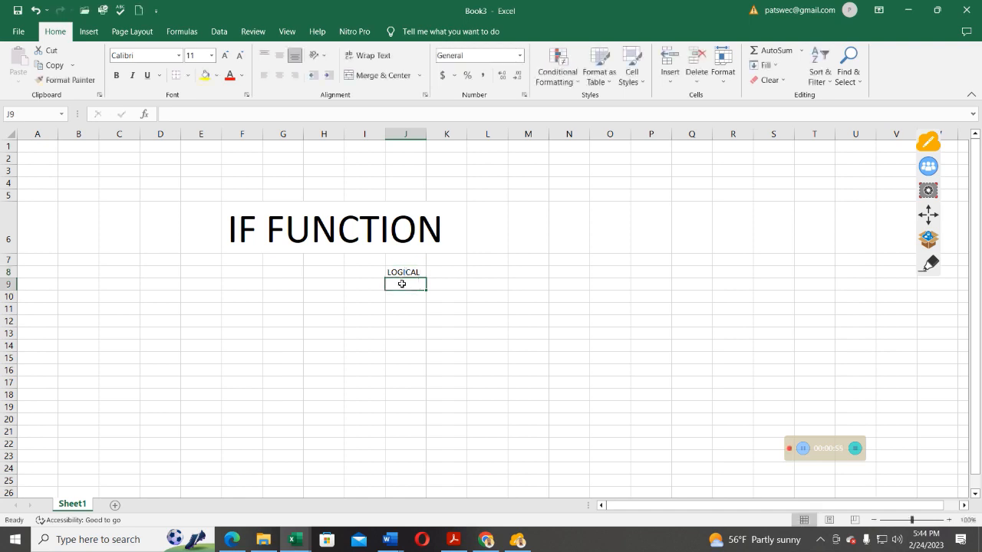
text(CAL)
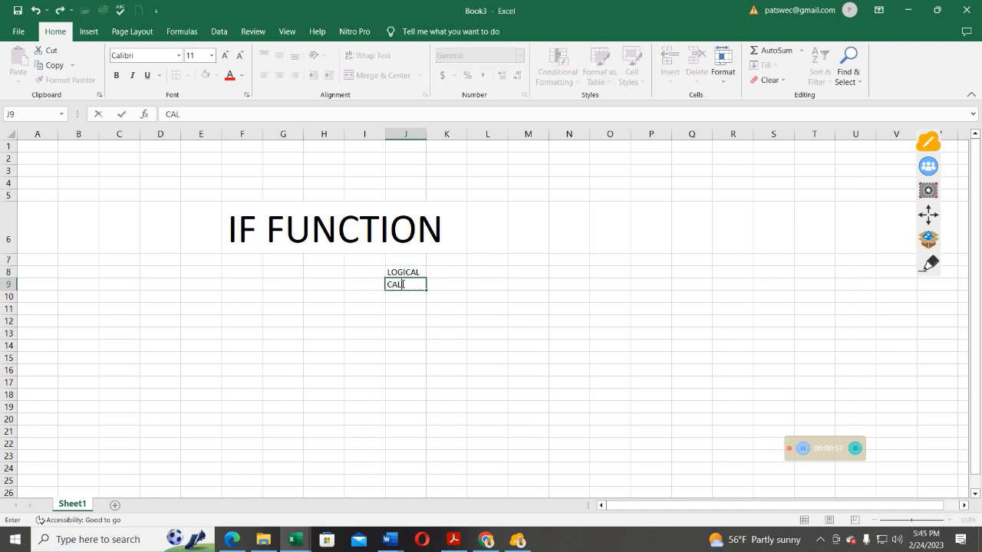
text(CULATION)
click(414, 272)
click(413, 283)
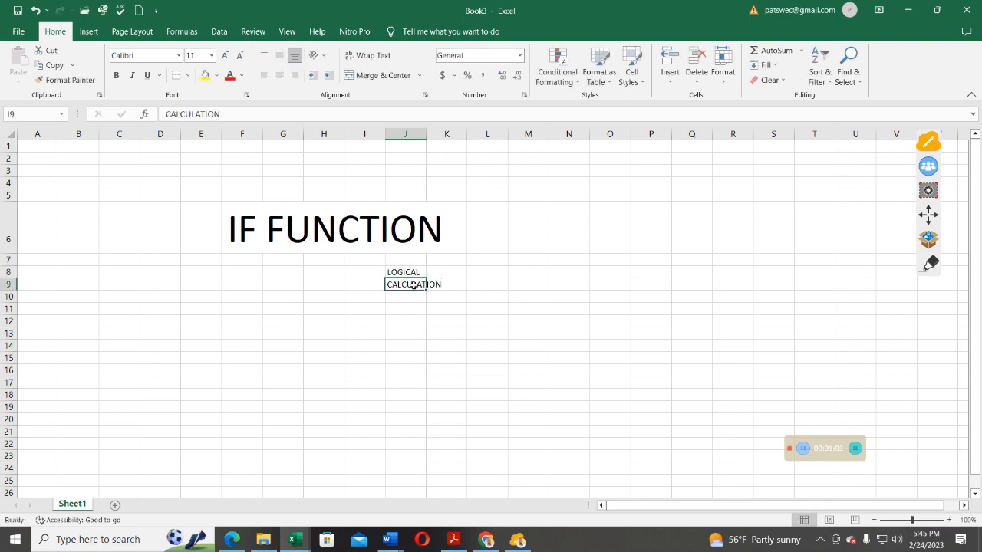
click(414, 272)
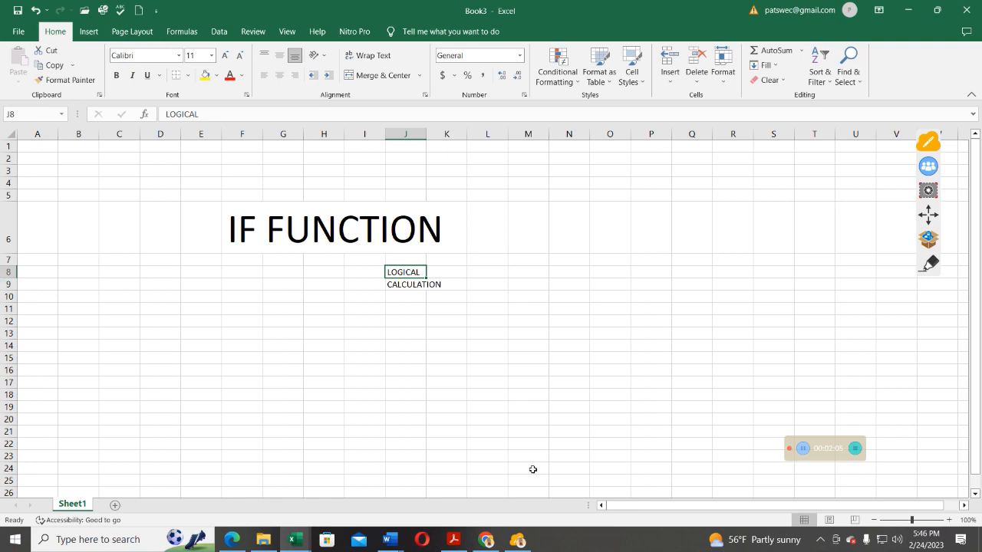
Step: Enter the two people's first names as column headings in cells B7 and C7
mouse_move(843, 448)
mouse_down()
mouse_move(871, 490)
mouse_move(924, 508)
mouse_move(930, 476)
mouse_up()
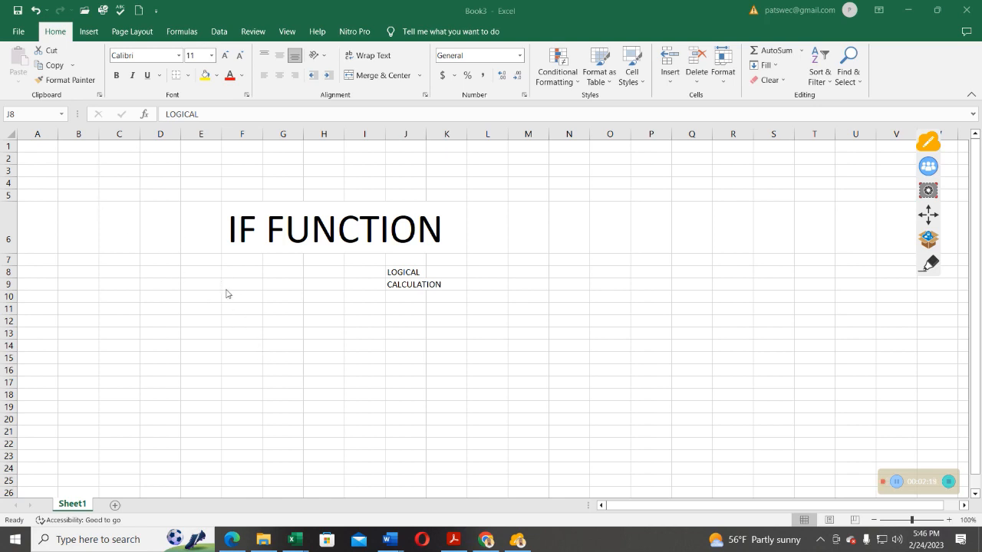
scroll(282, 305, down, 2)
scroll(282, 304, up, 5)
click(273, 314)
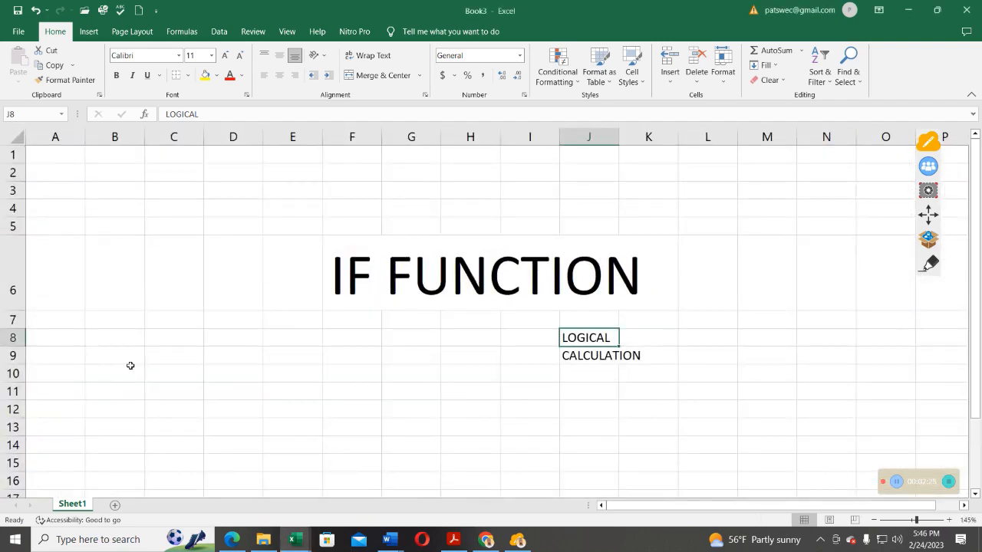
click(109, 321)
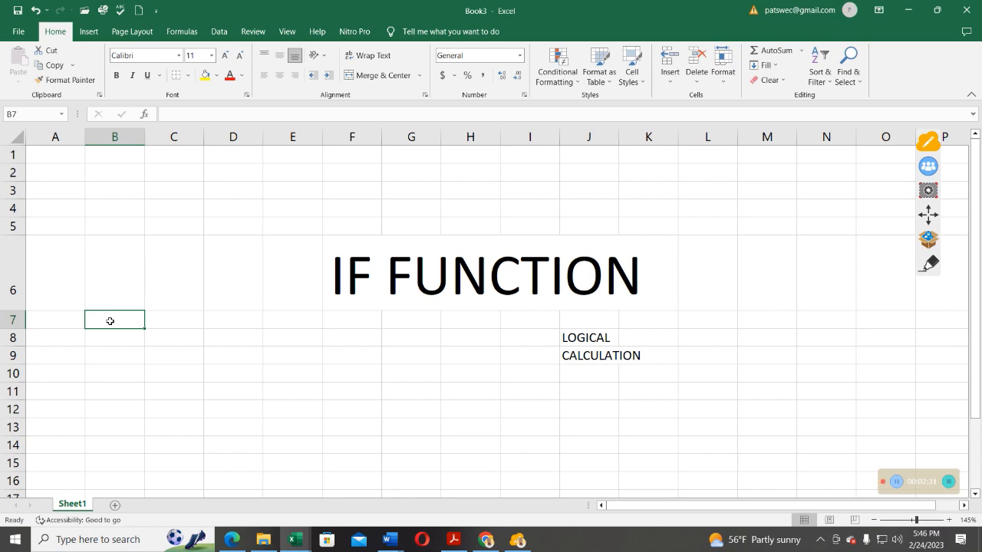
text(ALE)
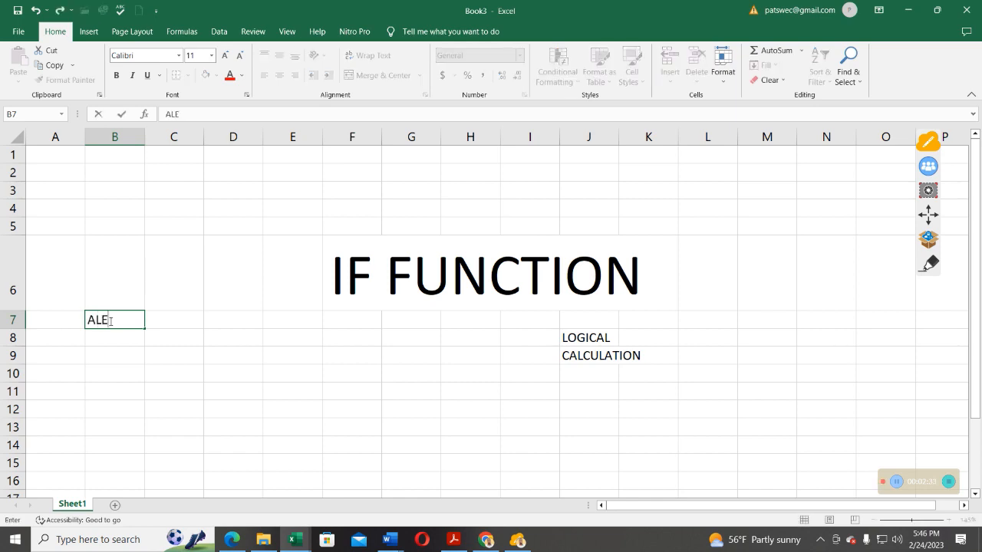
text(X)
click(177, 322)
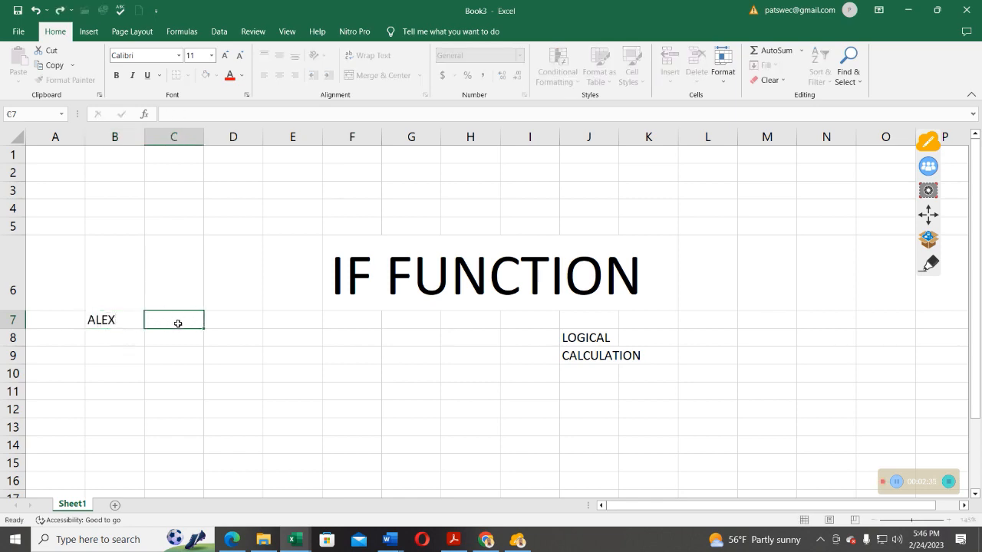
text(SAM)
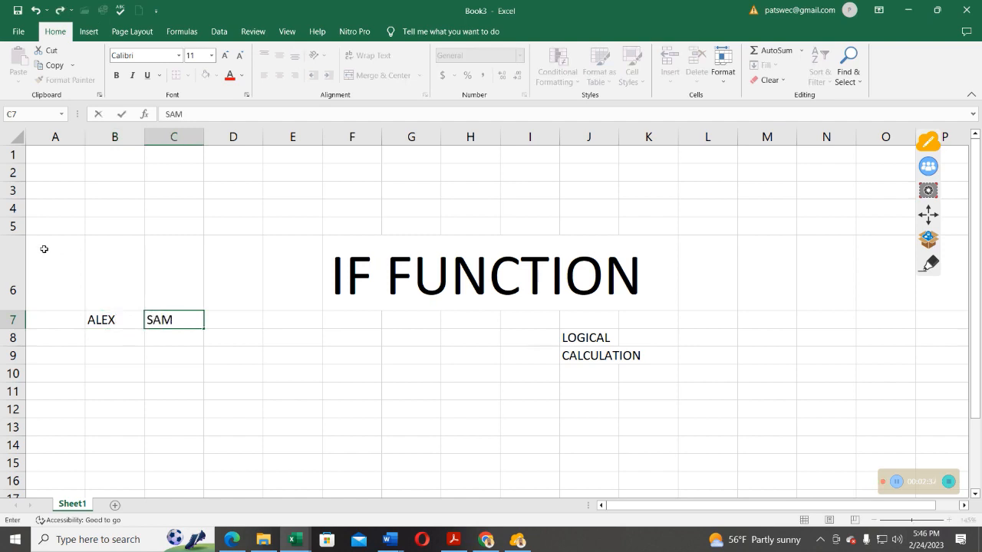
Step: Enter the values 45 in B8 and 56 in C8 under the two name headings
click(97, 332)
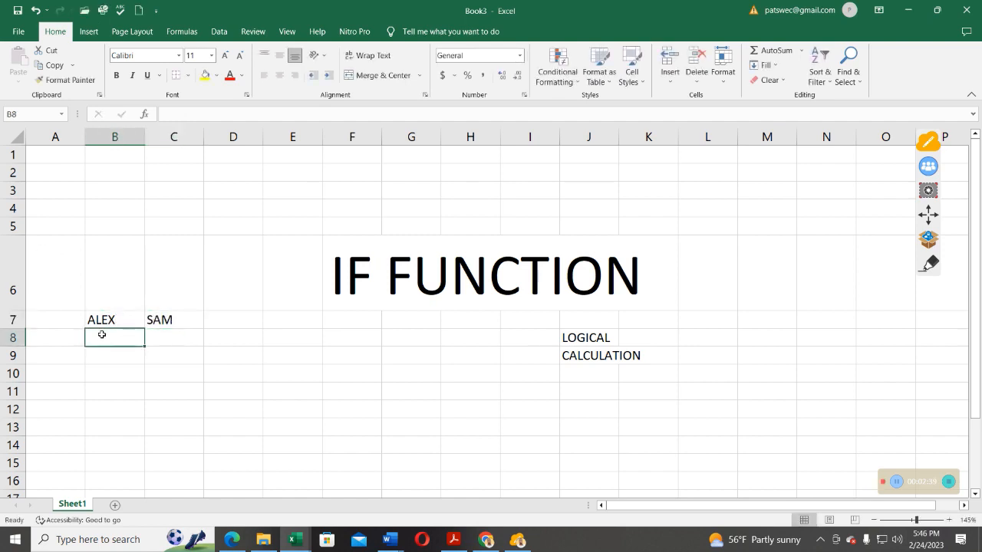
text(45)
click(164, 338)
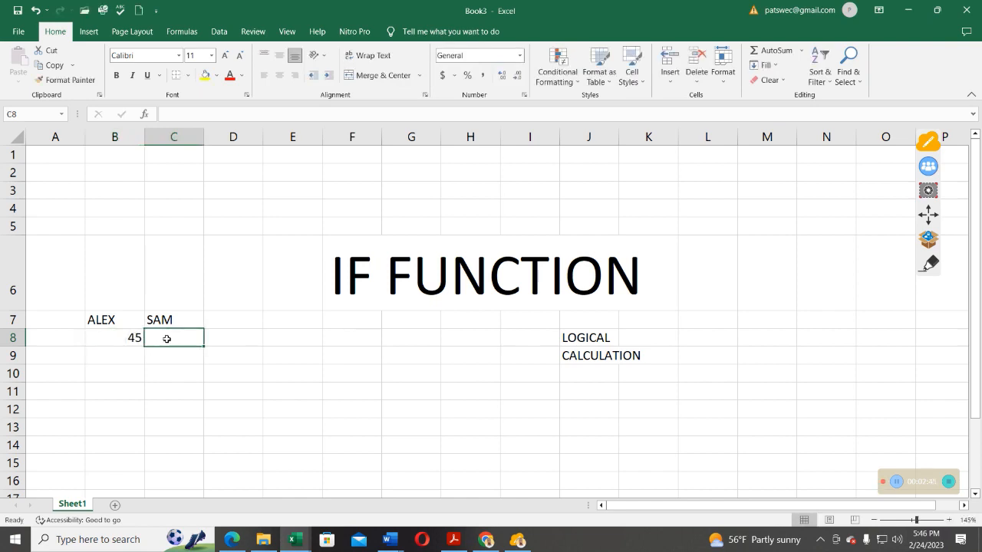
text(56)
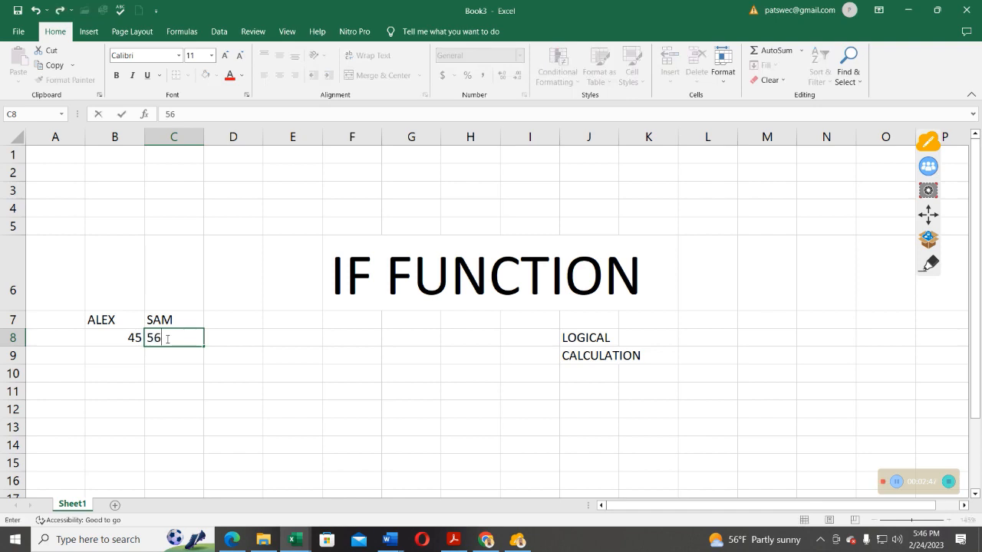
click(275, 354)
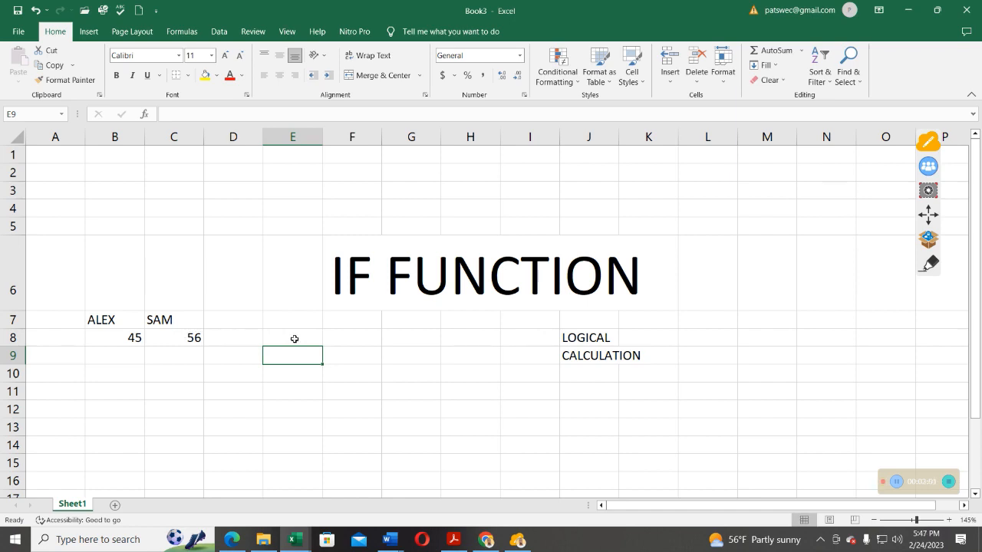
Step: Add the heading TEST in cell D7 beside the two name headings
click(223, 338)
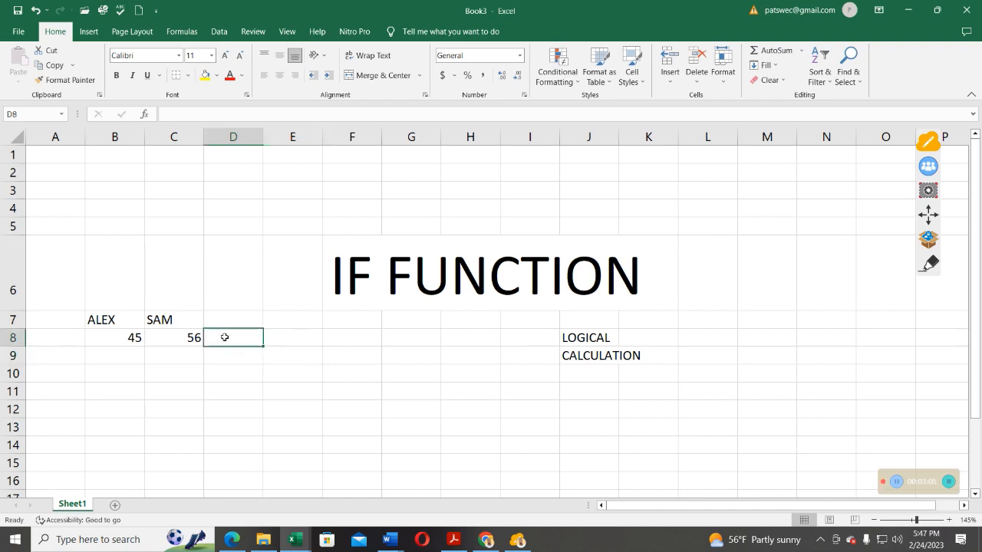
click(235, 319)
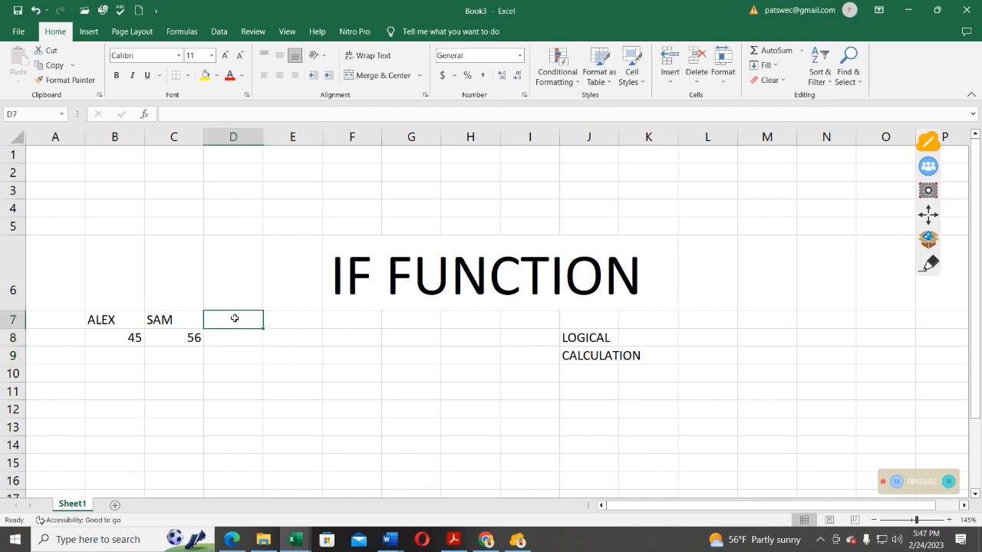
text(TEST)
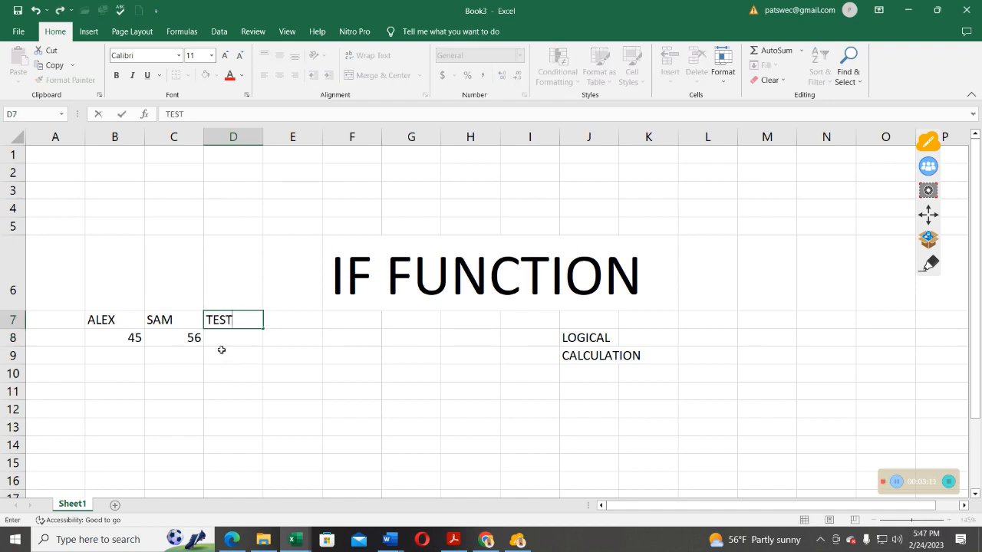
Step: Start an IF formula in cell D8 with the logical test B8>C8, ready for its true result
click(252, 333)
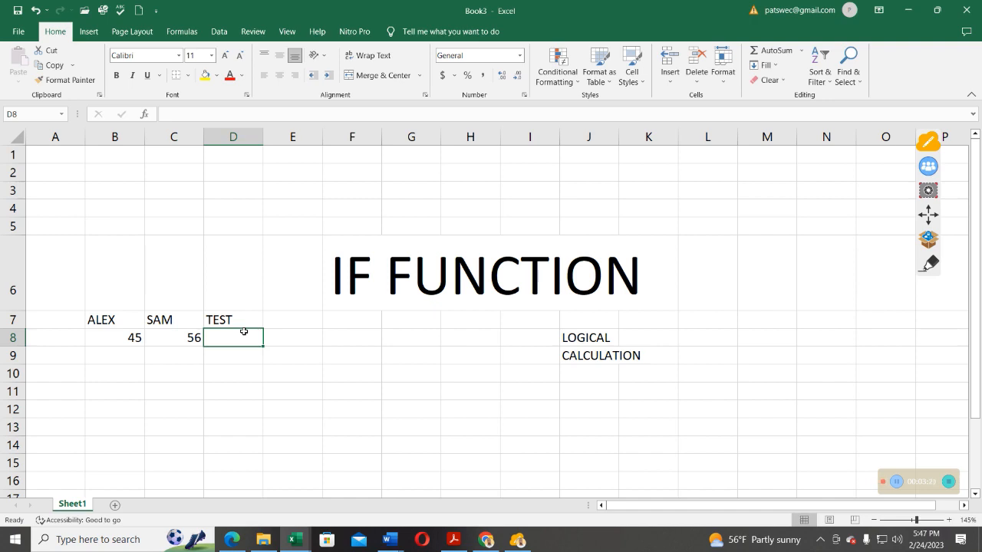
text(=)
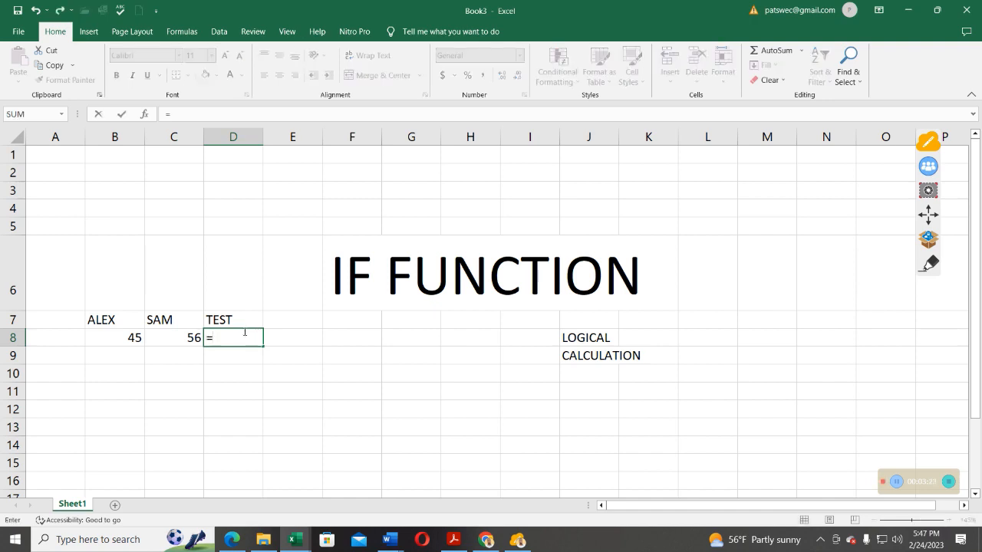
text(IF)
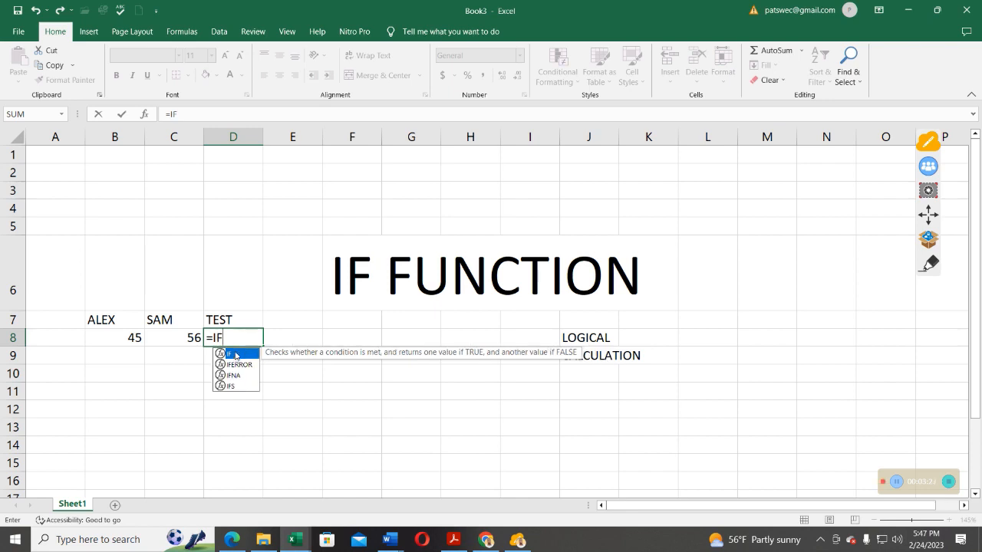
text(()
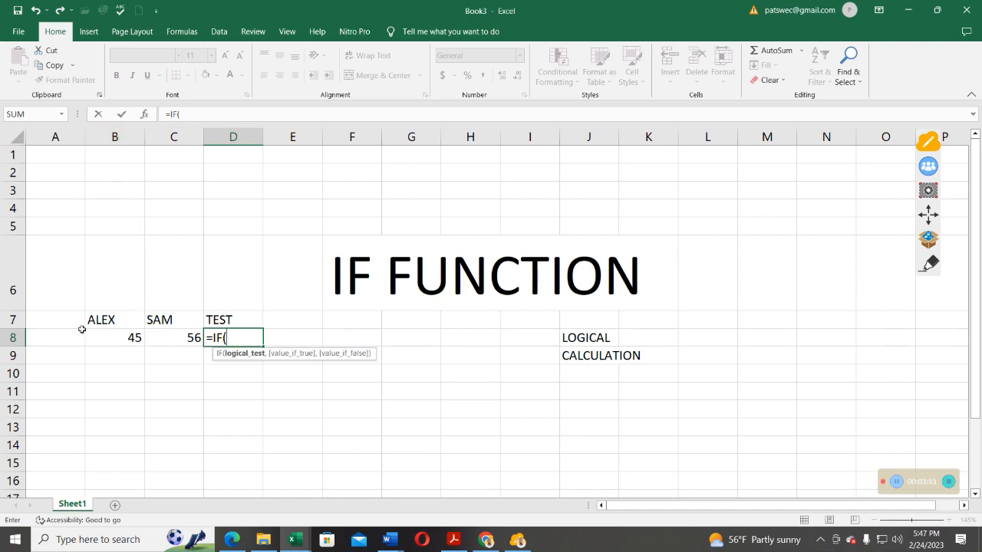
text(B)
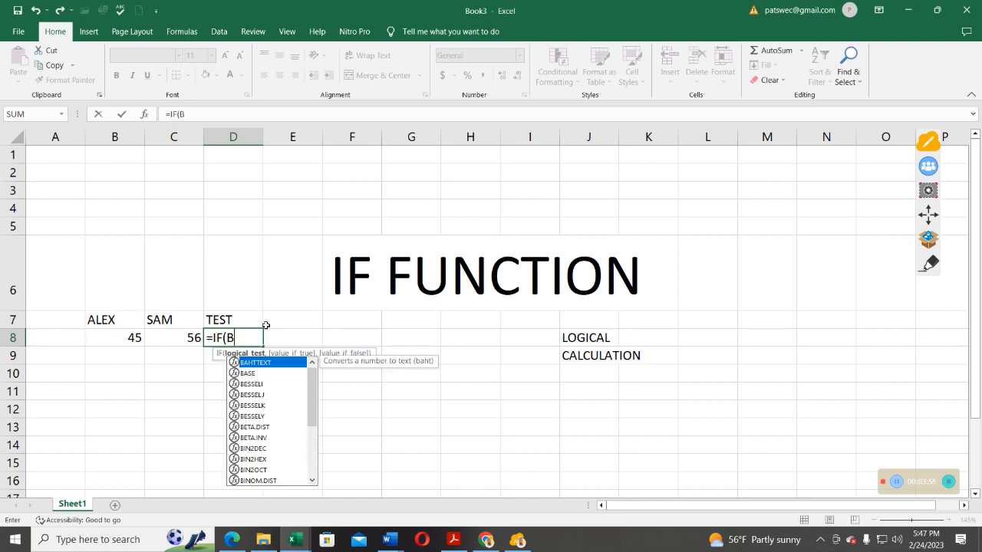
text(8)
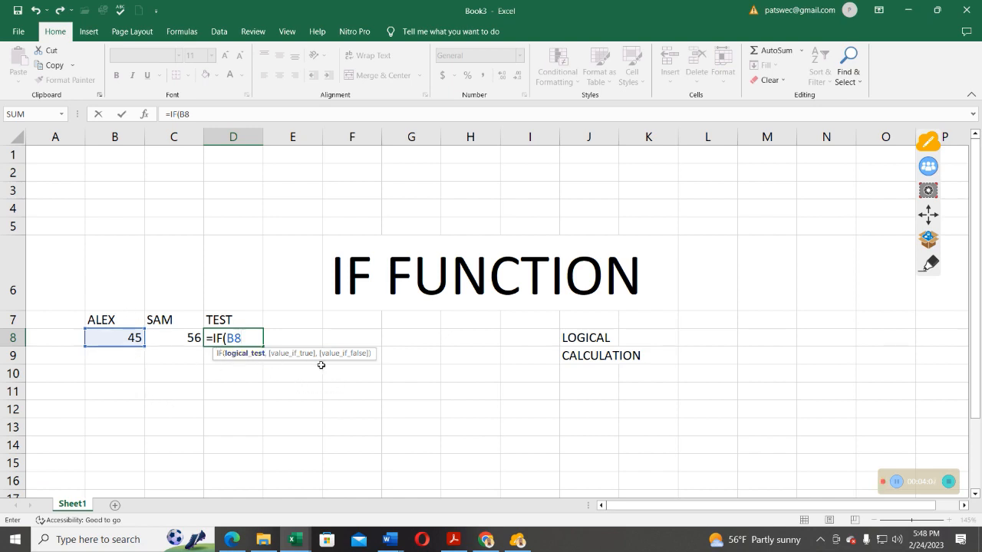
text(>)
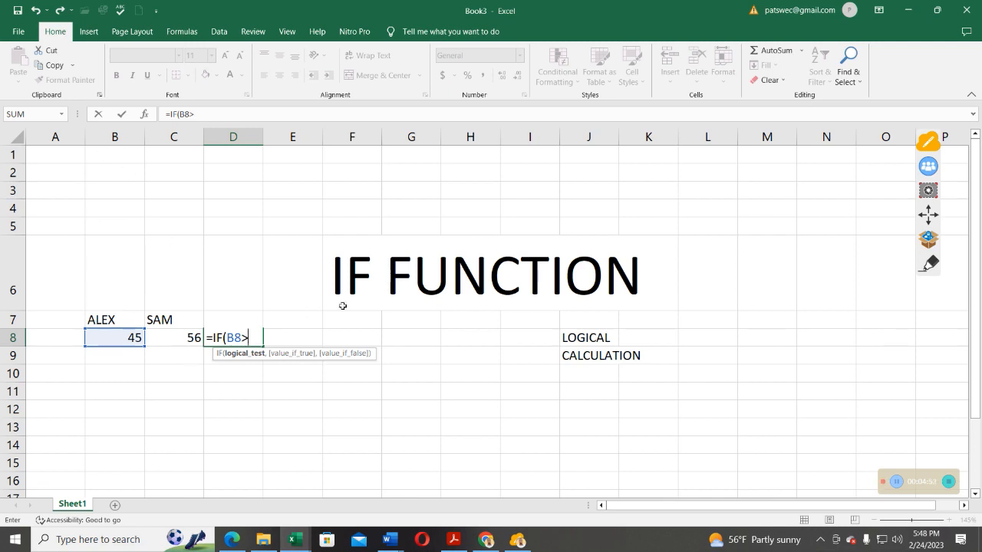
text(C8)
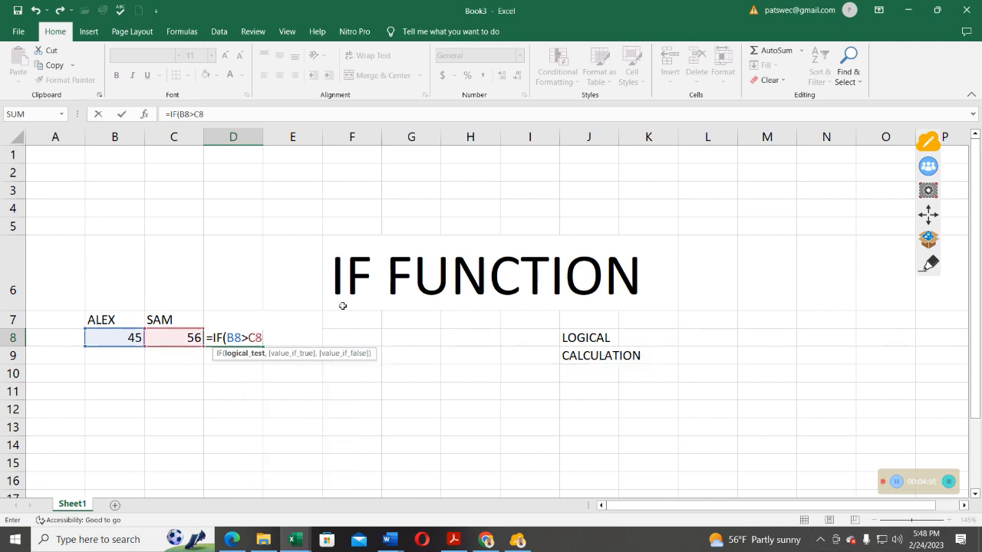
text(, )
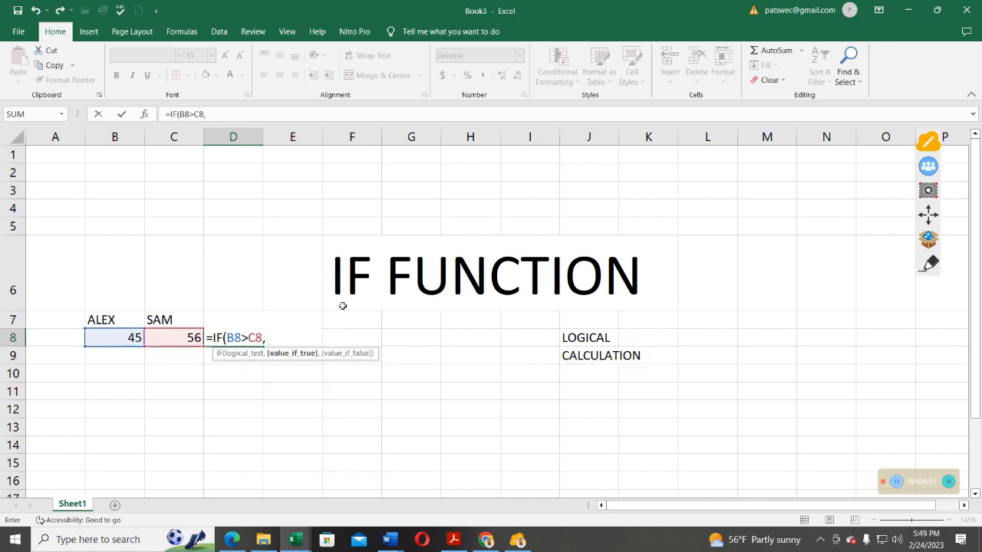
Step: Complete the D8 formula with the first person's name plus "IS GOOD" as the true text and "NOT GOOD" as the false text
text("ALEX IS GOOD)
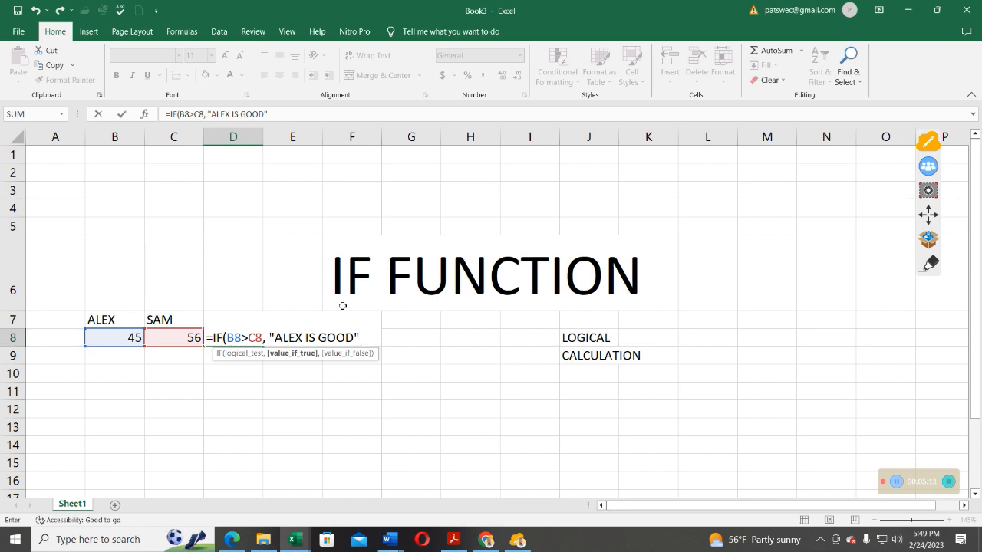
text(",)
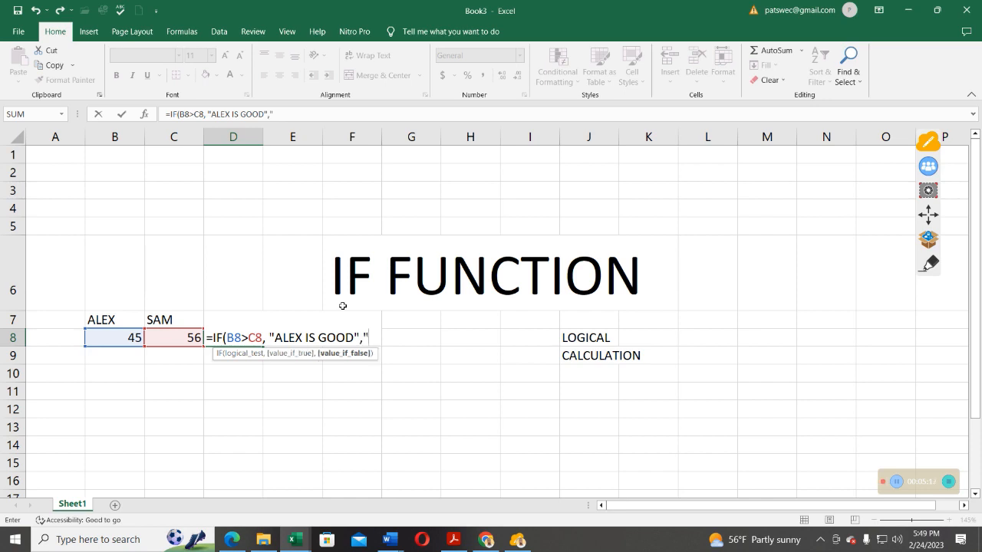
text( NOT GOOD)
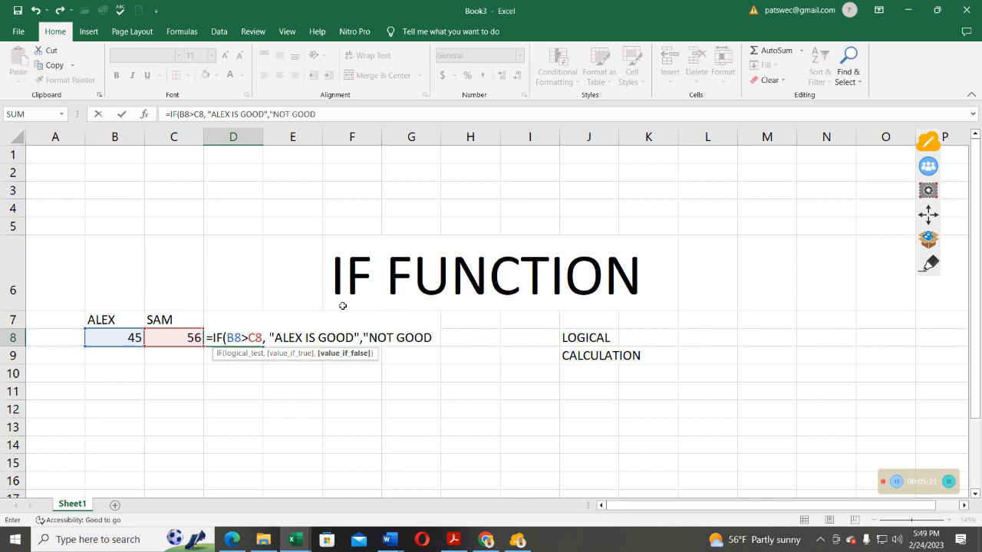
text(TEST)
key(BackSpace)
key(BackSpace)
key(BackSpace)
key(BackSpace)
text(")
text())
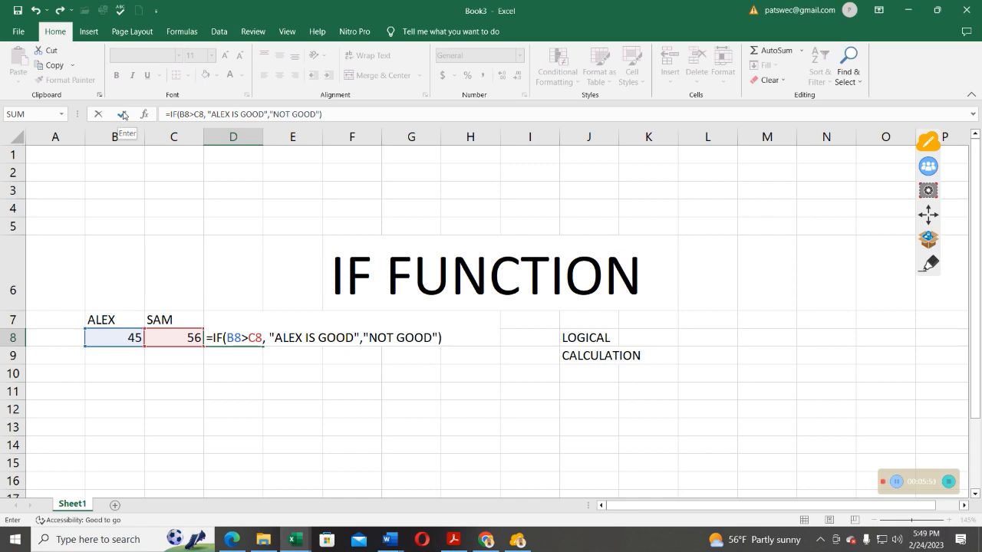
click(123, 114)
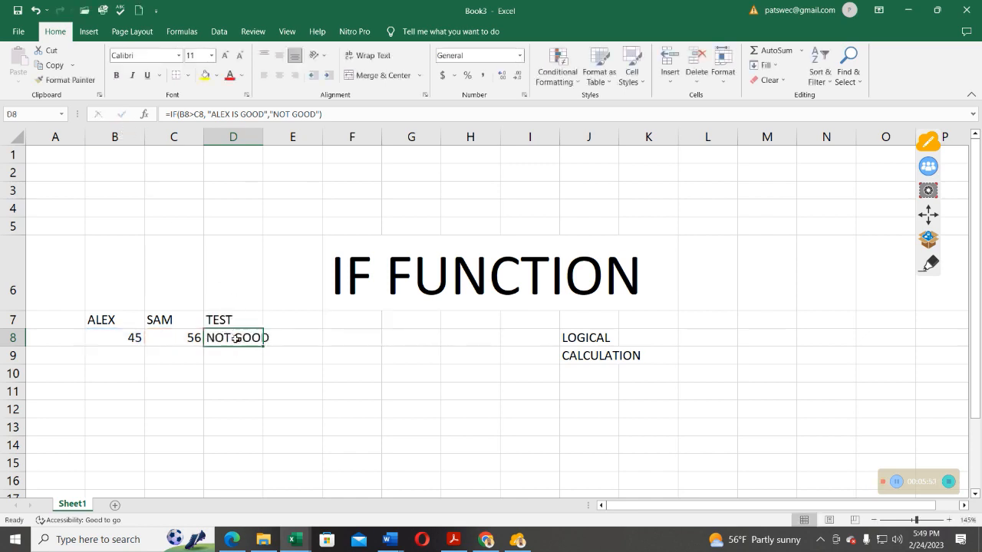
Step: Widen column D to fit the result text and set the first person's value in B8 to 67
drag(263, 138, 291, 137)
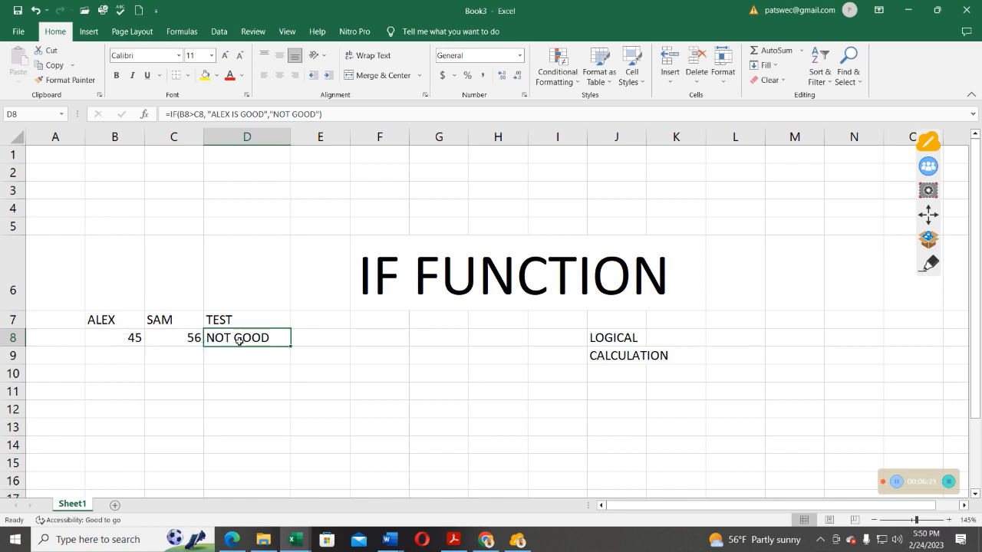
click(128, 336)
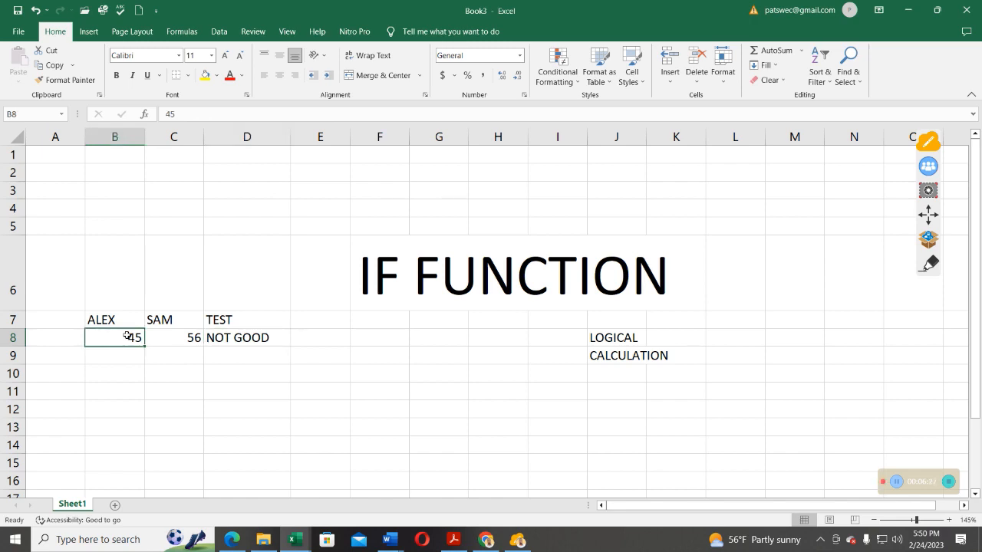
text(67)
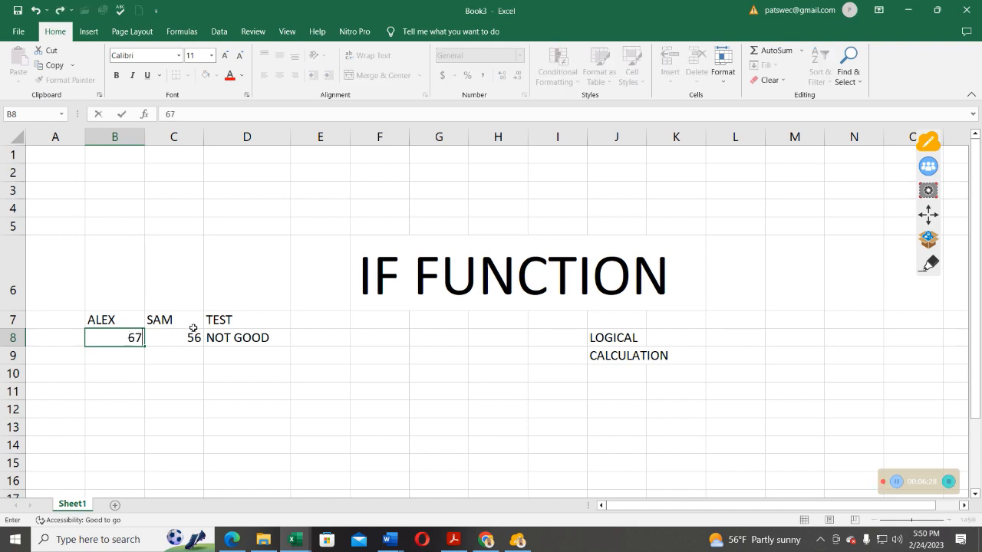
click(120, 114)
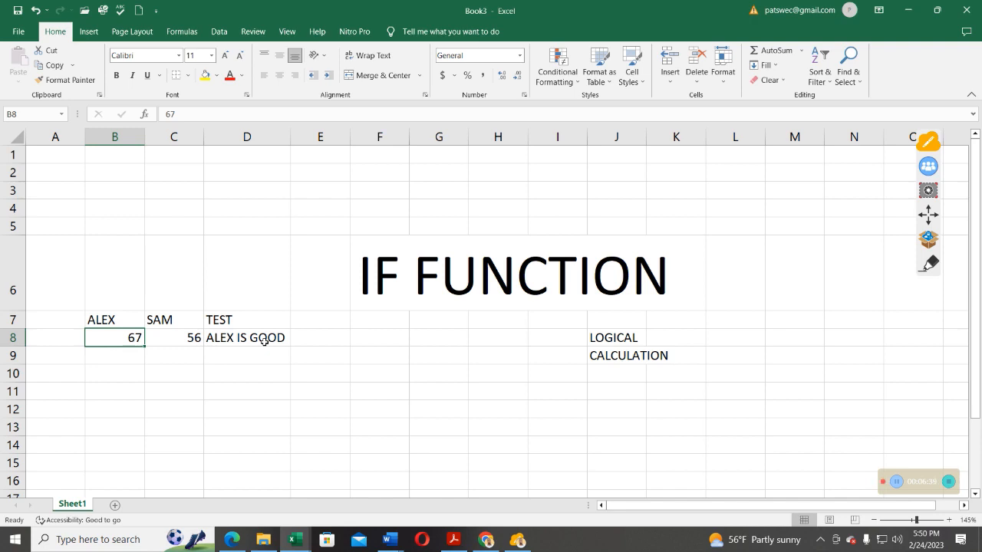
click(264, 340)
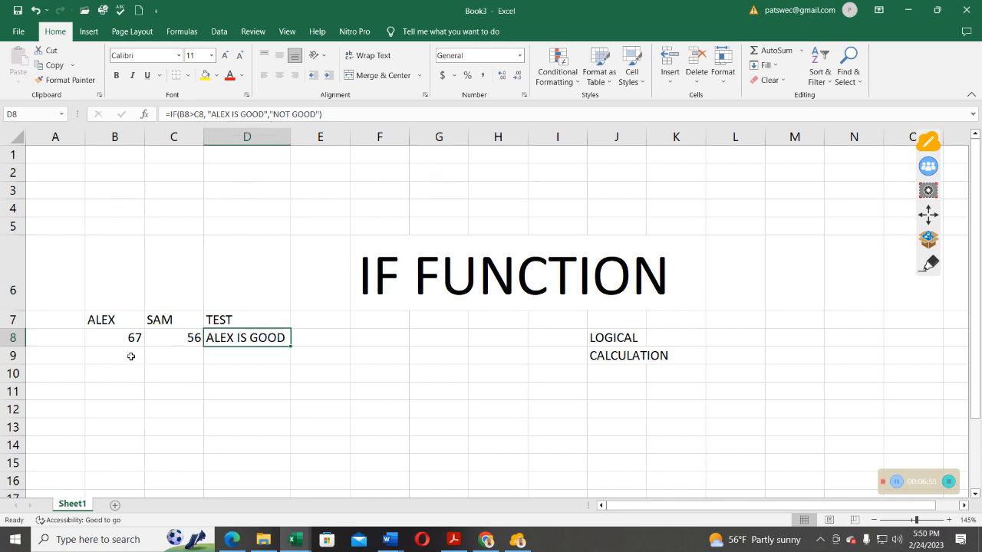
Step: Set the second person's value in C8 to 80 to retest the IF formula
click(131, 352)
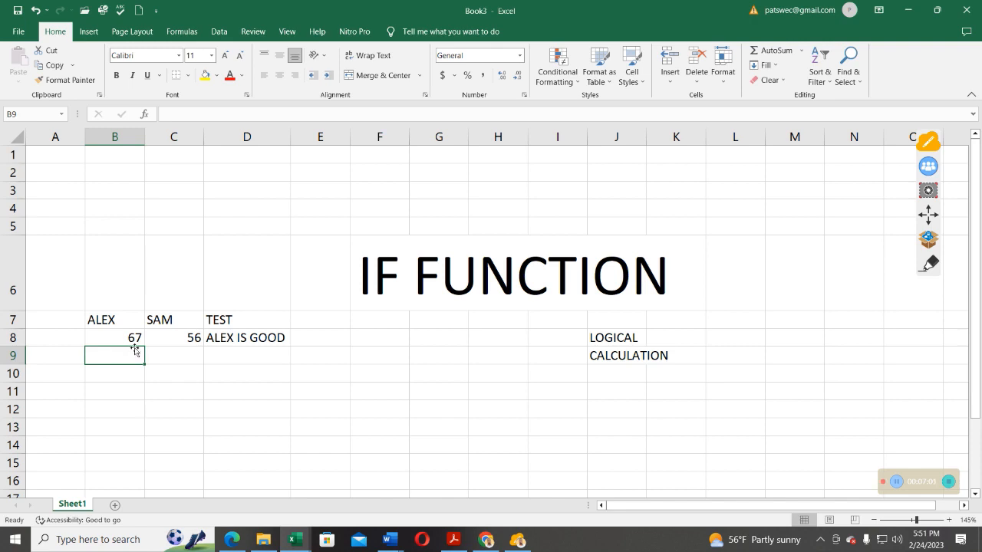
click(193, 338)
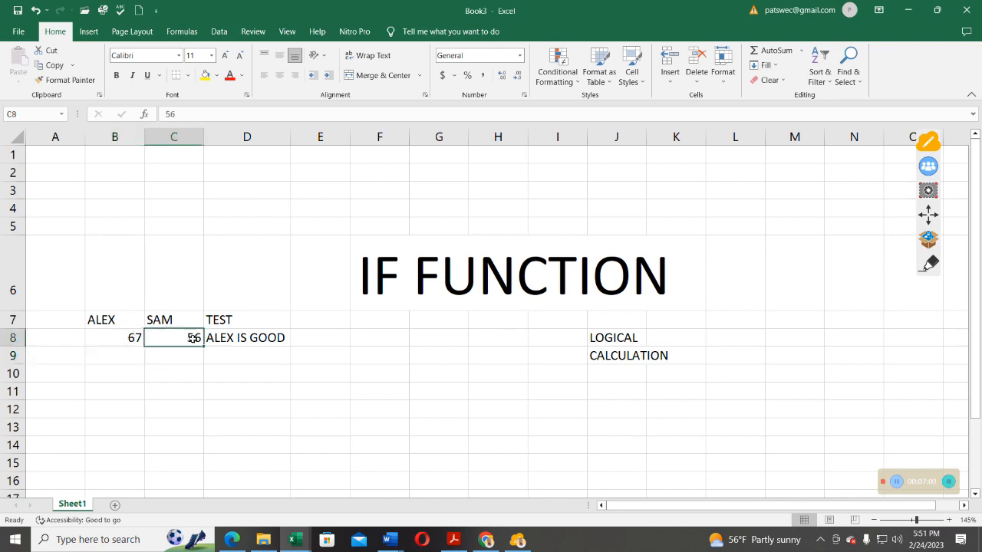
text(80)
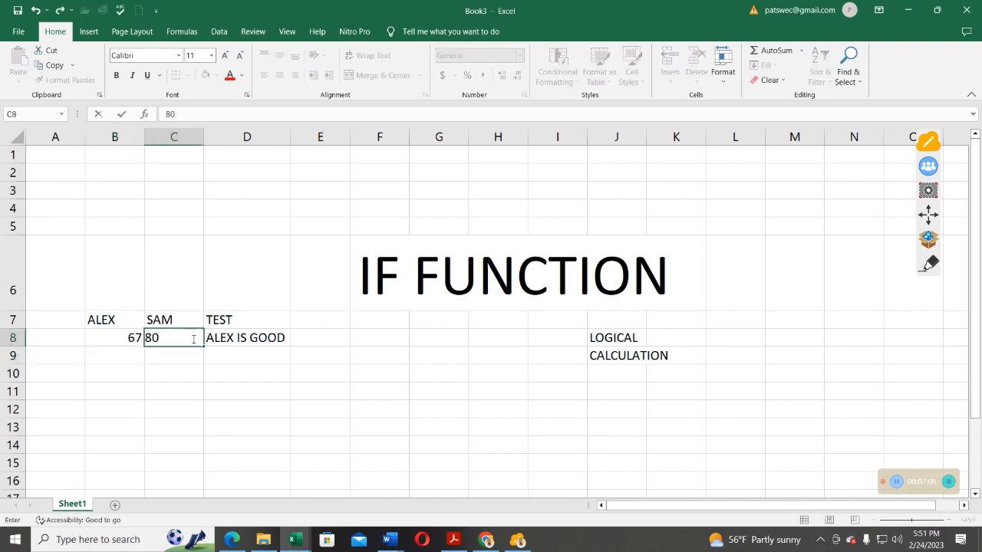
click(213, 371)
click(188, 339)
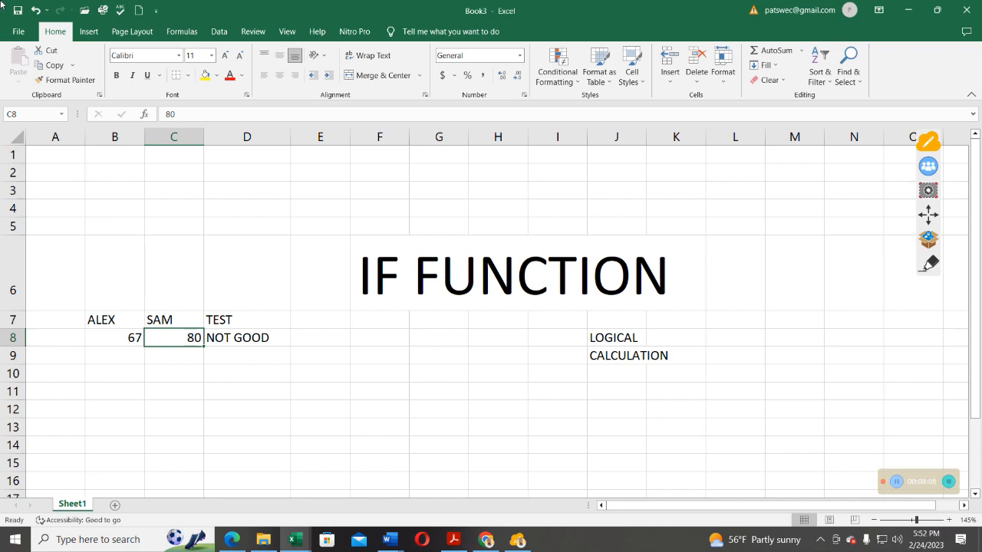
Step: Clear the comparison example from A6:E9 and enter the heading MATH in cell B7
drag(79, 309, 291, 357)
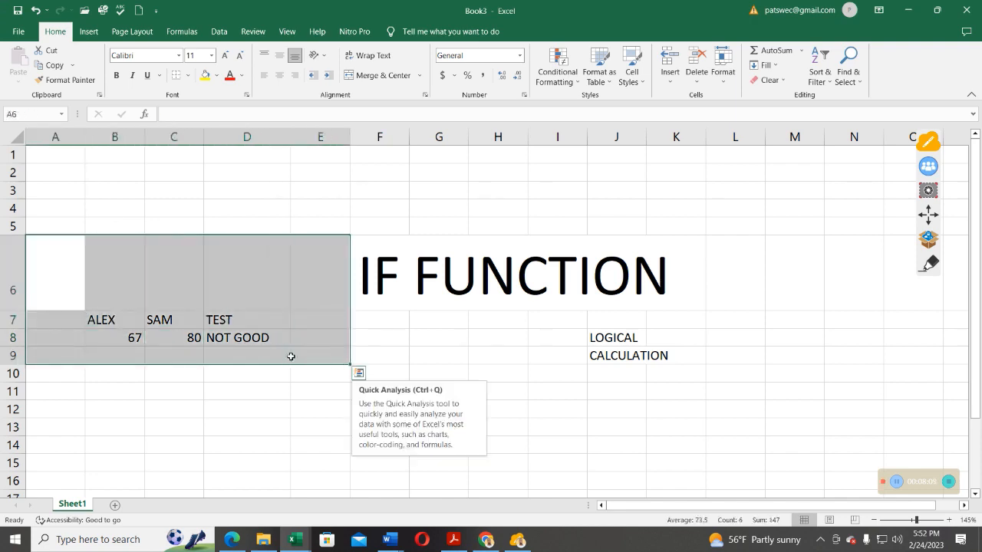
key(Delete)
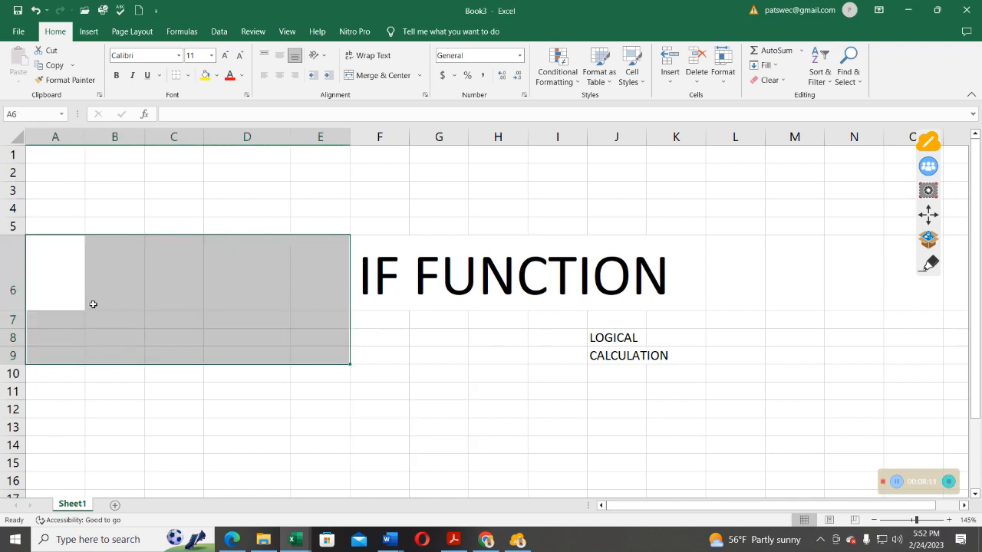
click(103, 326)
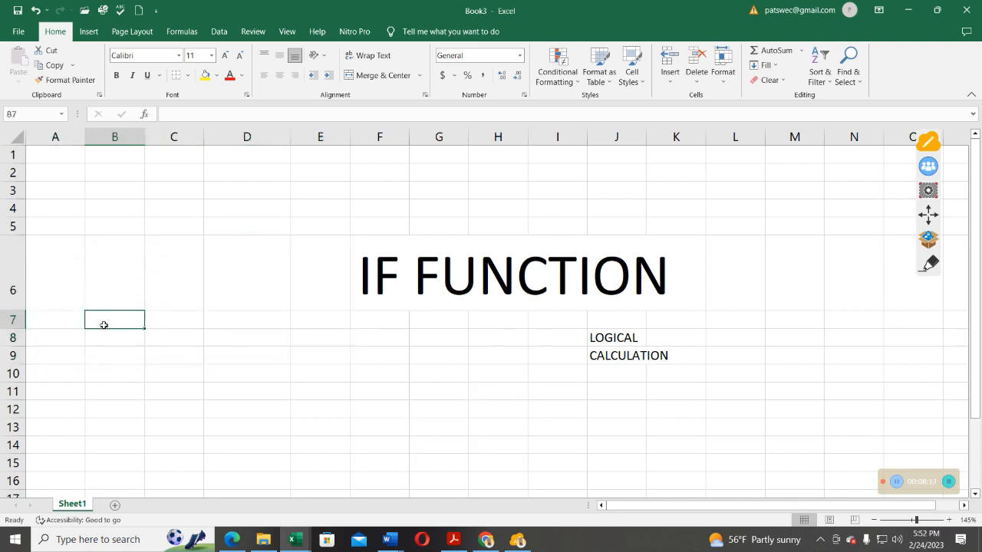
text(MATH)
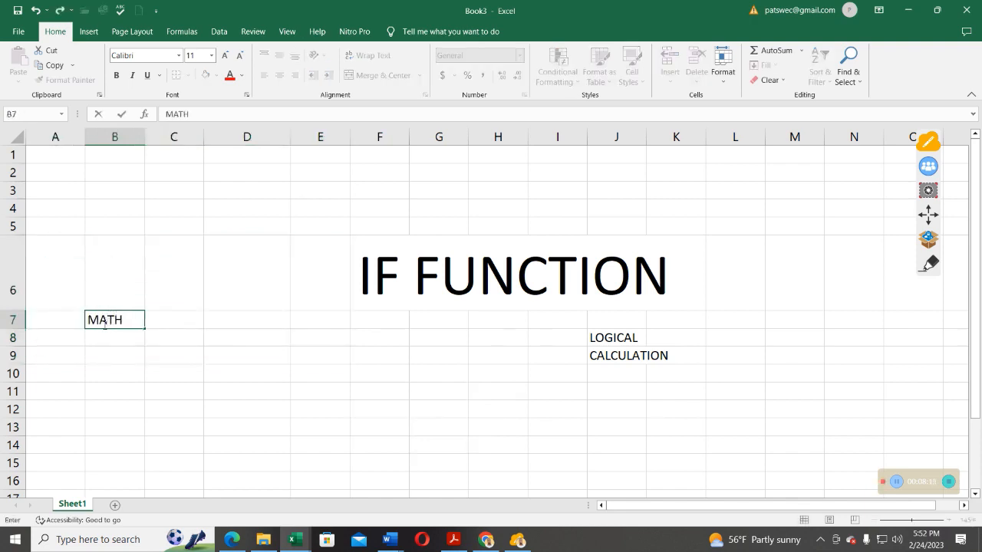
Step: Enter the row labels A, B, C, D and J in cells A8 through A12
click(69, 337)
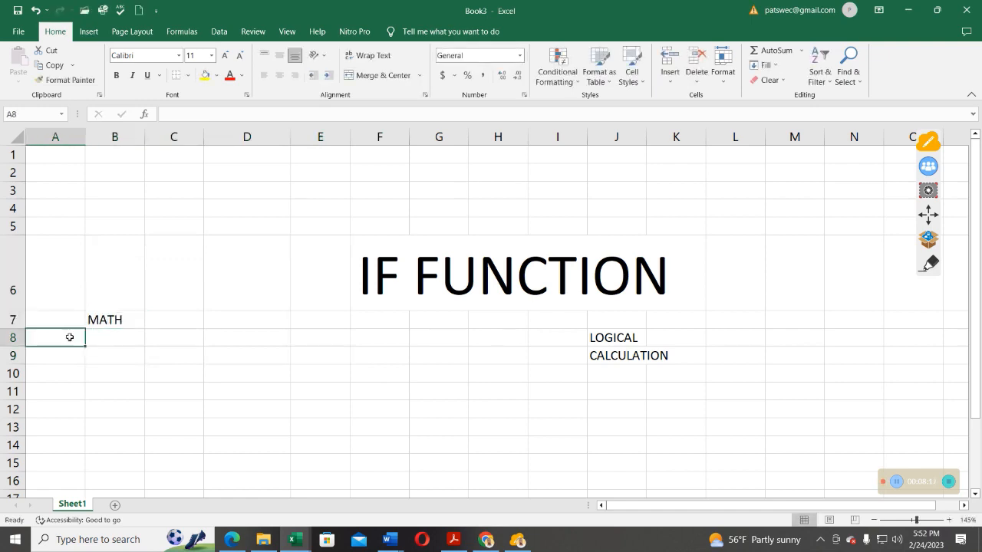
text(A)
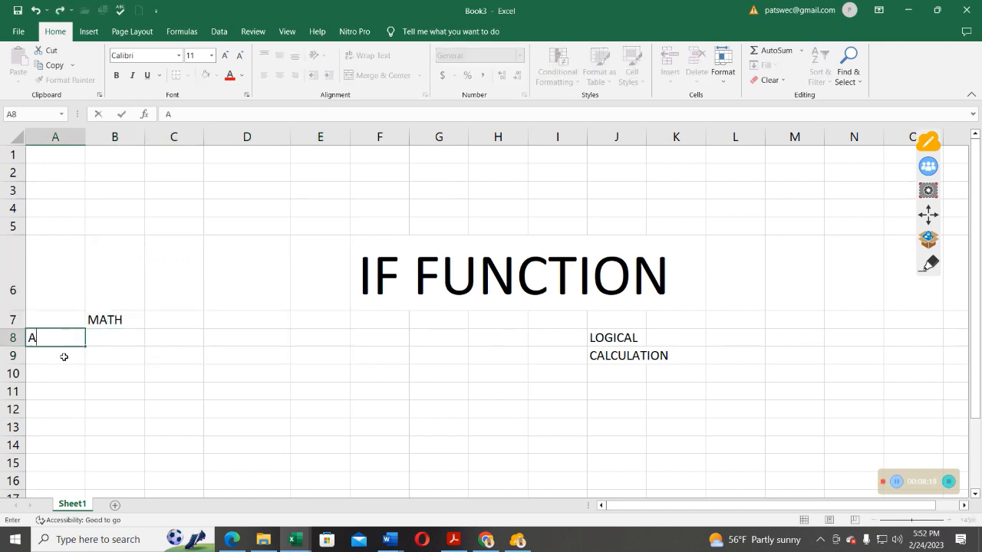
click(64, 356)
text(B)
click(51, 374)
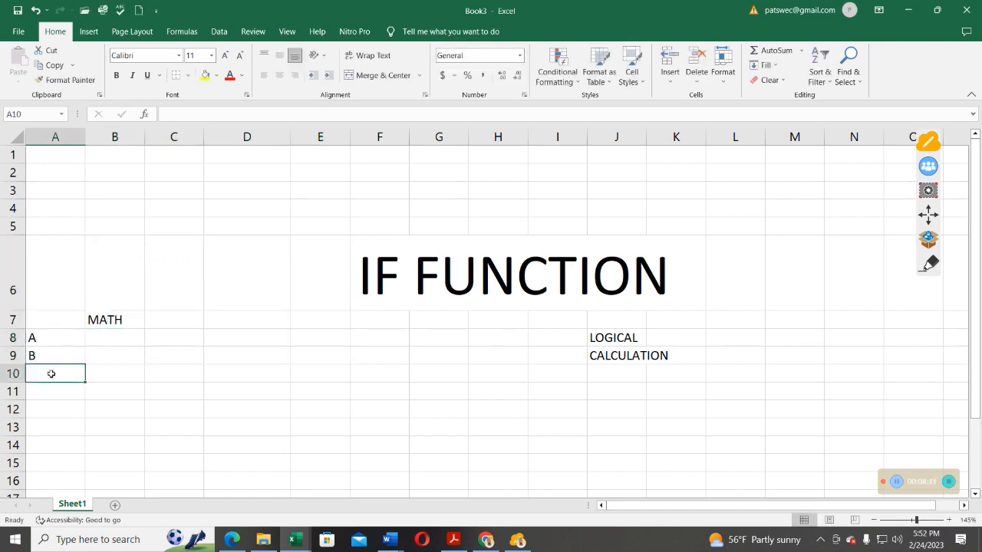
text(C)
click(48, 390)
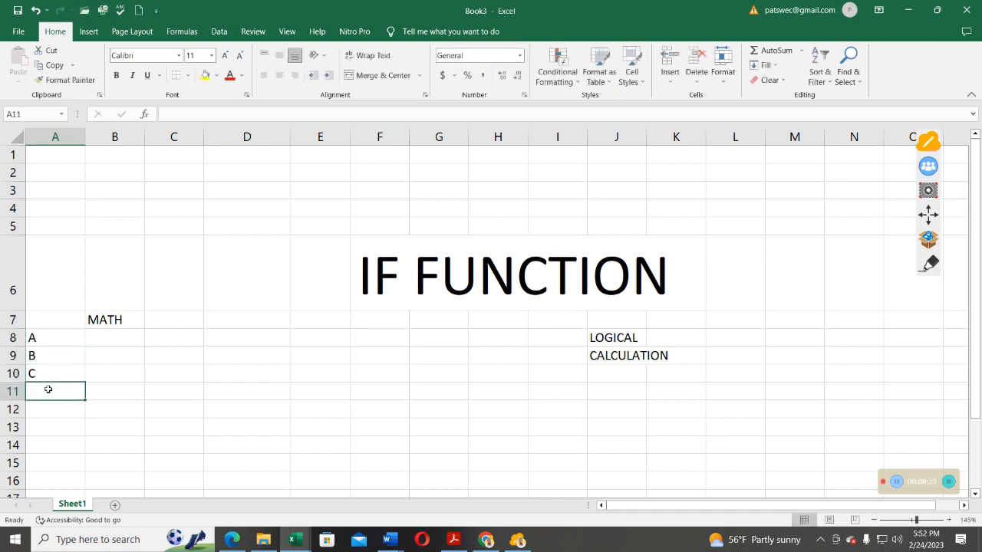
text(D)
click(42, 411)
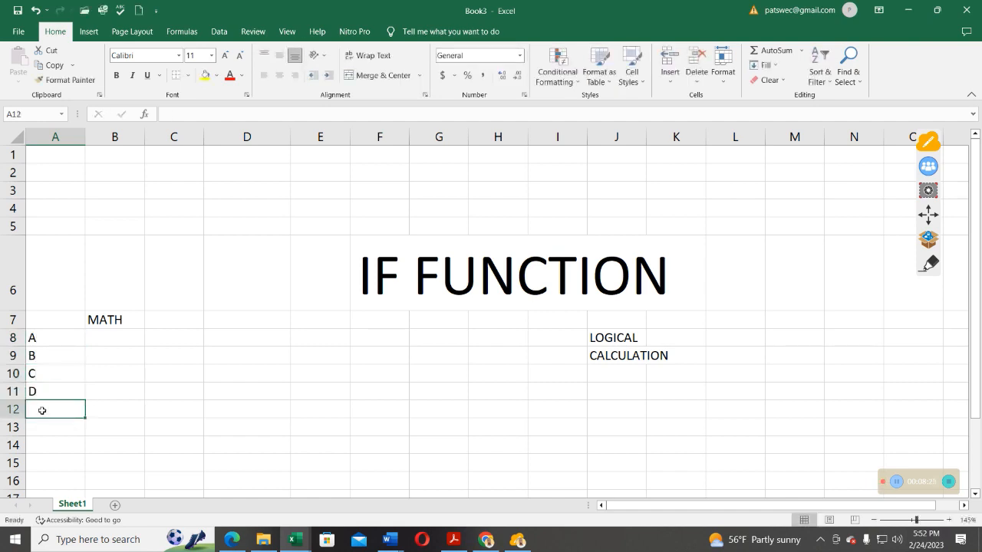
text(J)
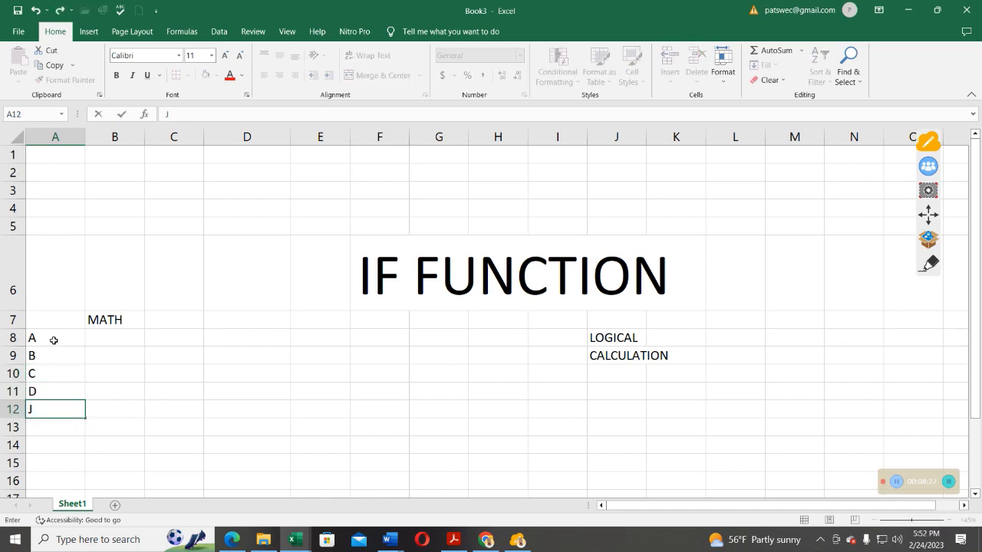
click(53, 342)
click(47, 360)
click(47, 375)
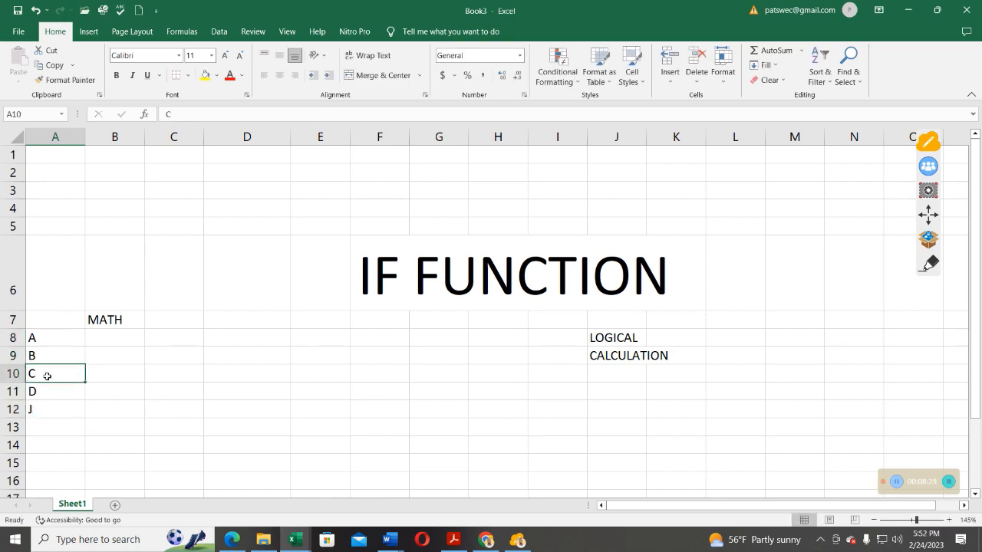
click(46, 392)
click(44, 411)
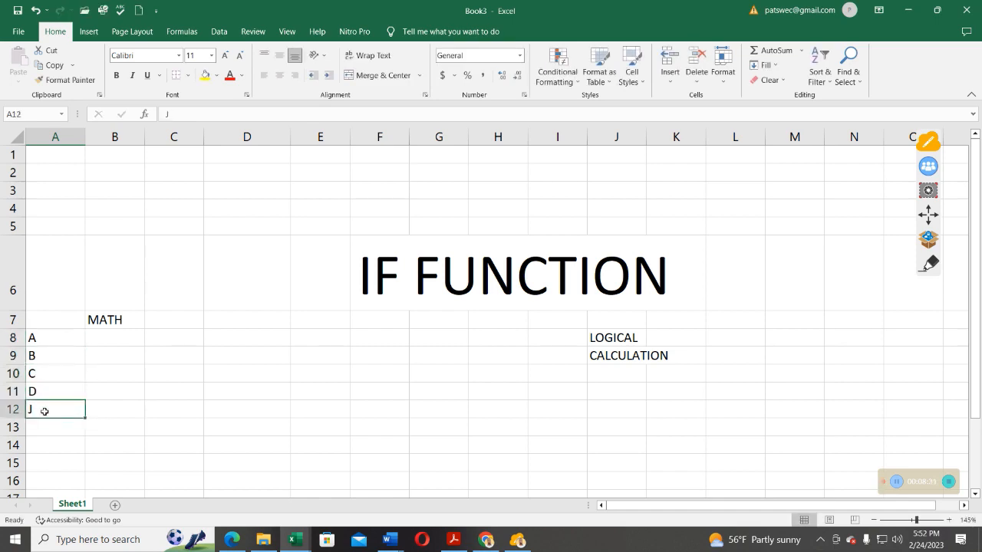
Step: Enter the MATH scores 56, 78, 45, 90 and 24 in cells B8 through B12
click(112, 339)
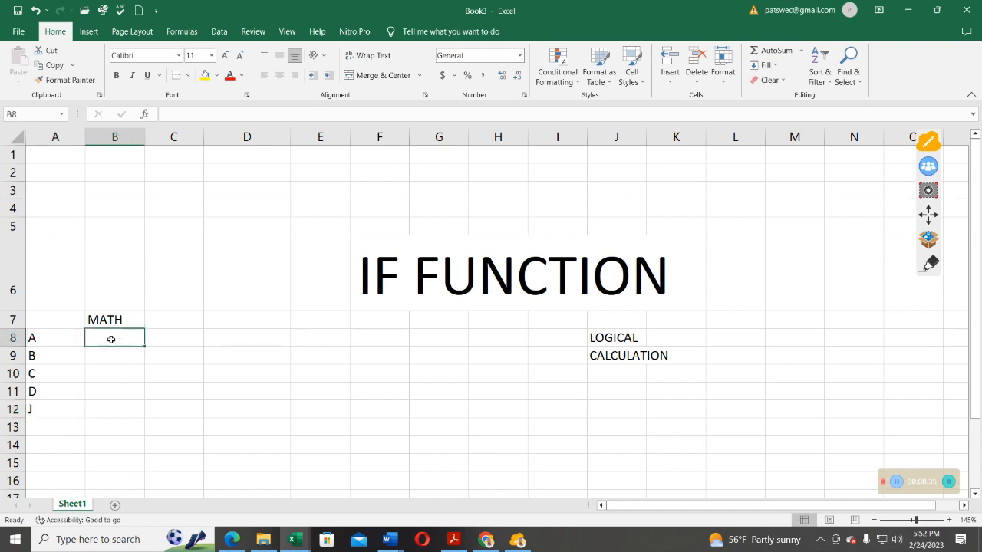
text(56)
click(101, 359)
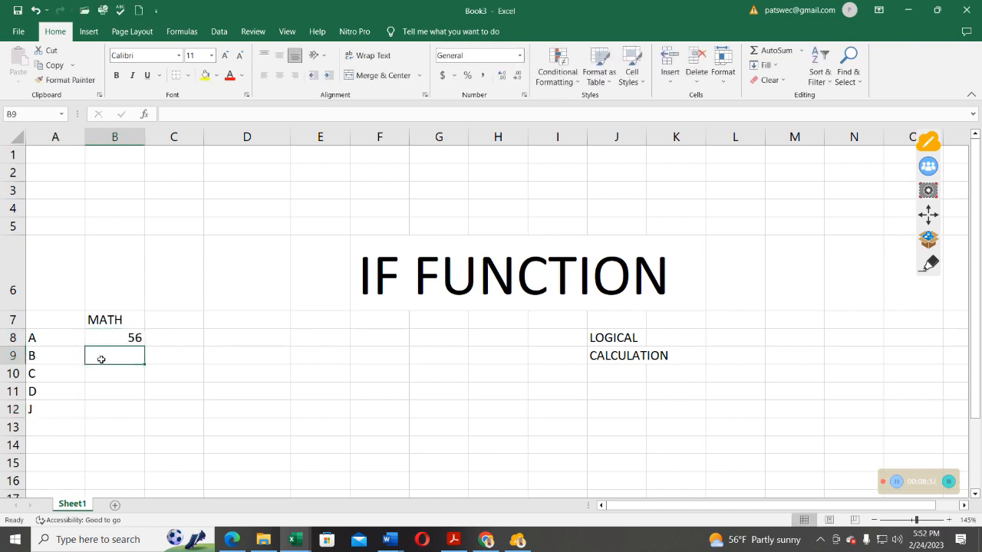
text(78)
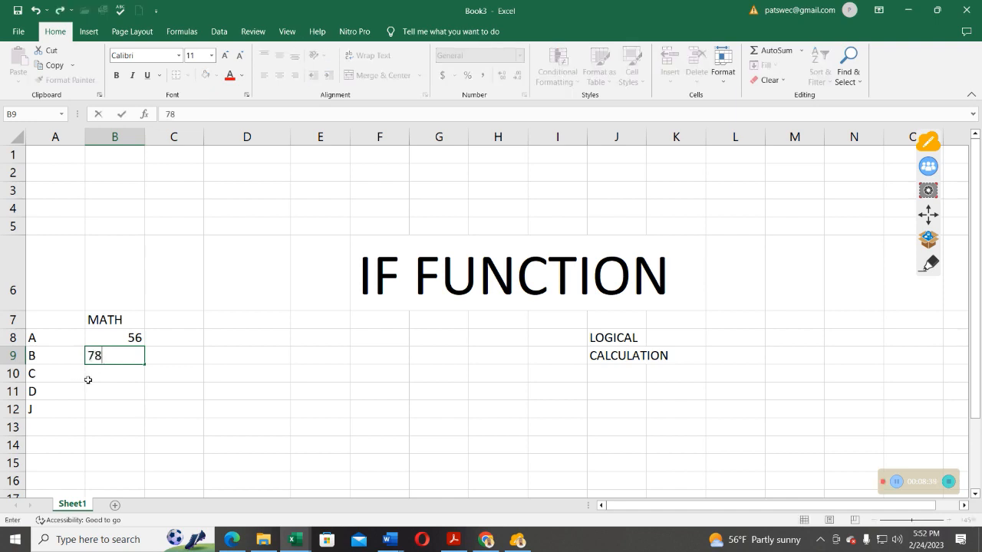
click(105, 373)
text(45)
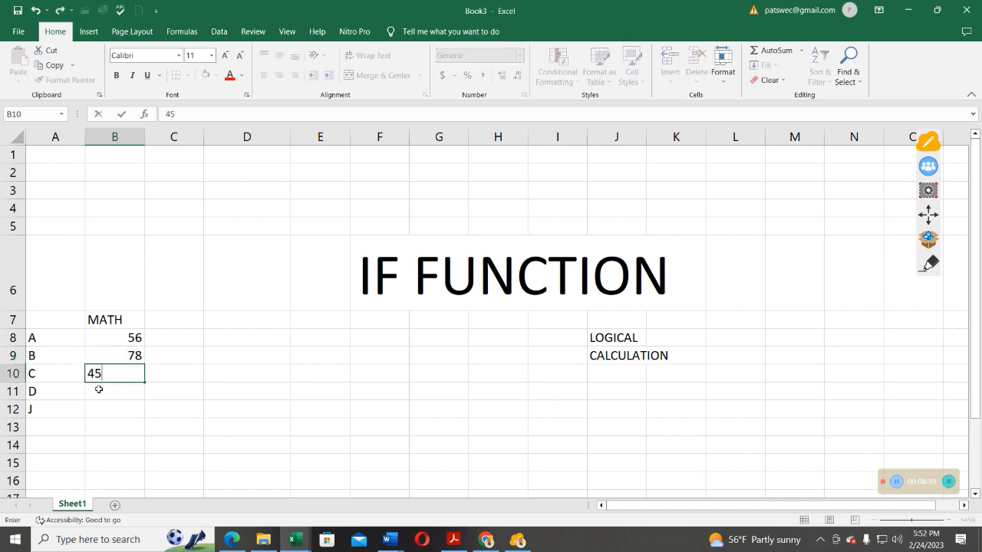
click(99, 391)
text(90)
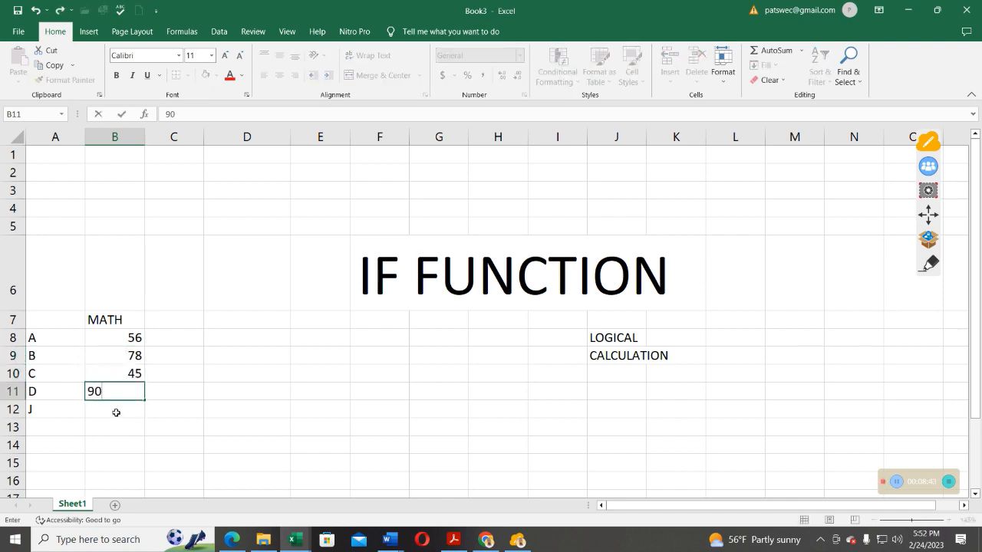
click(116, 411)
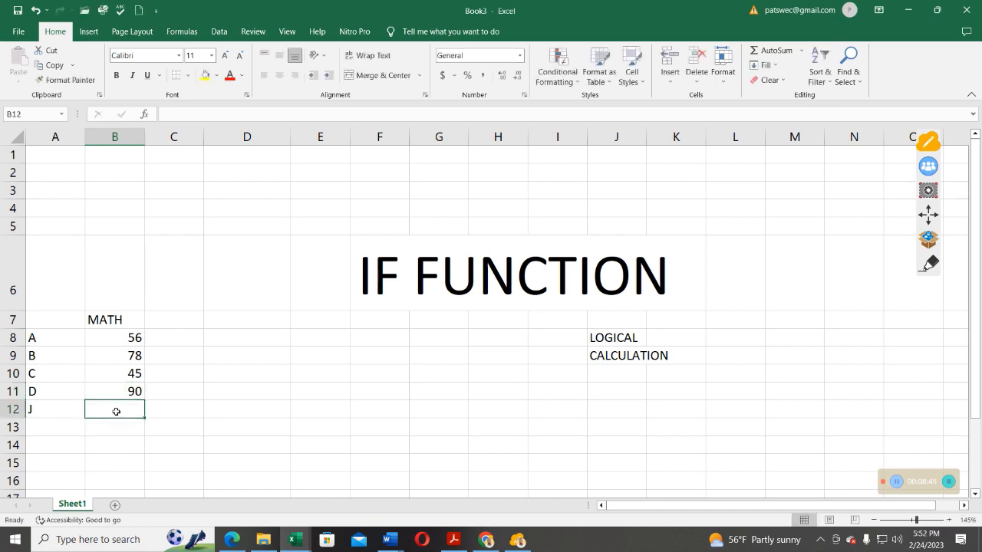
text(24)
click(177, 412)
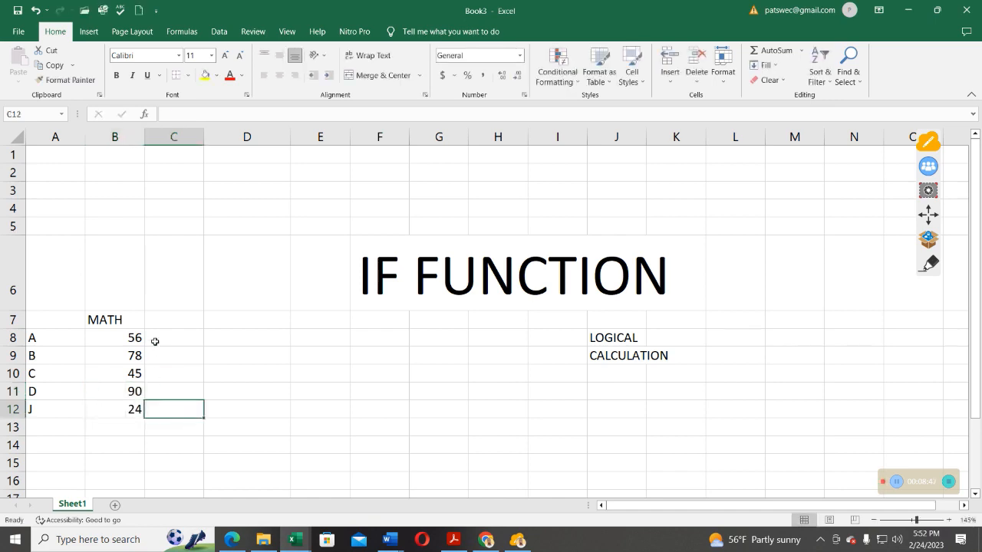
Step: Add the column headings GRADE in cell C7 and REMARKS in cell D7
click(183, 320)
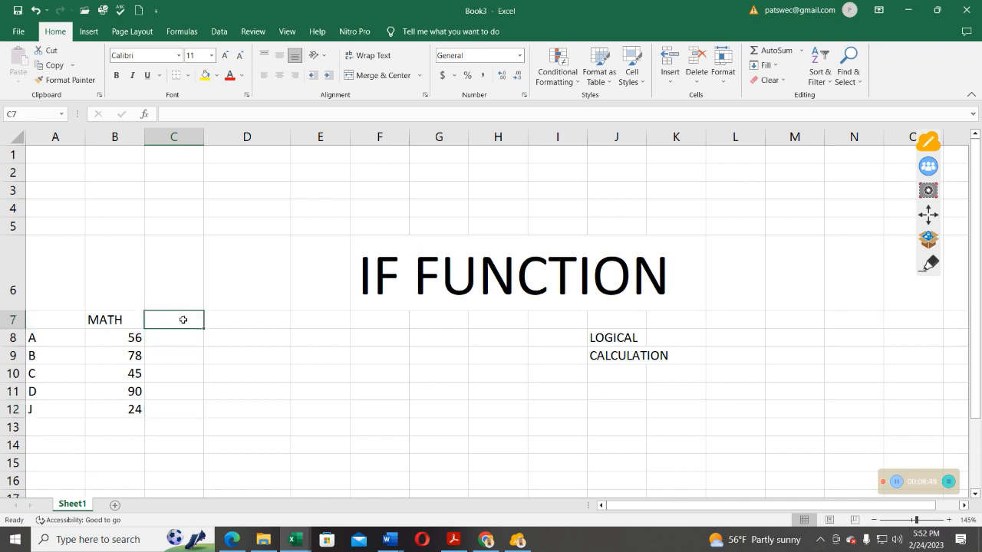
text(GRA)
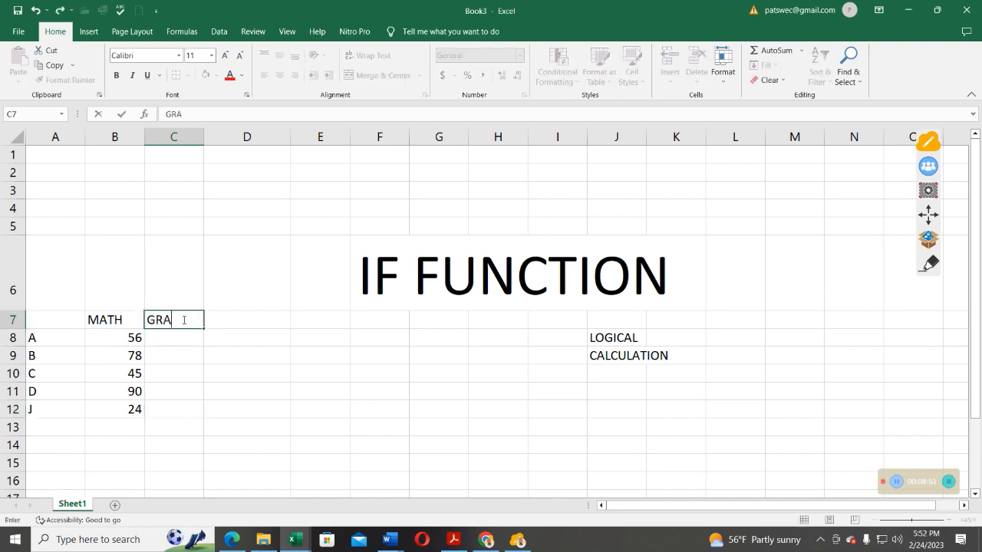
text(DE)
click(230, 317)
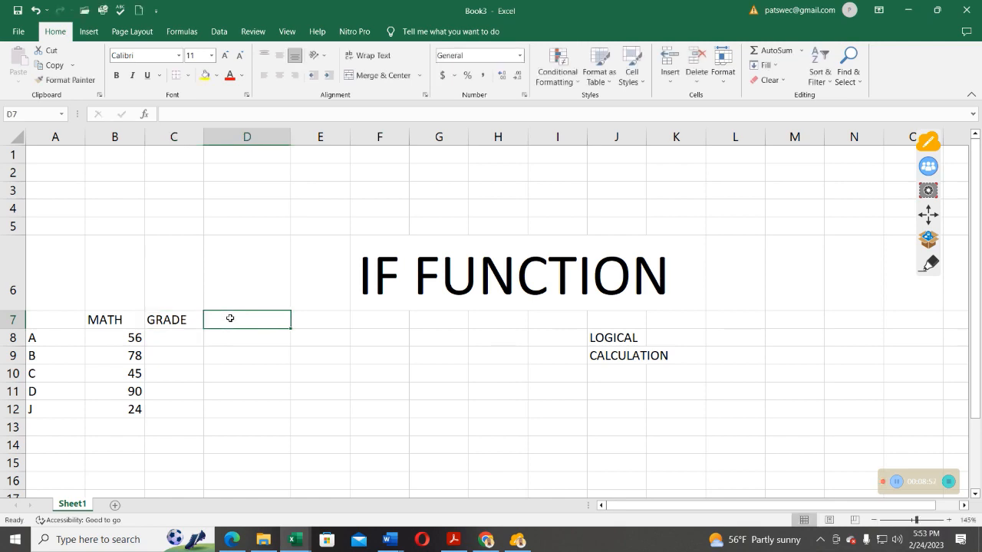
text(REM)
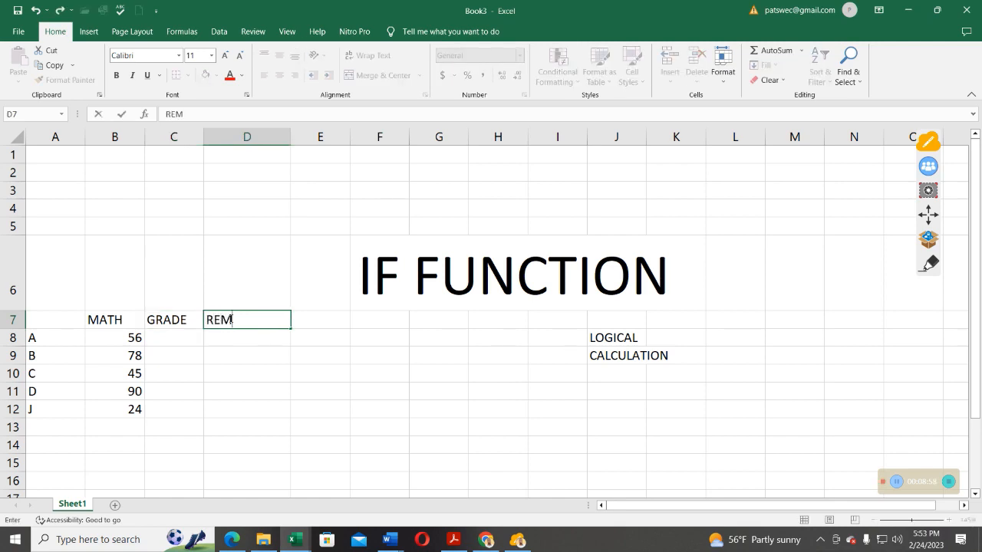
text(a)
key(BackSpace)
text(ARKS)
click(164, 322)
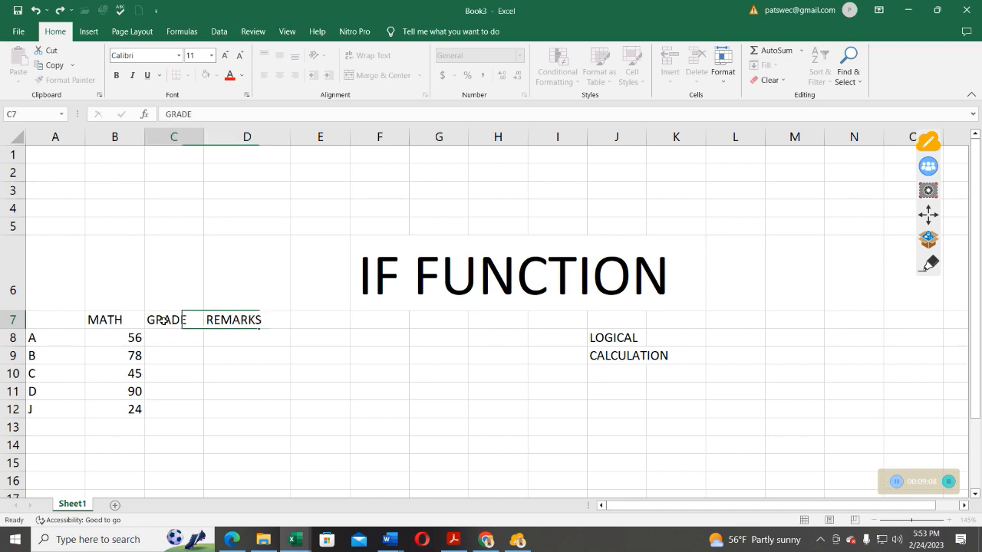
click(228, 325)
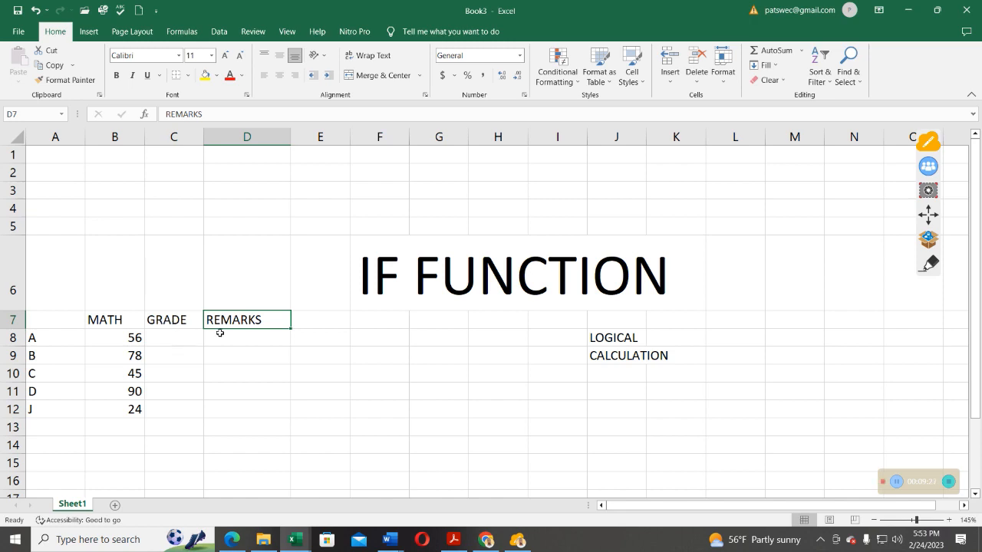
Step: Begin an IF formula in C8 that tests B8>75 and returns "D1" when true
click(176, 339)
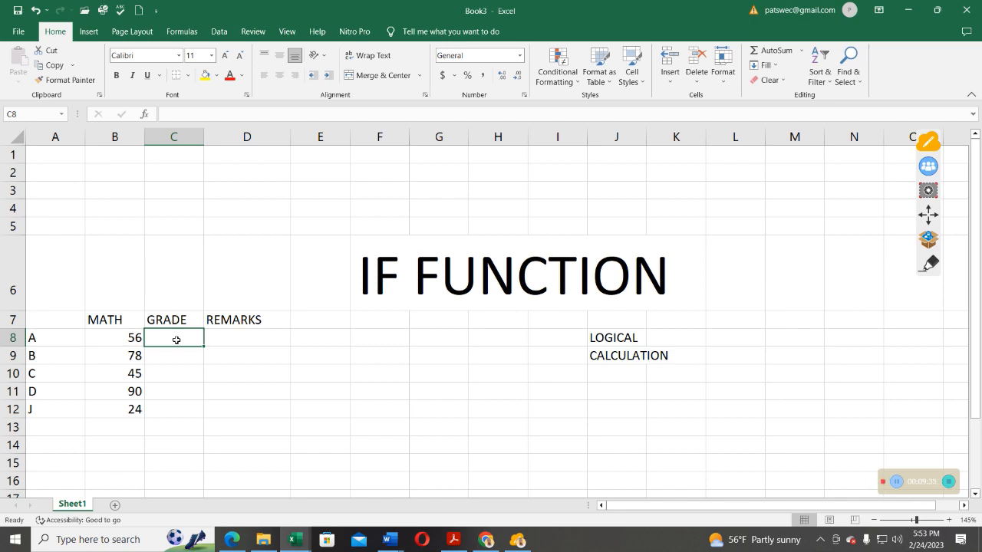
text(=IF)
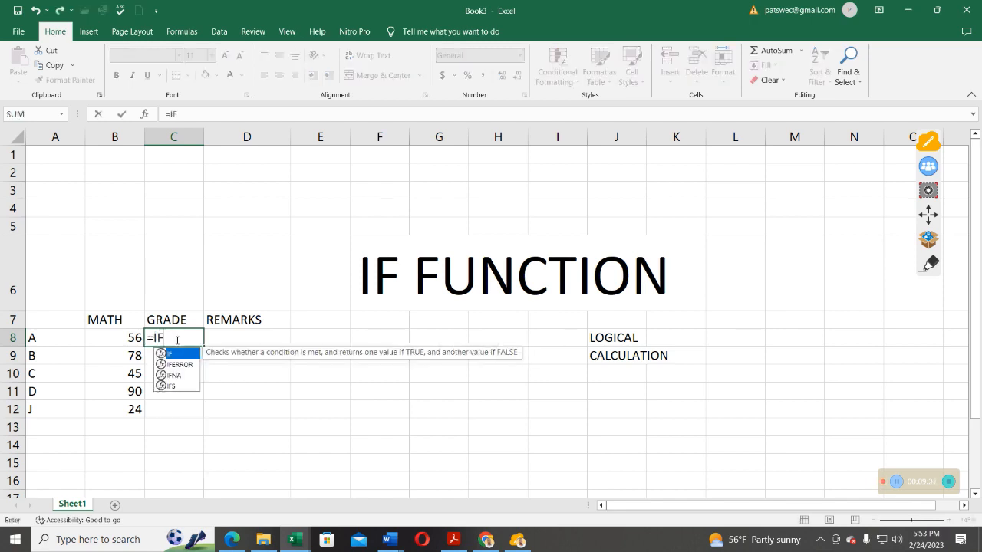
text(()
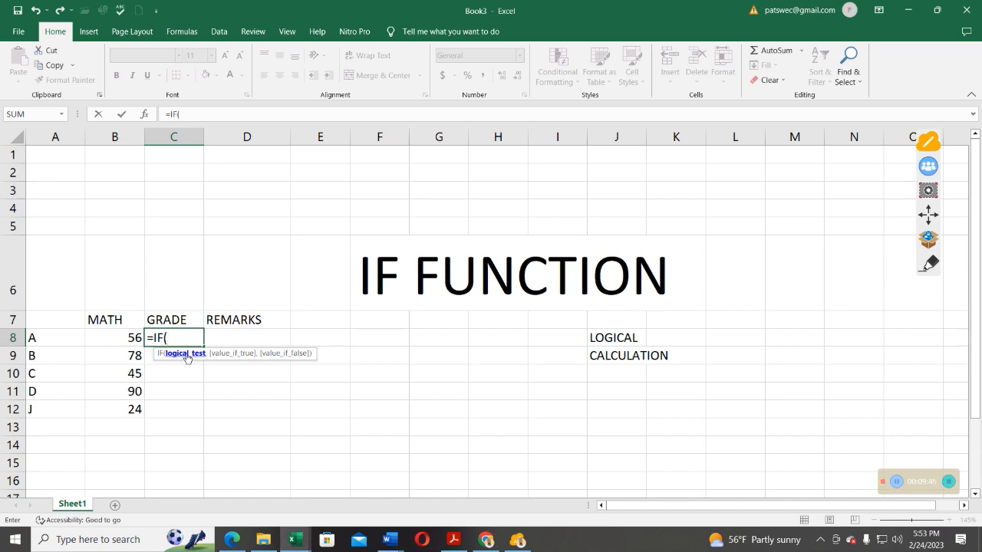
text(B)
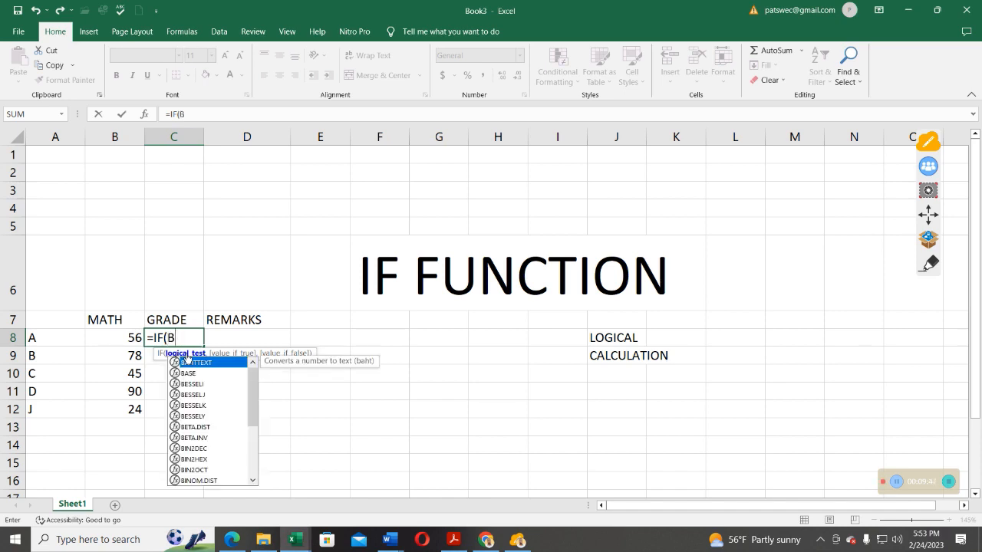
text(8)
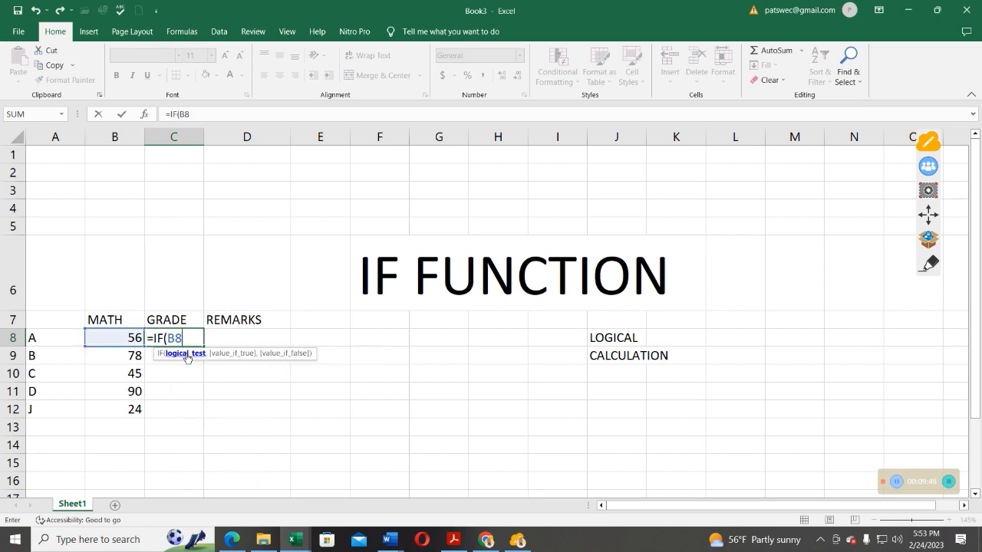
text(>)
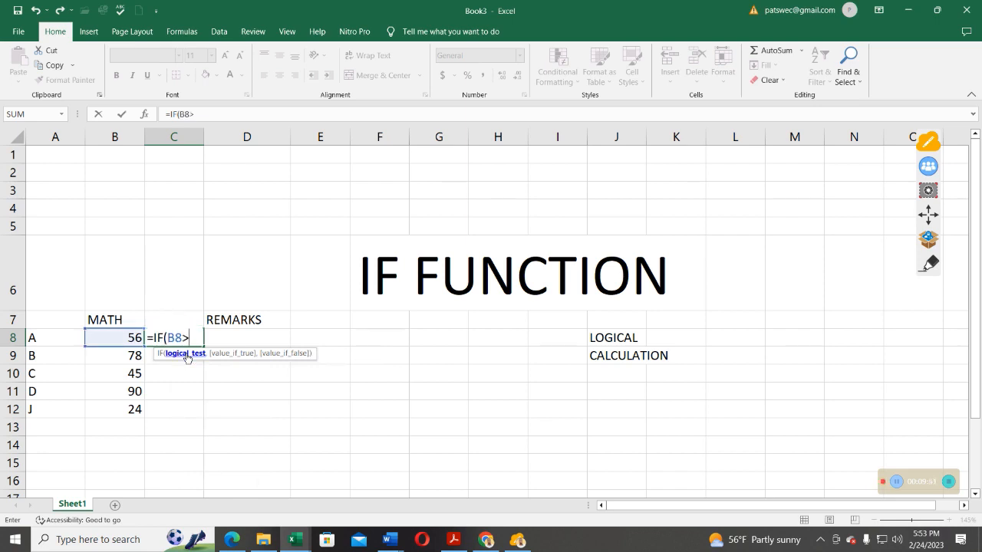
text(75)
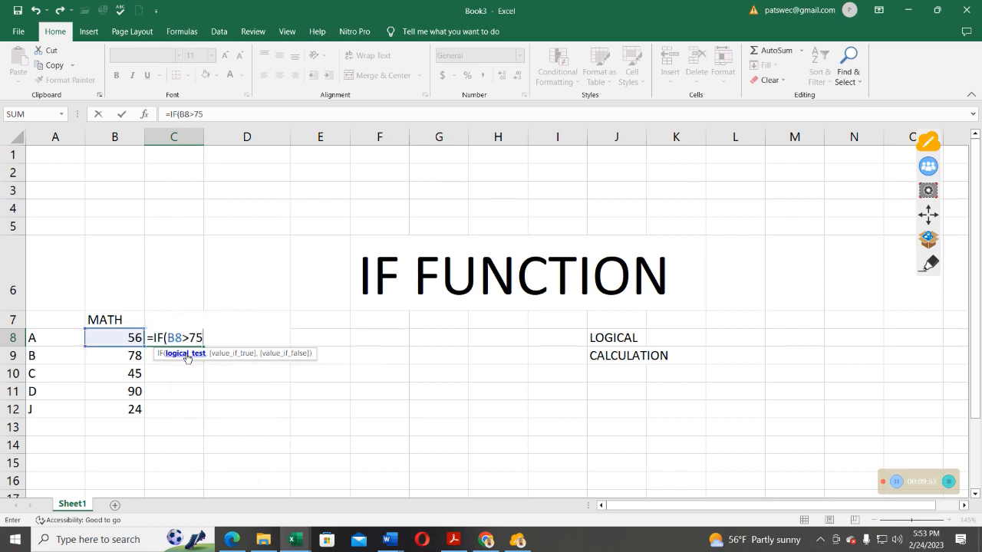
text(,"D)
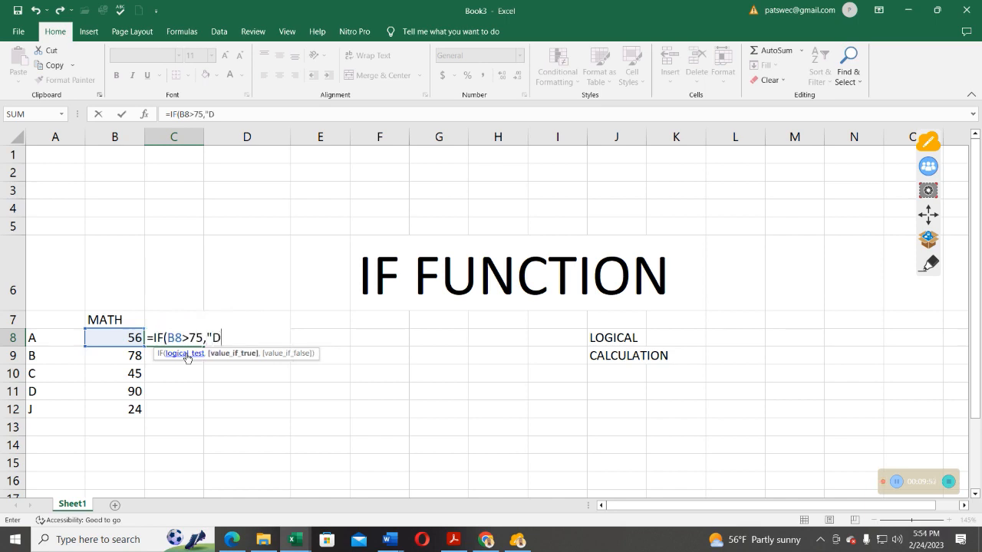
text(1")
Step: Extend the C8 grade formula with a nested IF that returns "D2" when B8>70
text(IF)
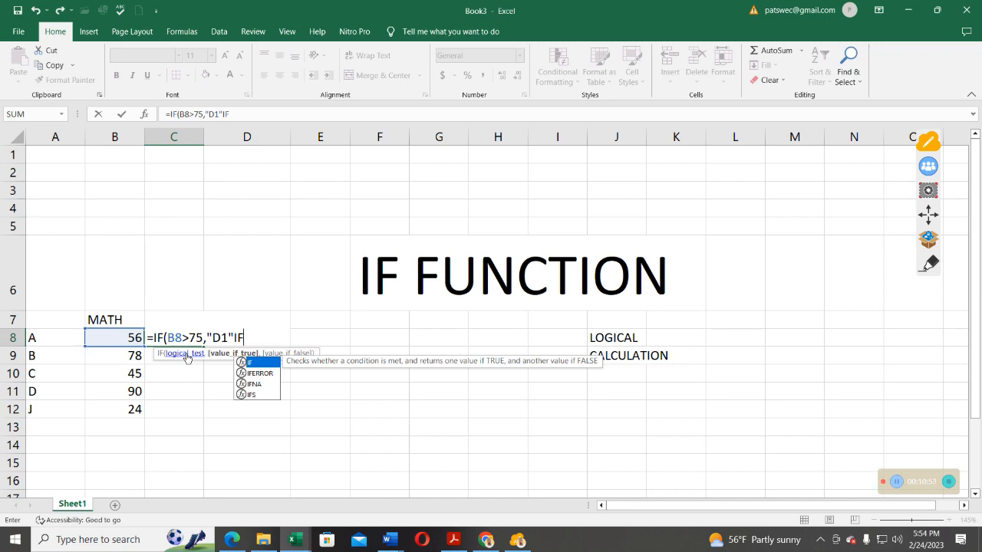
text(()
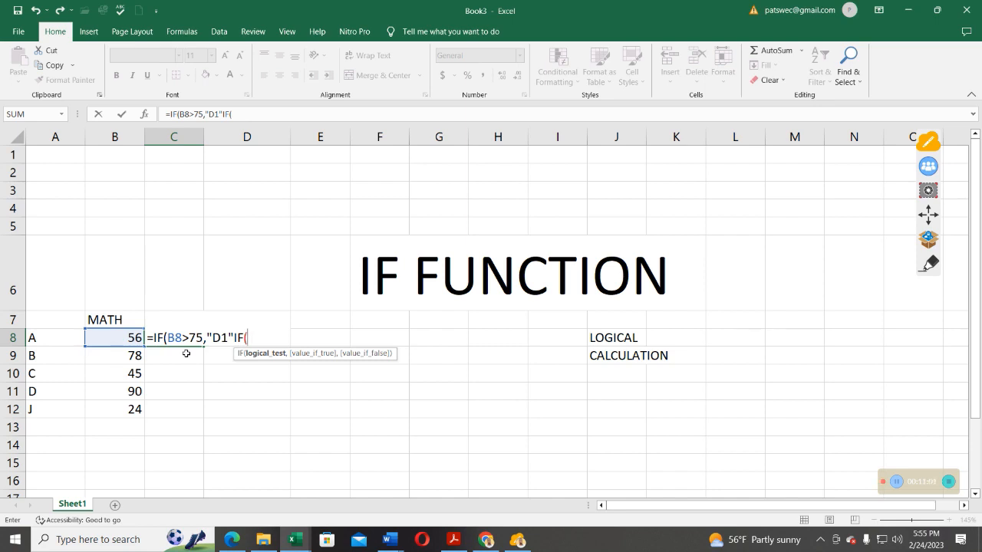
text(B8)
text(>)
text(70,)
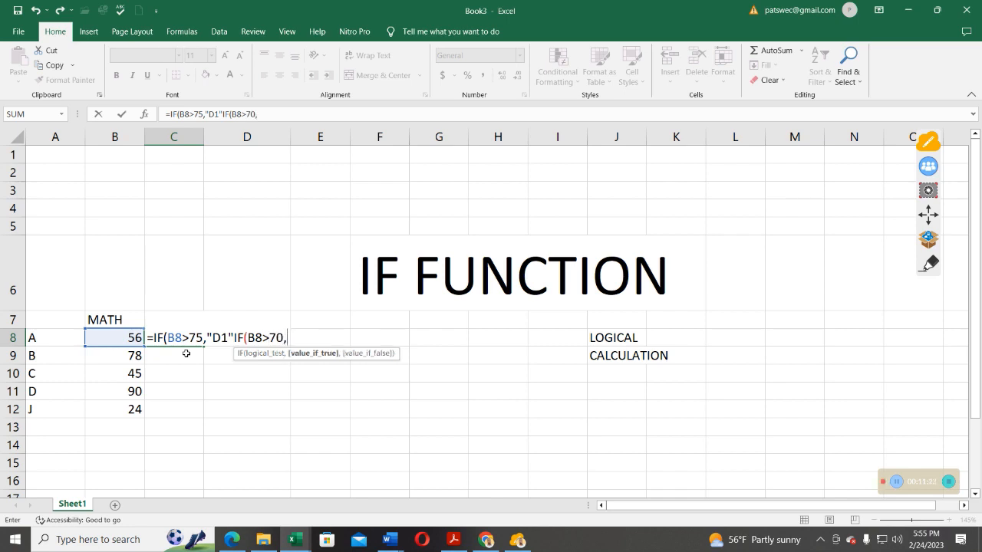
text("D2",)
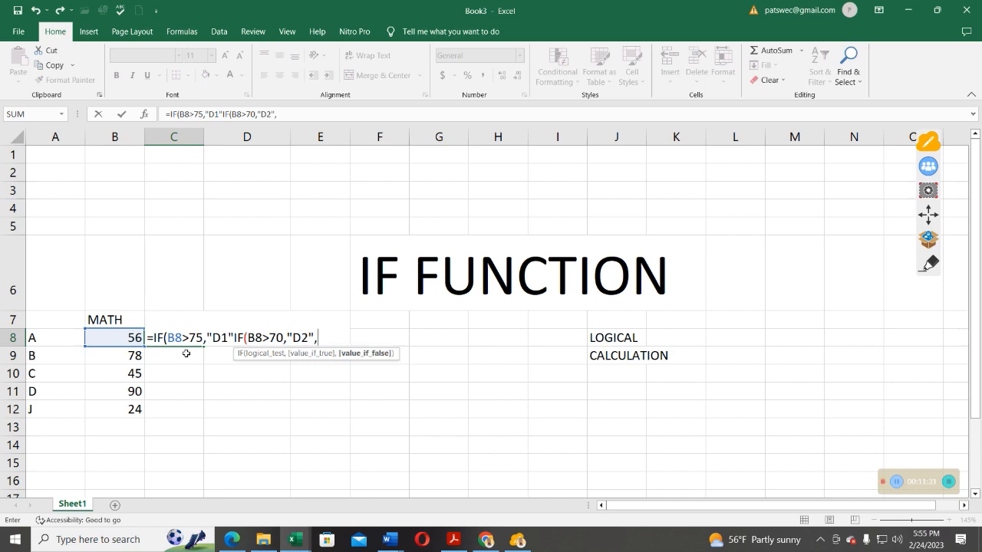
Step: Nest a third IF in the C8 formula that returns "C3" when B8>65
text(IF)
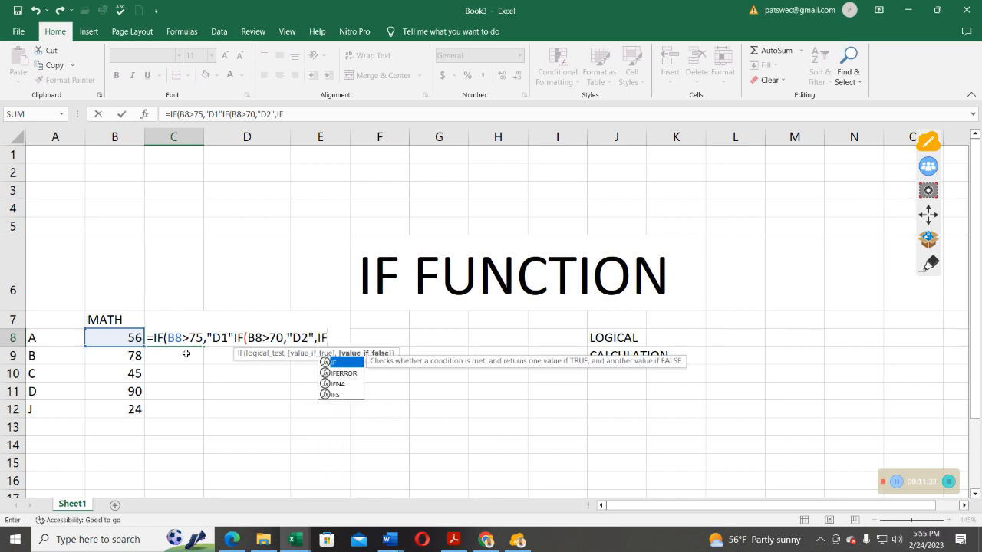
text(()
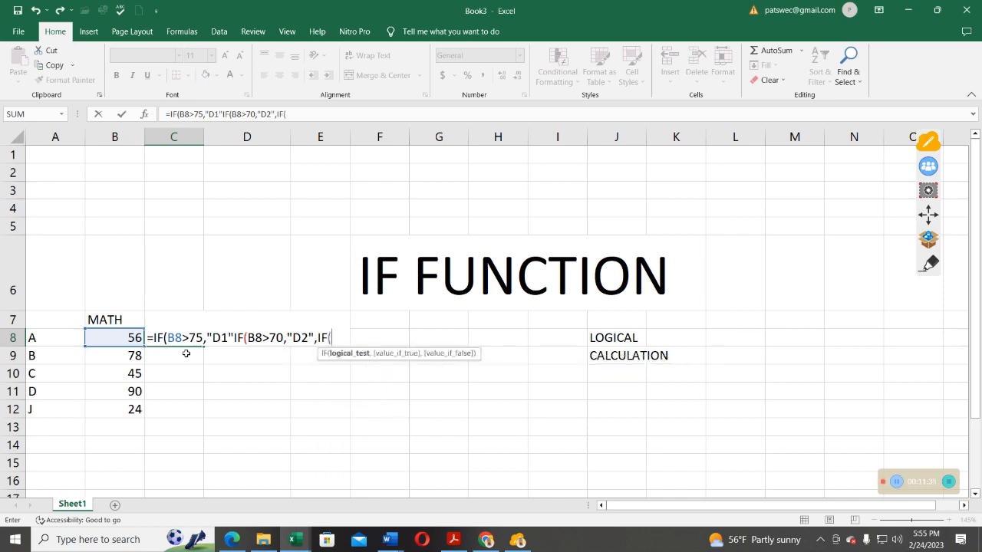
text(B8)
text(>)
text(65)
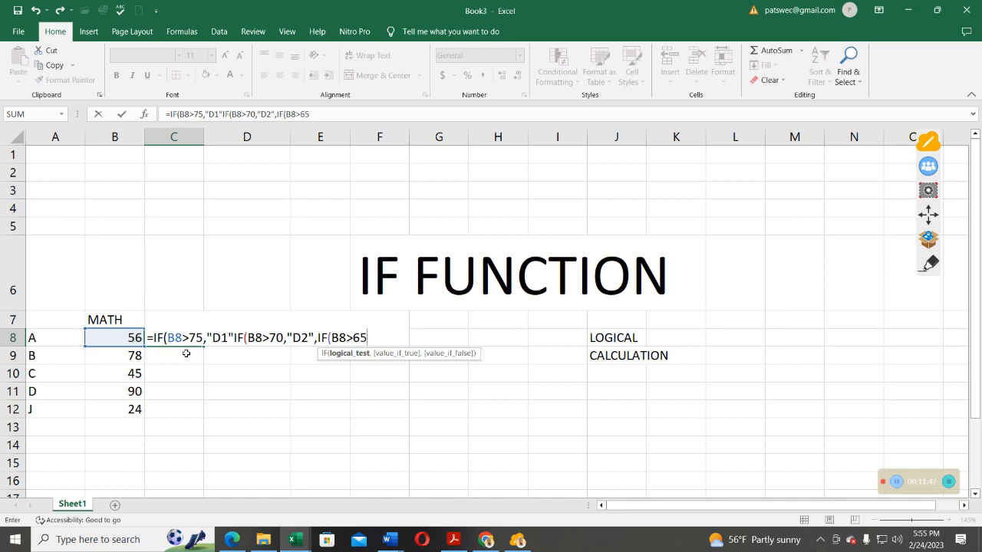
text(,")
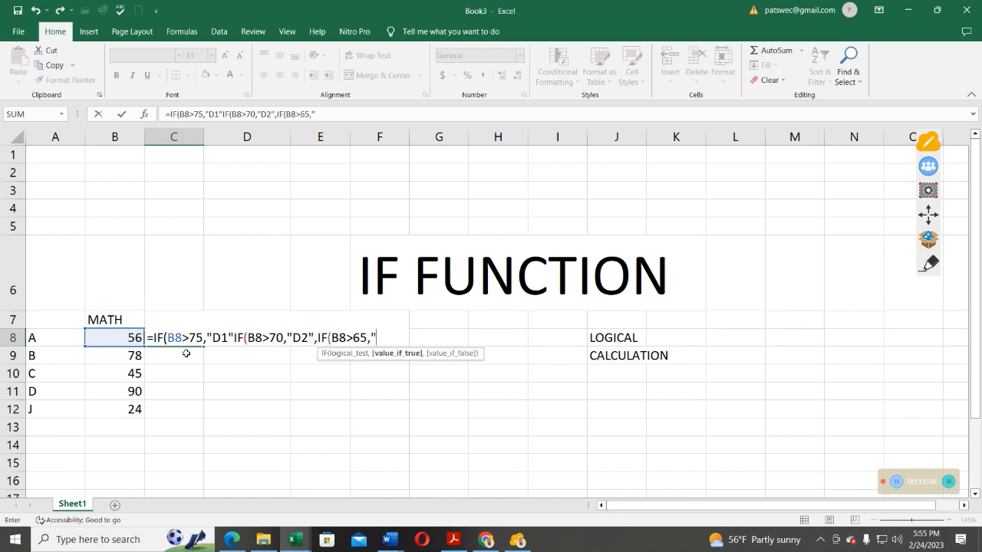
text(C3",IF)
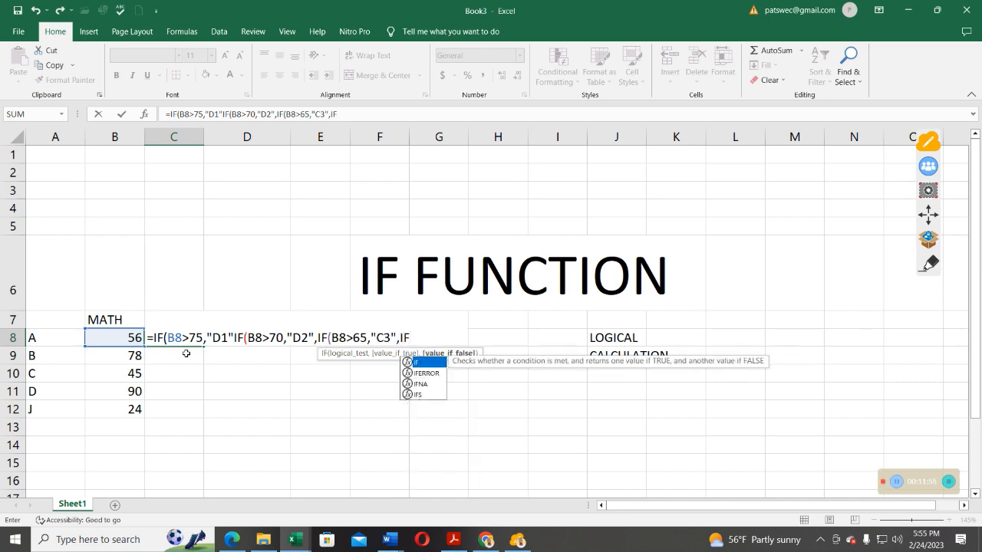
Step: Complete the fourth IF in the C8 formula so it tests B8>60 and returns "C4" when true
text((B)
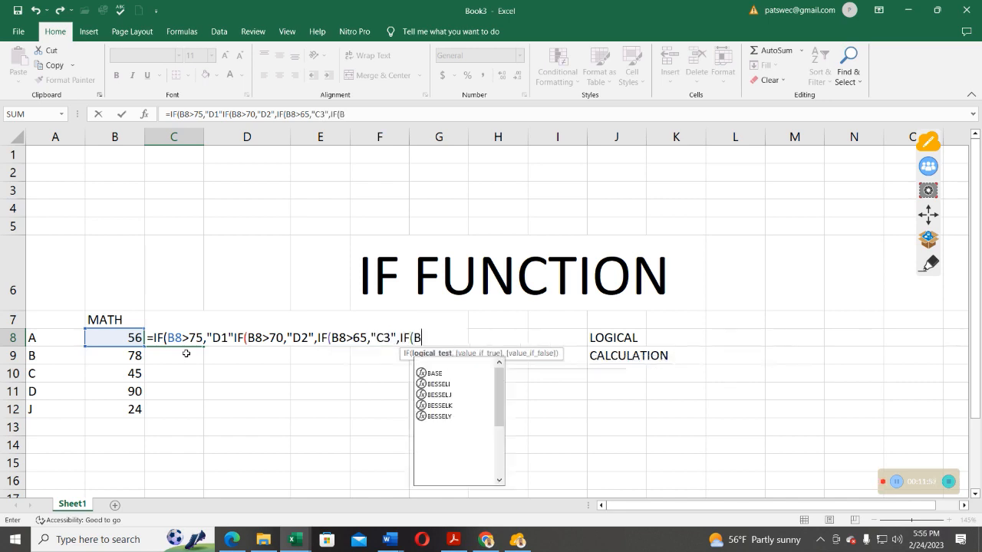
text(8?60)
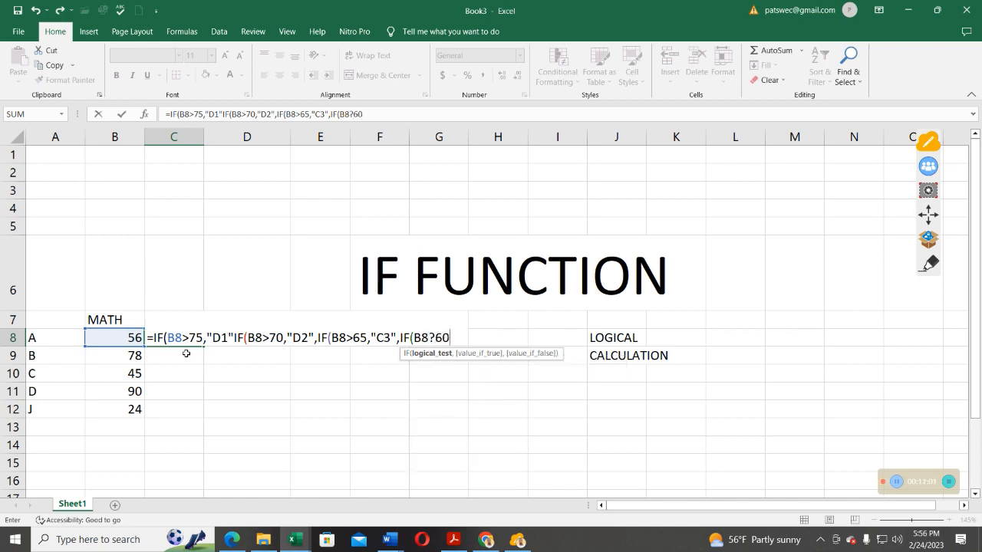
key(BackSpace)
key(BackSpace)
key(BackSpace)
text(>60,")
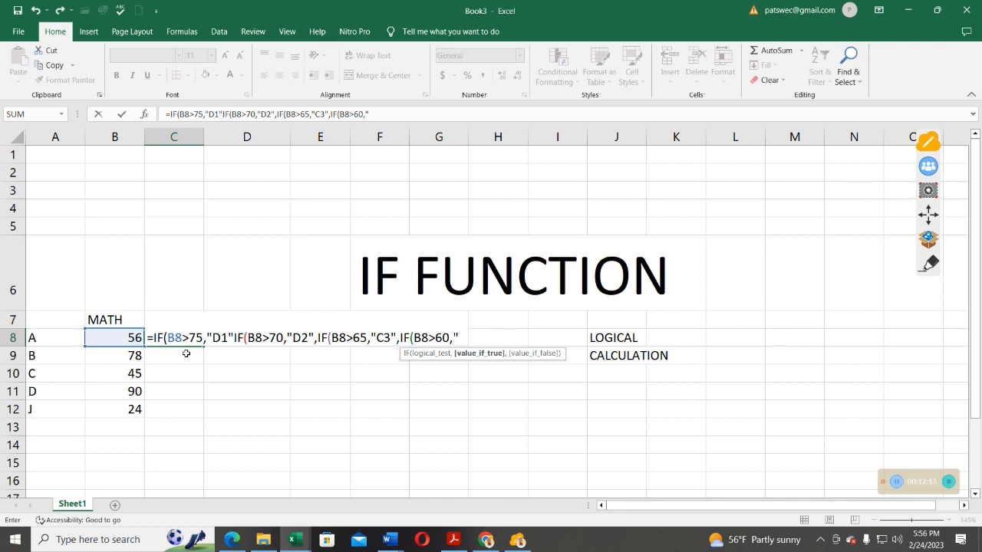
text(C4",)
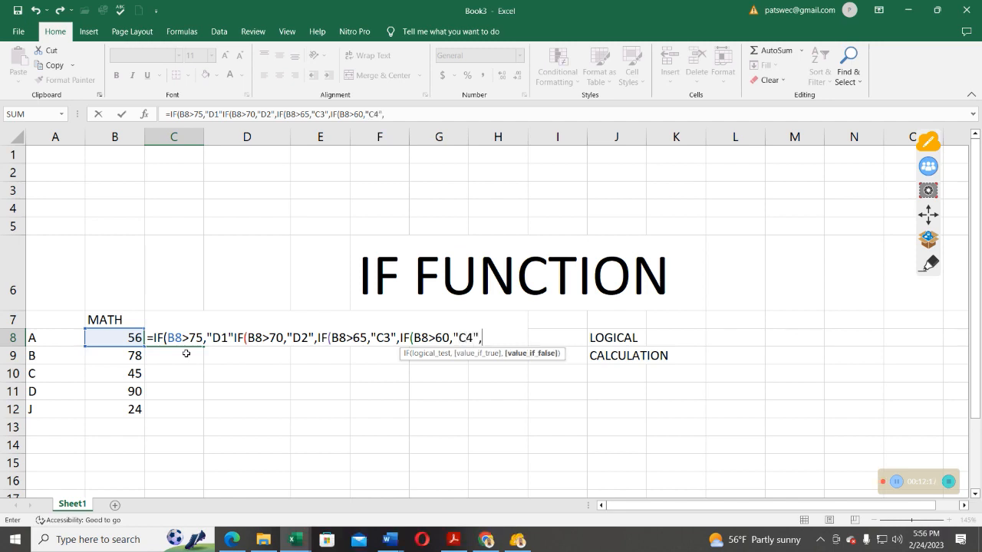
Step: Nest a fifth IF in the C8 formula that returns "C5" when B8>55
text(IF)
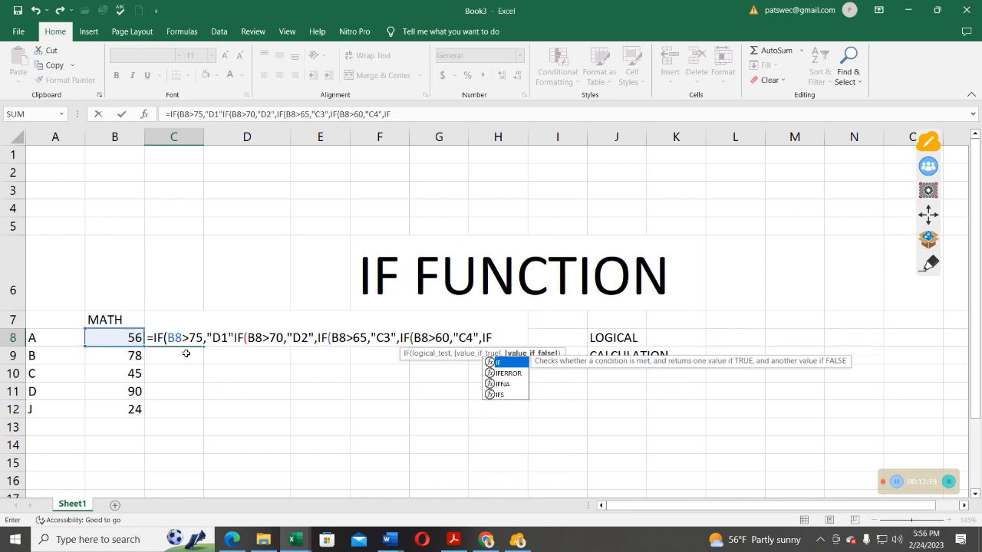
text(()
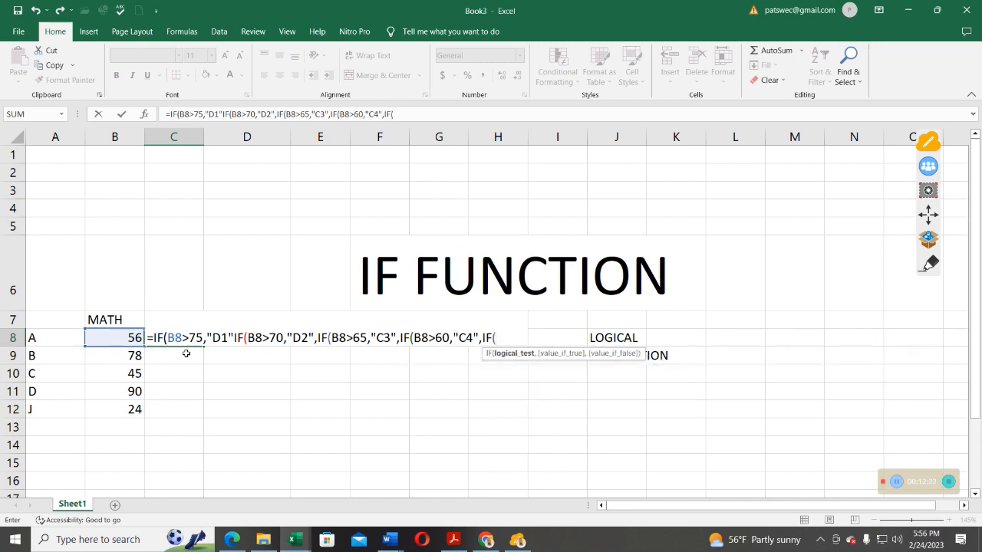
text(B8)
text(>)
text(55,")
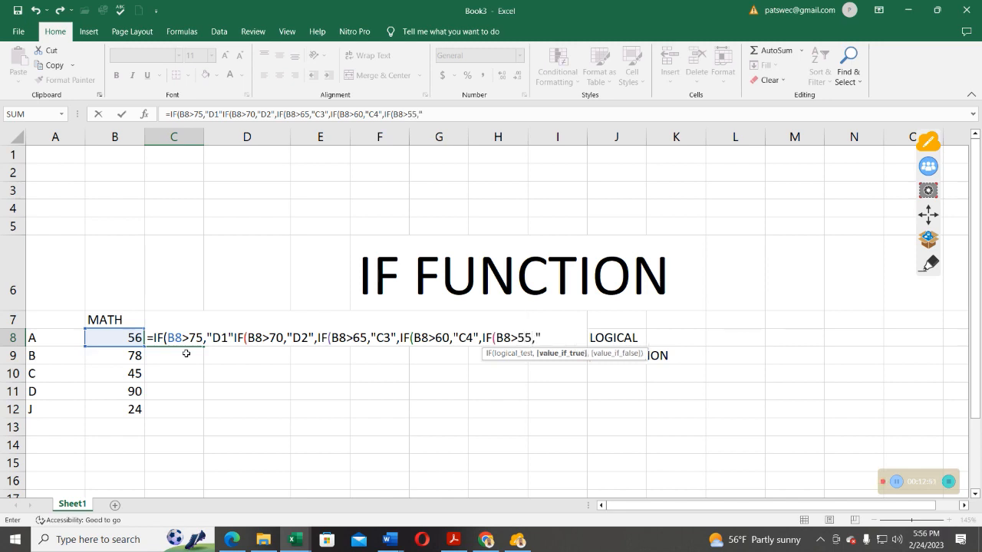
text(C5",)
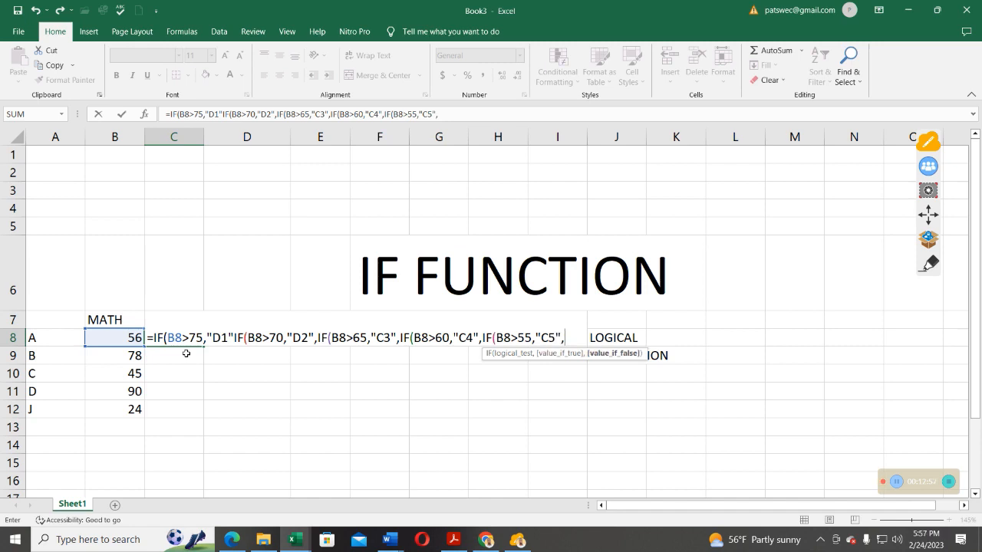
Step: Nest a sixth IF in the C8 formula that returns "C6" when B8>50
text(IF)
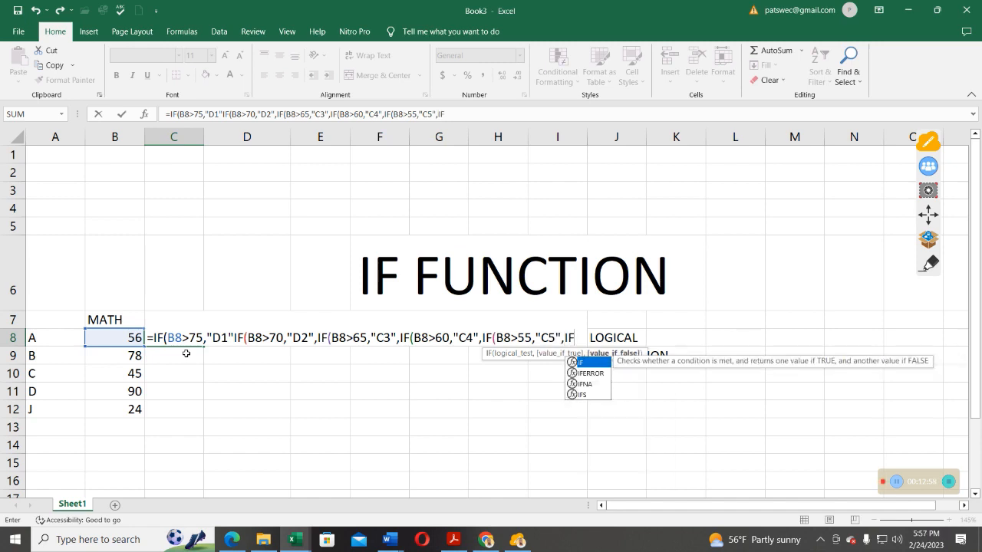
text(()
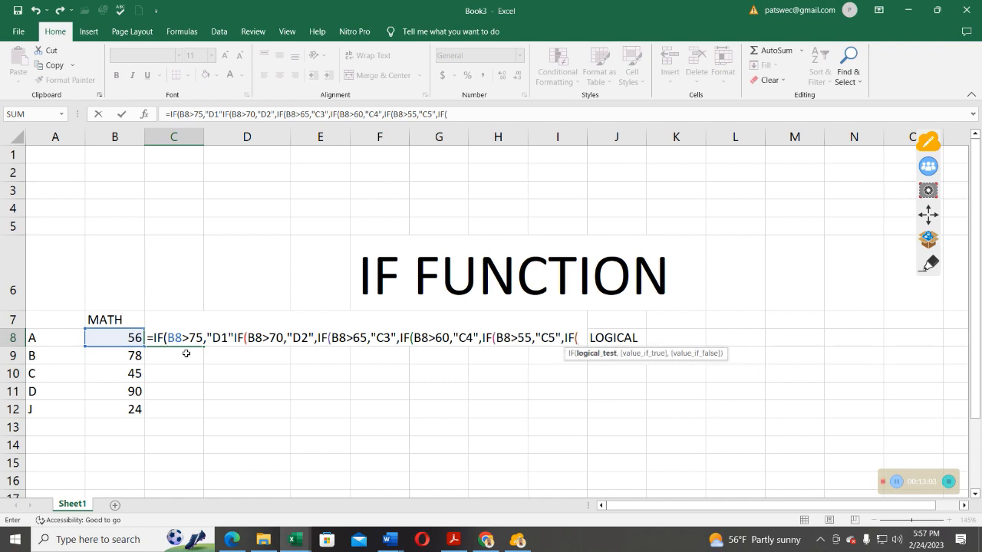
text(B)
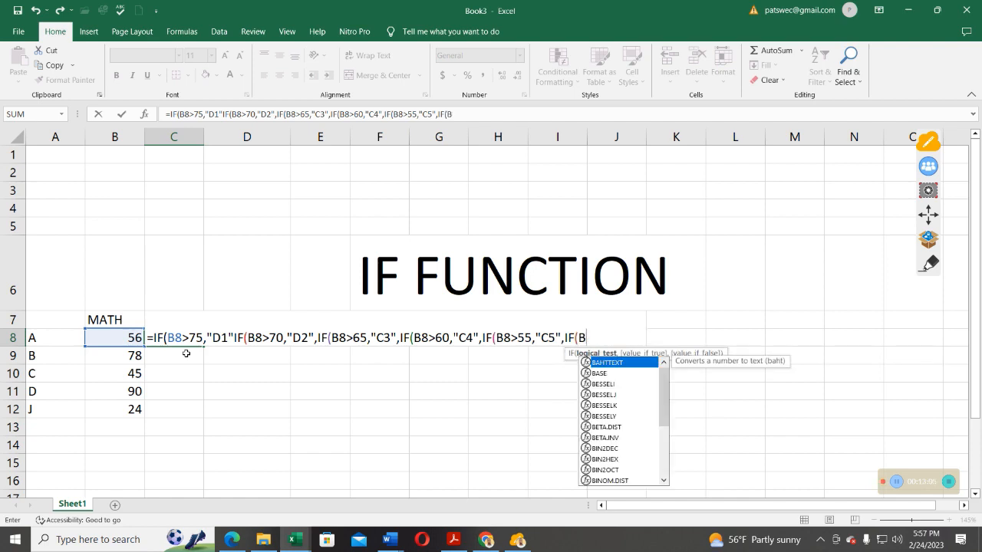
text(8)
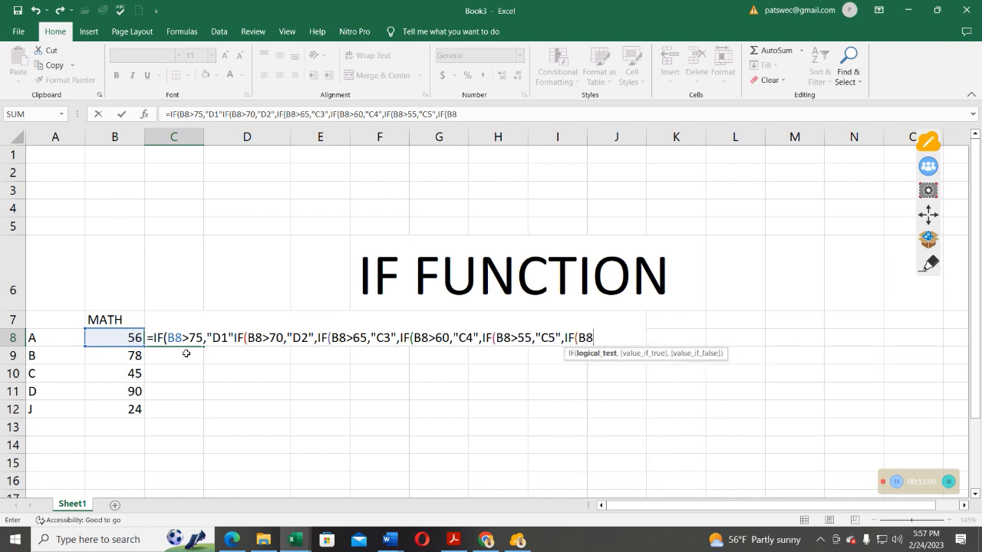
text(?)
key(BackSpace)
text(>)
key(BackSpace)
text(50,)
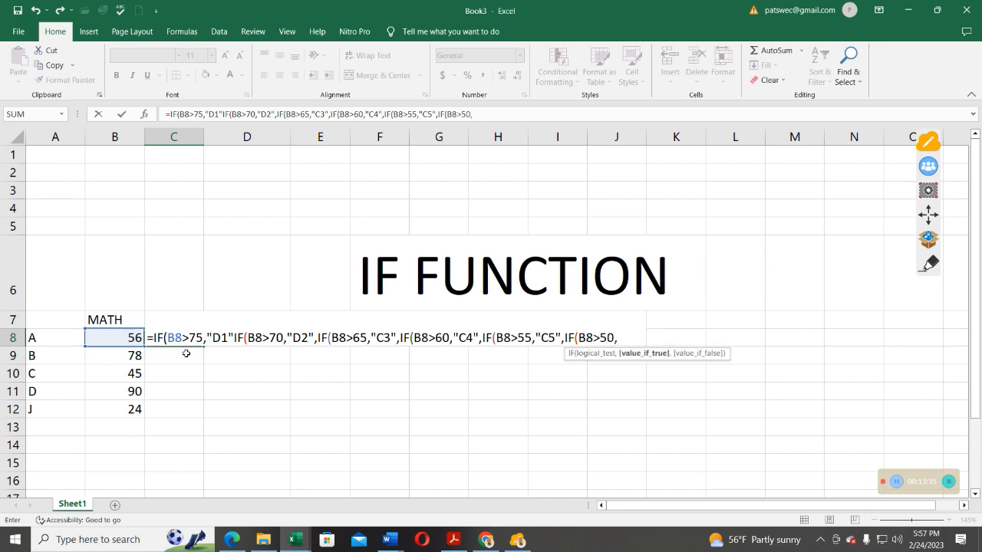
text("C6",)
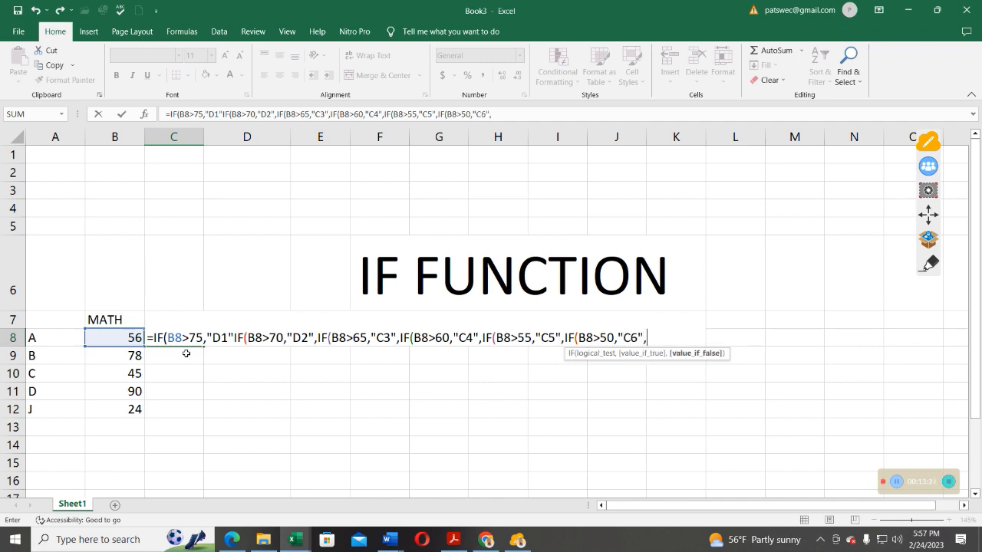
Step: Add a final nested IF in the C8 formula that returns "F9" when B8<49, and close the brackets of all the IFs
text(IF)
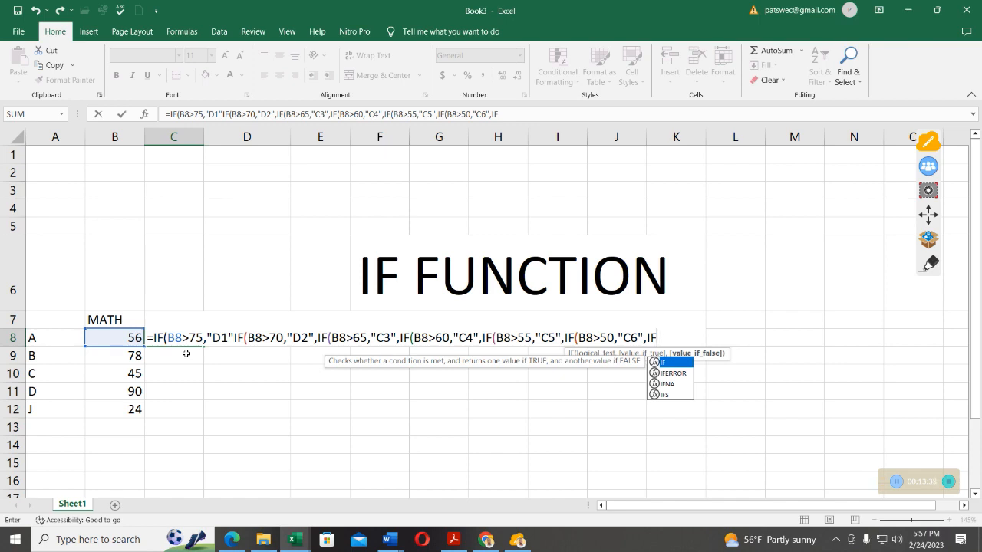
text(<)
key(BackSpace)
text((B8)
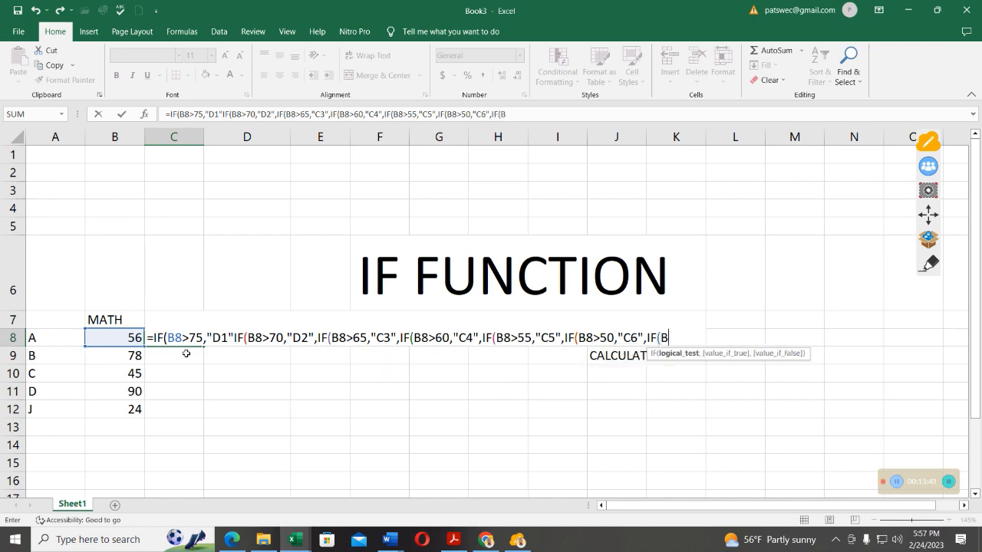
text(<49)
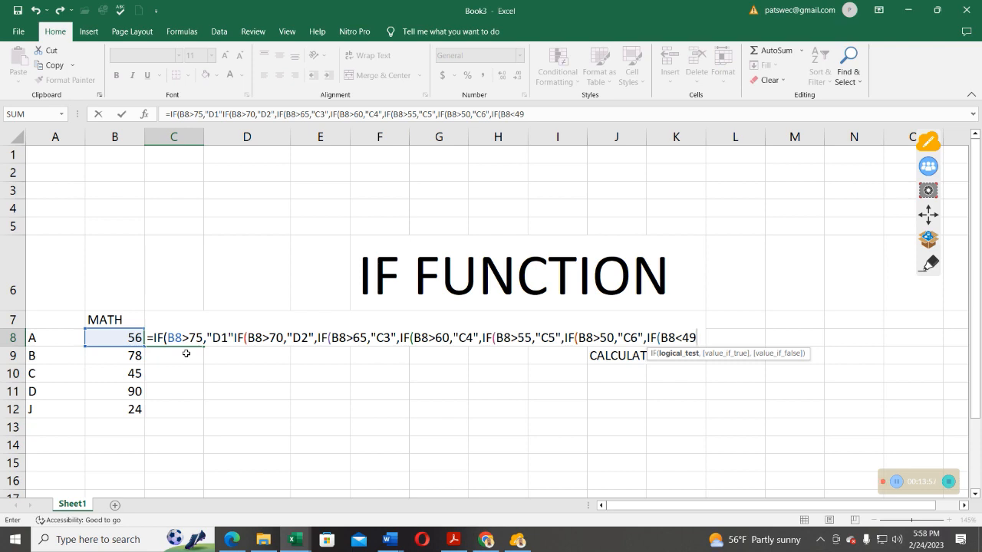
text(,)
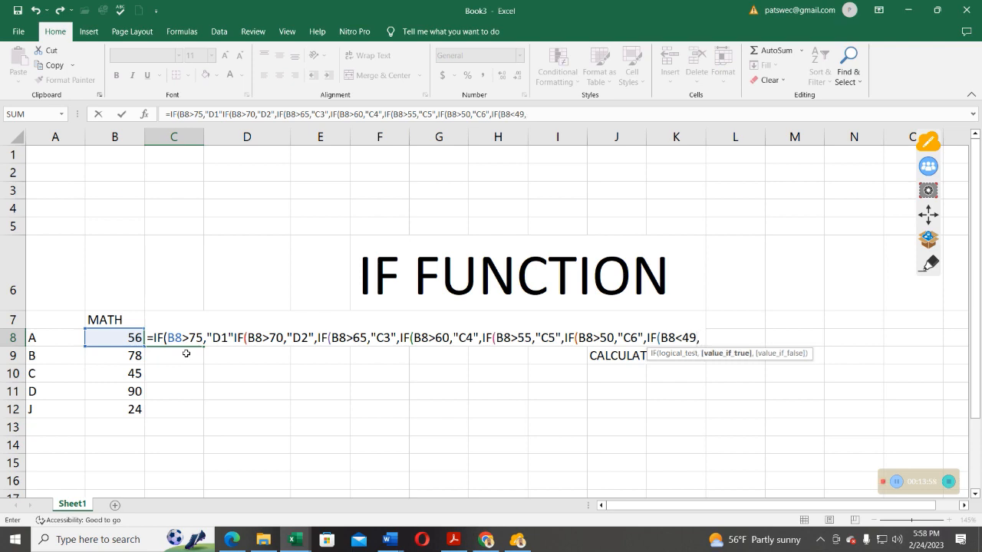
text("F9")
text())))
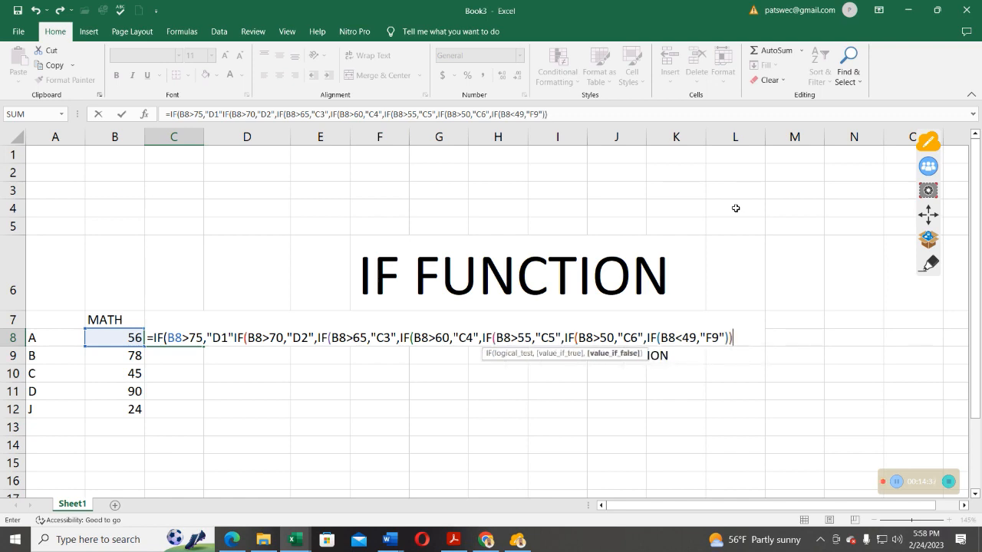
text())))
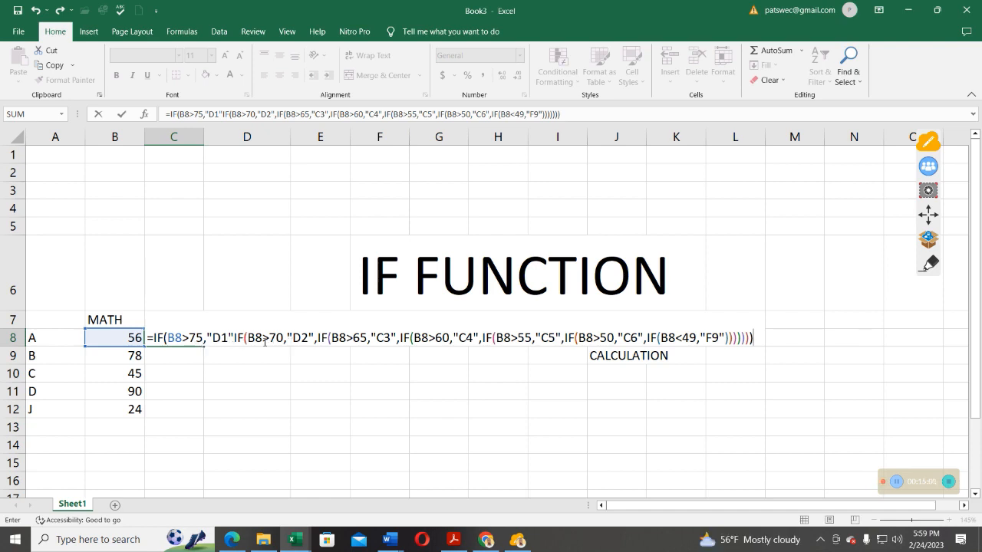
Step: Try to enter the C8 formula with the commas removed between the grades "D2" to "C6" and the IF that follows each
click(317, 342)
key(BackSpace)
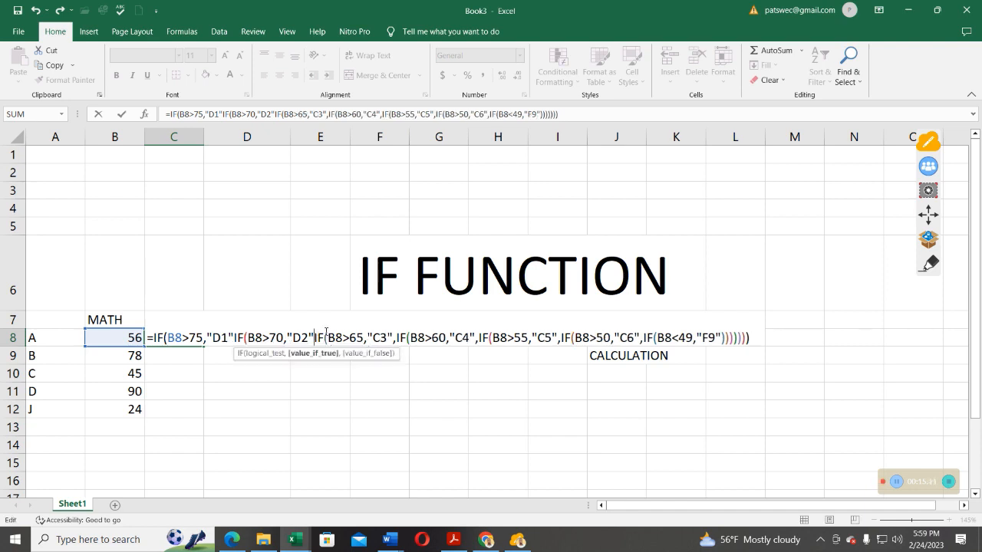
click(396, 340)
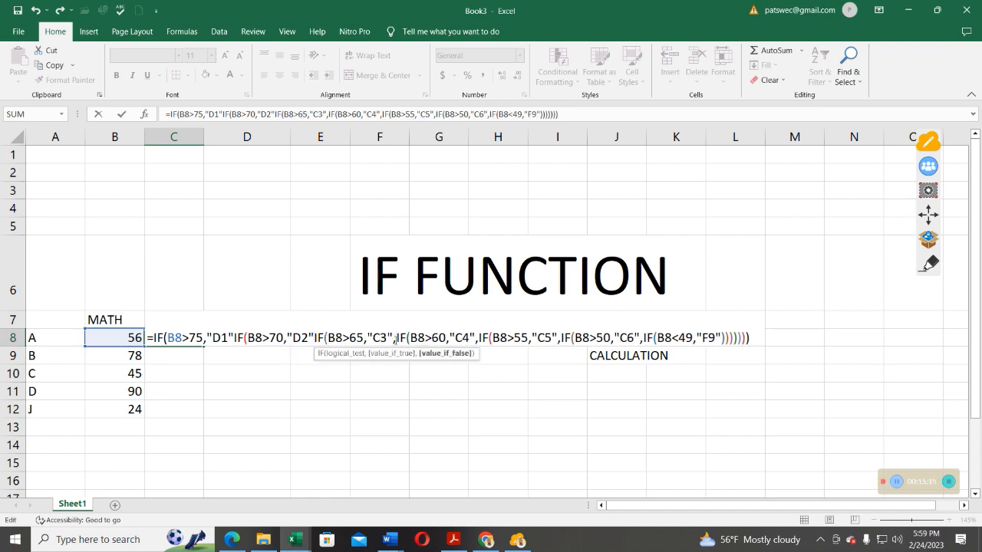
key(BackSpace)
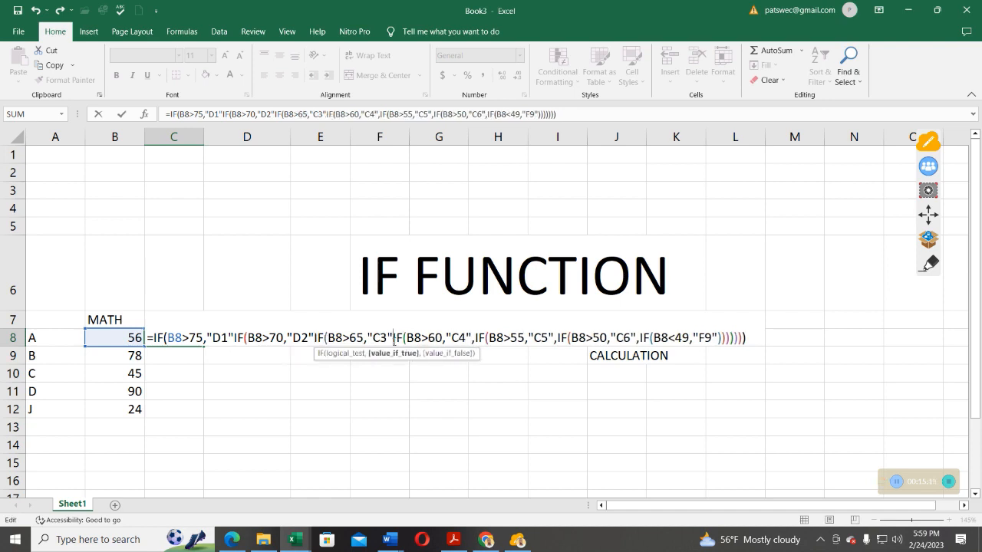
click(475, 341)
key(BackSpace)
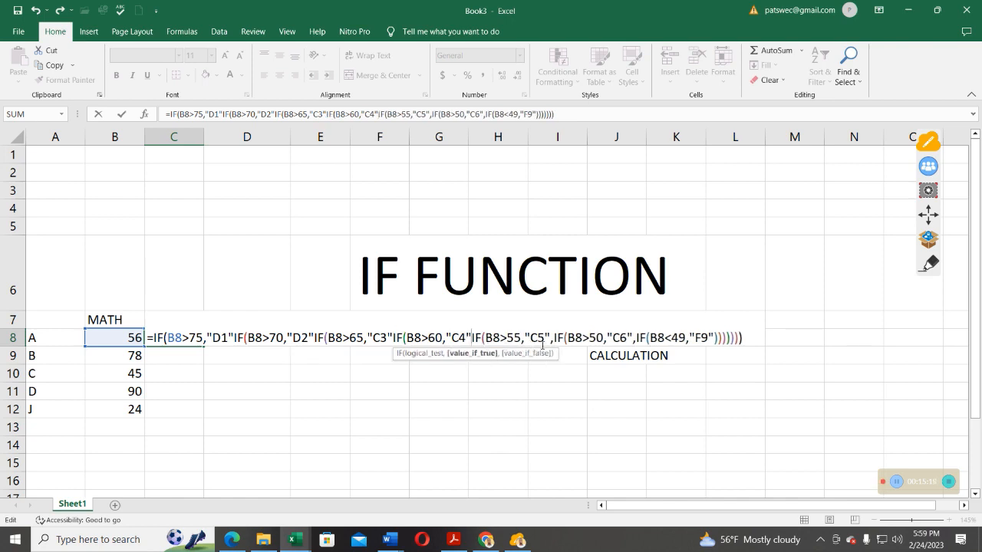
click(552, 340)
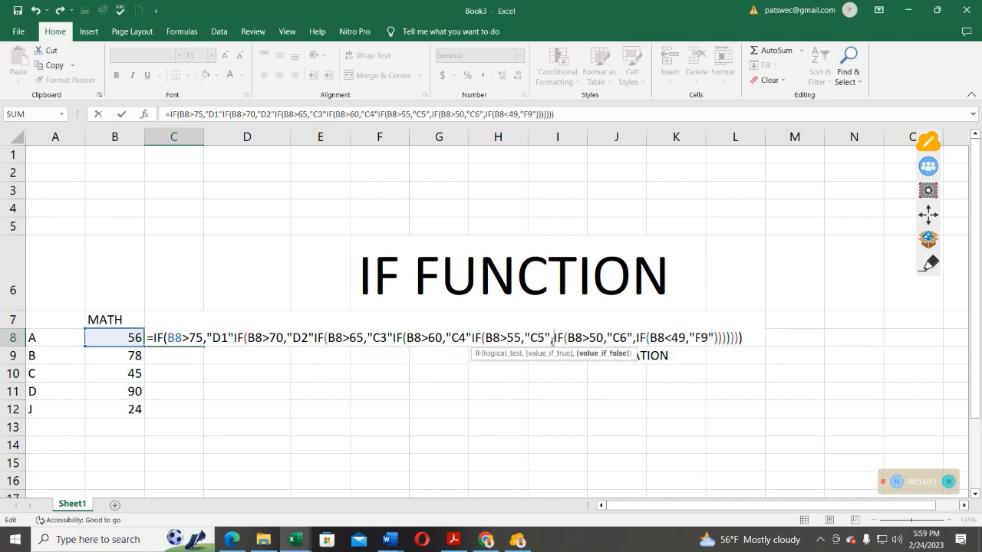
key(BackSpace)
click(633, 338)
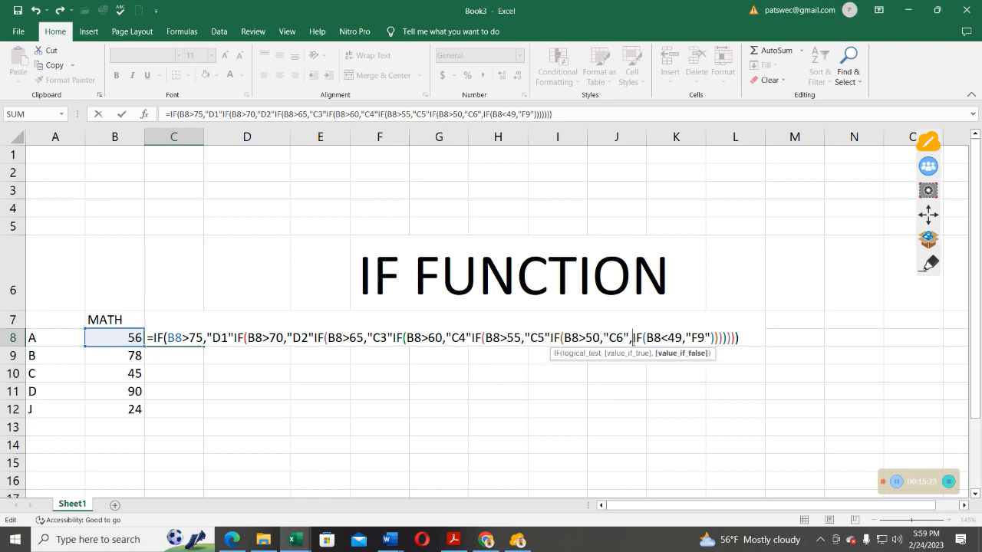
key(BackSpace)
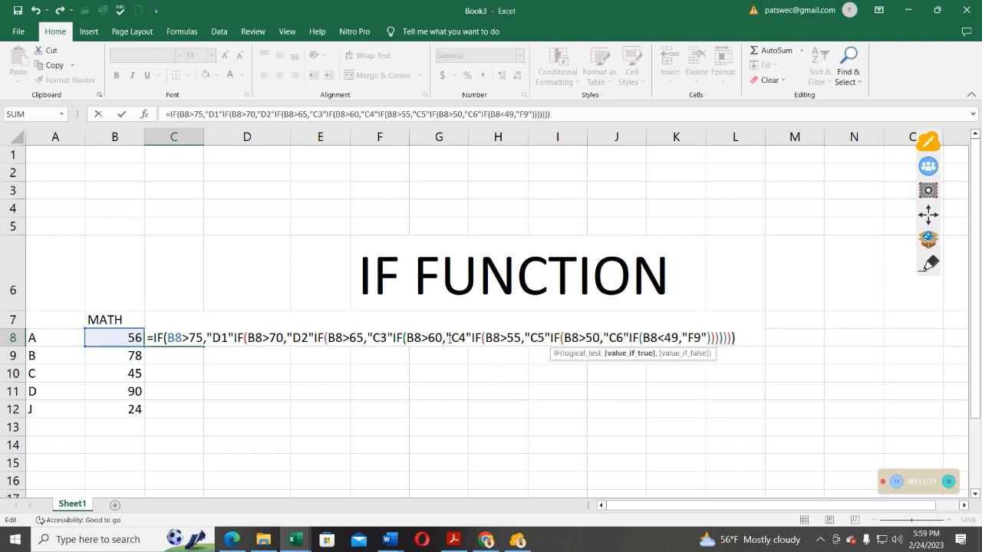
key(Return)
click(632, 213)
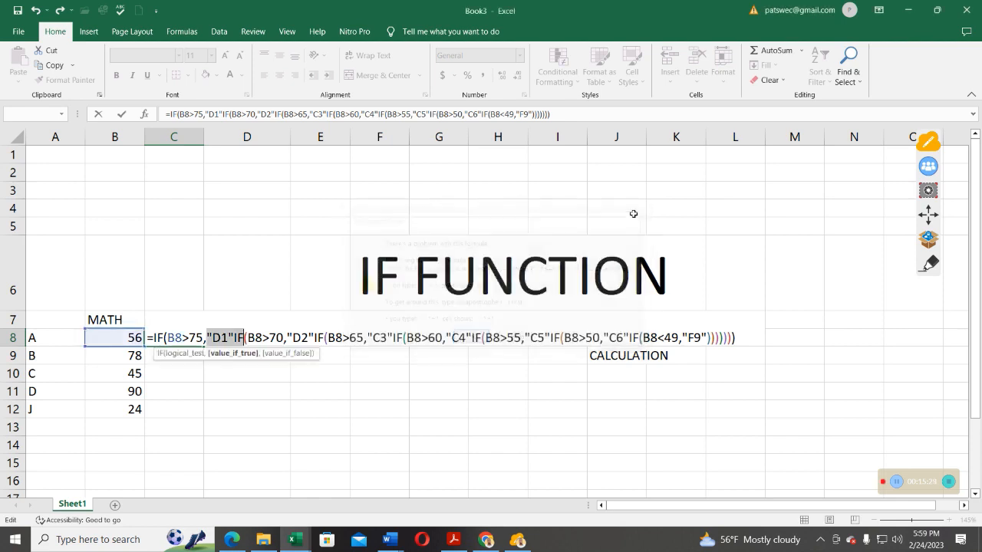
Step: Insert a comma before every nested IF in the C8 formula, after each of the grades "D1", "D2", "C3", "C4", "C5" and "C6"
click(234, 338)
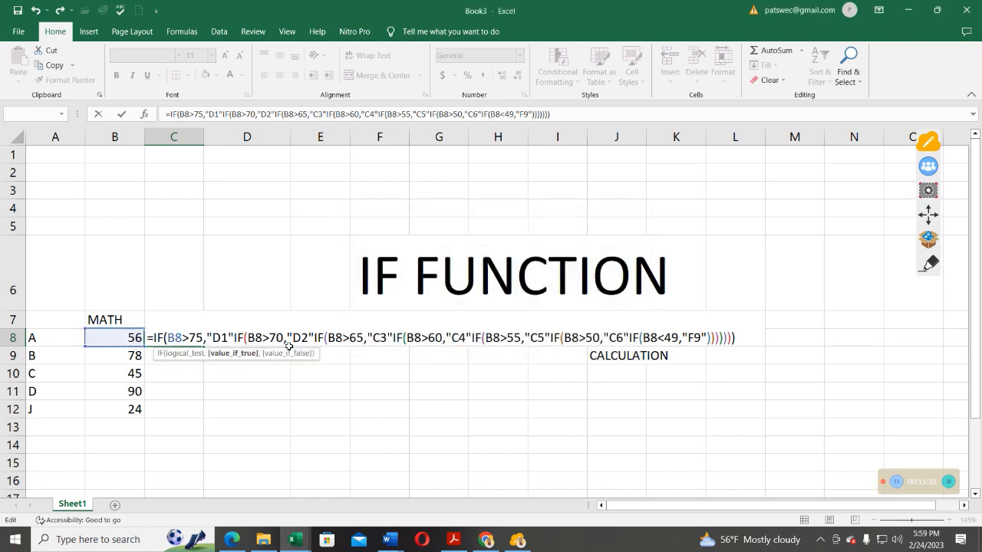
text(,)
click(316, 338)
text(,)
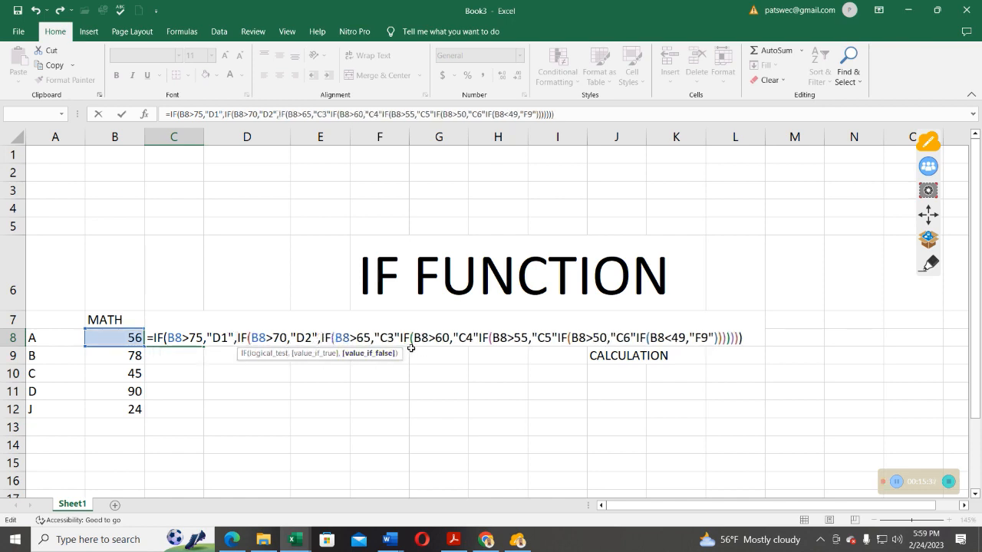
click(400, 337)
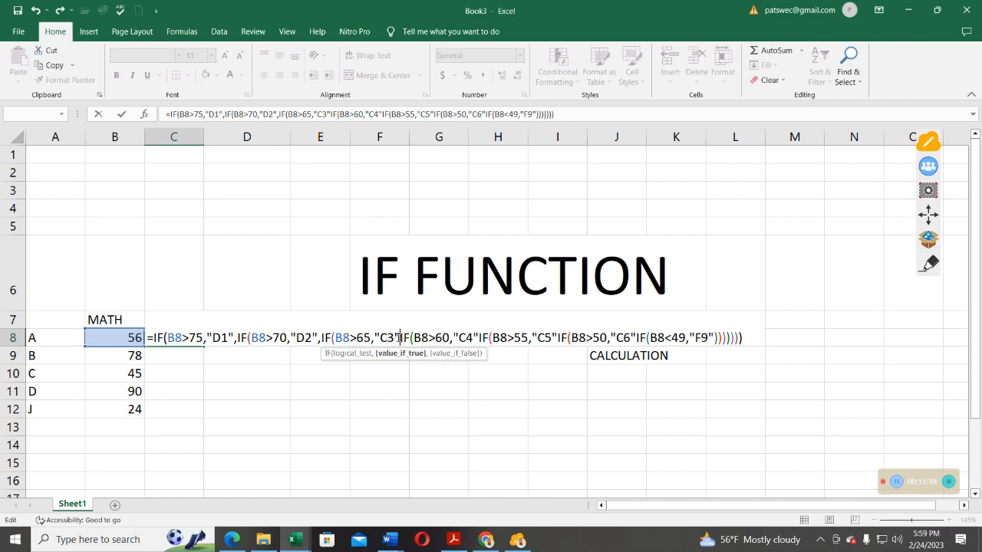
text(,)
click(481, 337)
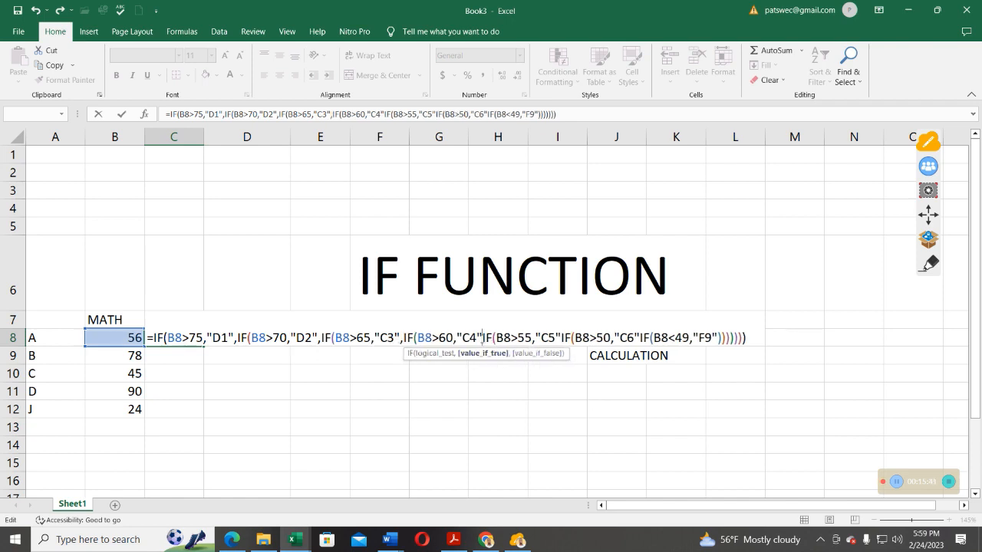
text(,)
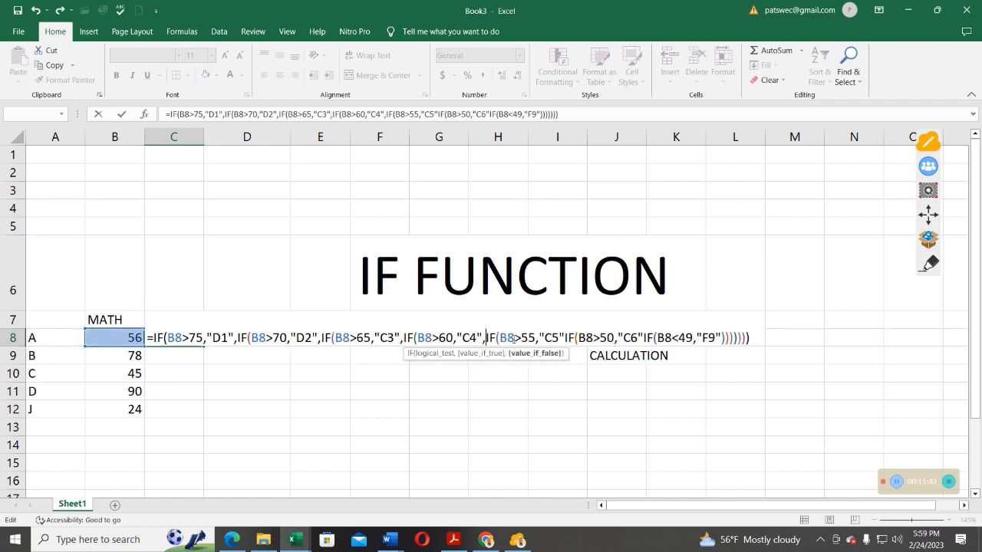
click(563, 338)
text(,)
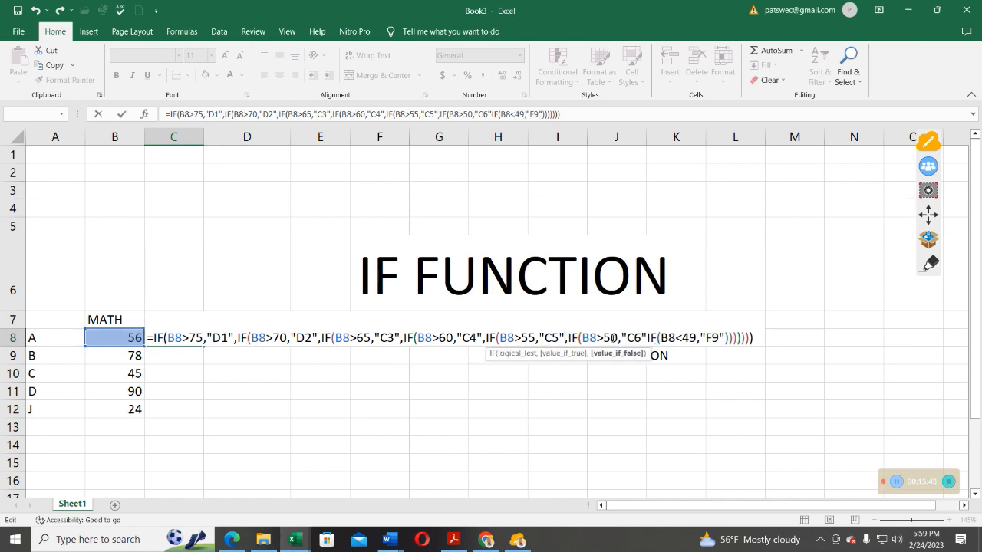
click(643, 338)
text(,)
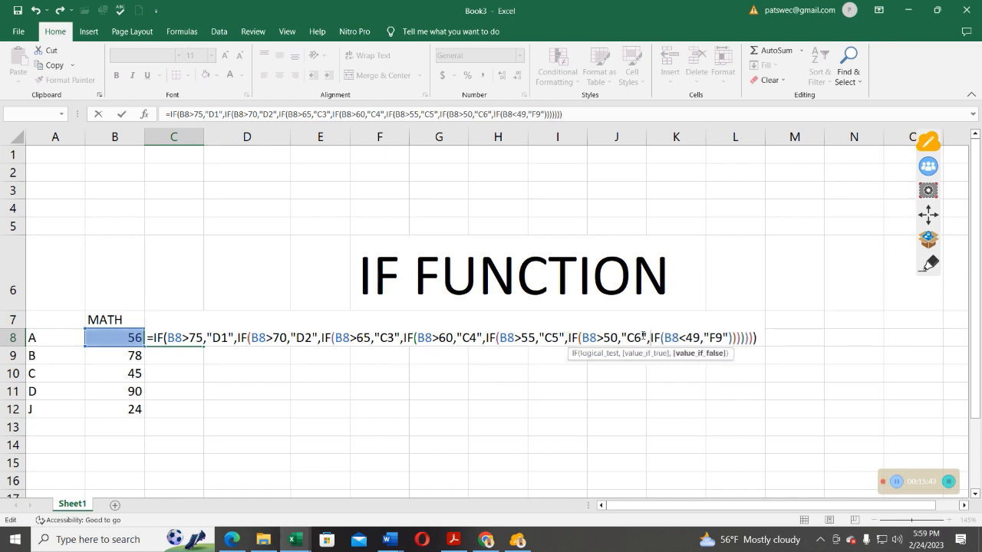
Step: Confirm the nested IF formula in C8 and fill it down the GRADE column to C12
click(121, 114)
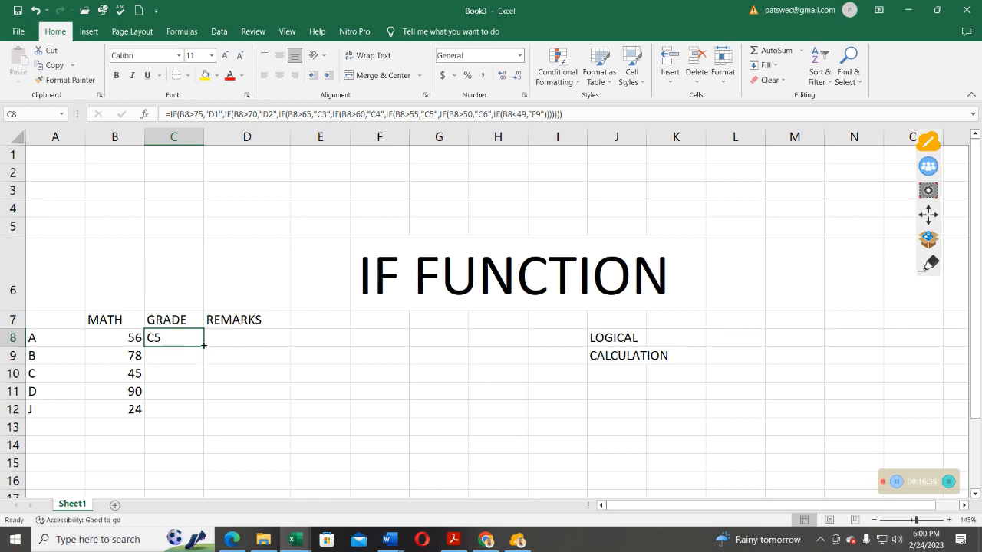
drag(203, 346, 204, 346)
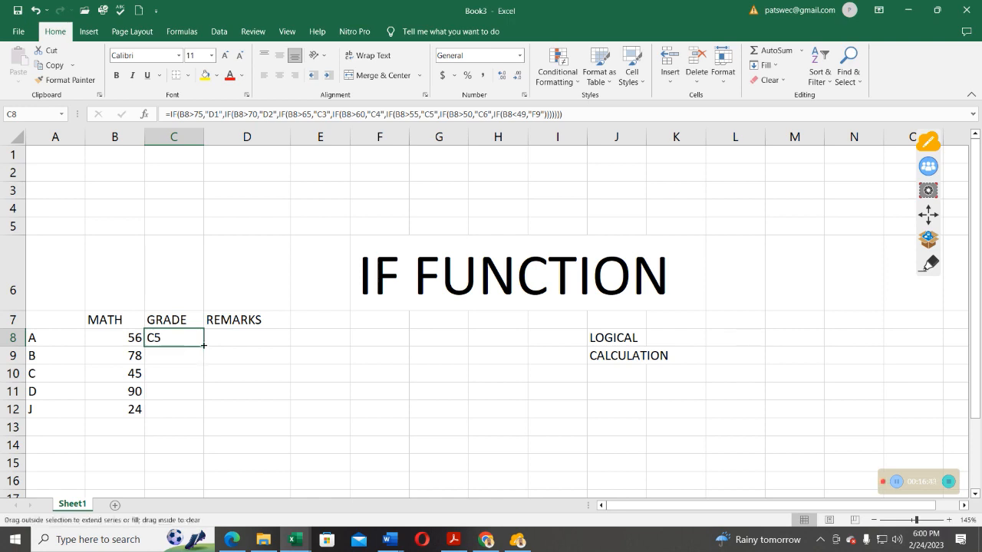
drag(204, 345, 204, 413)
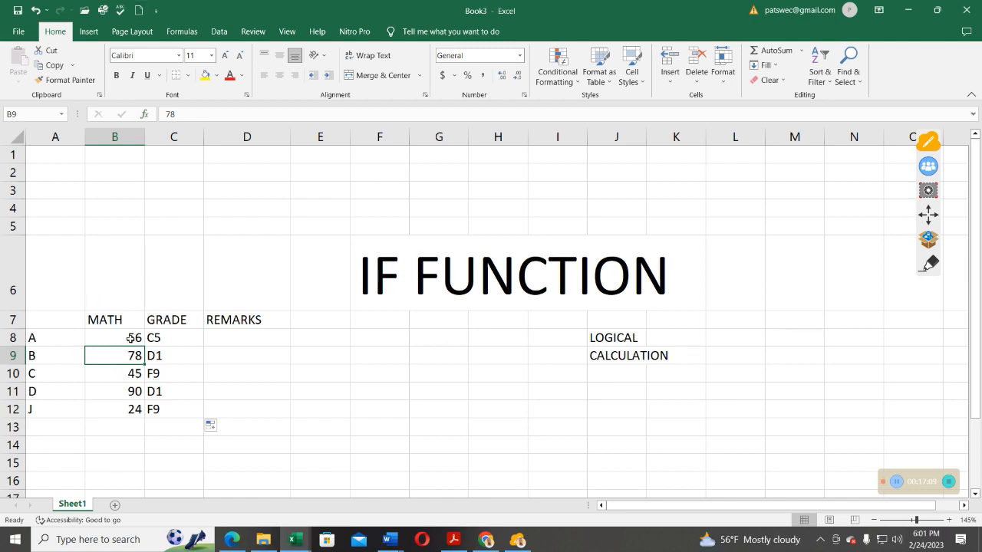
Step: Extend the list of students with the labels R, H, J and K in A13 to A16
click(59, 430)
text(R)
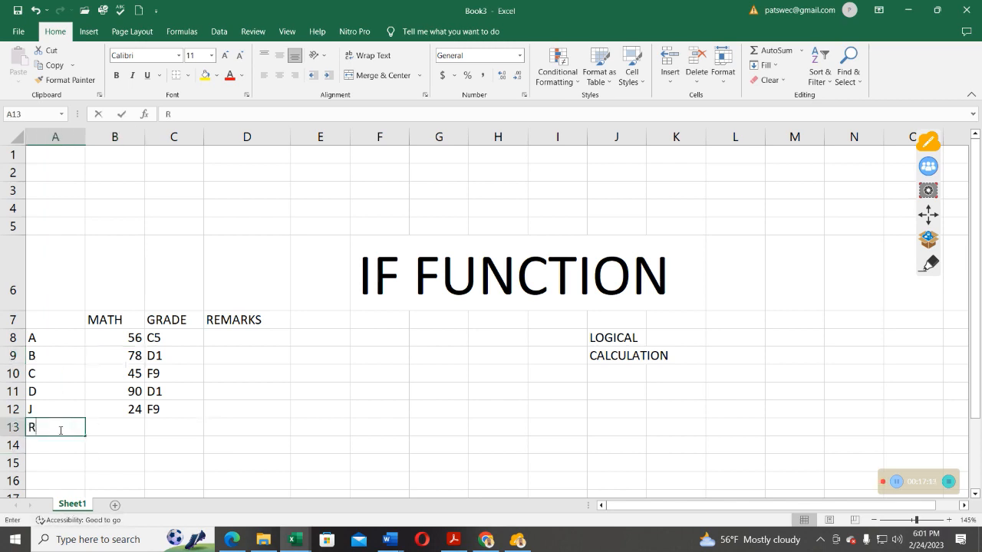
click(49, 445)
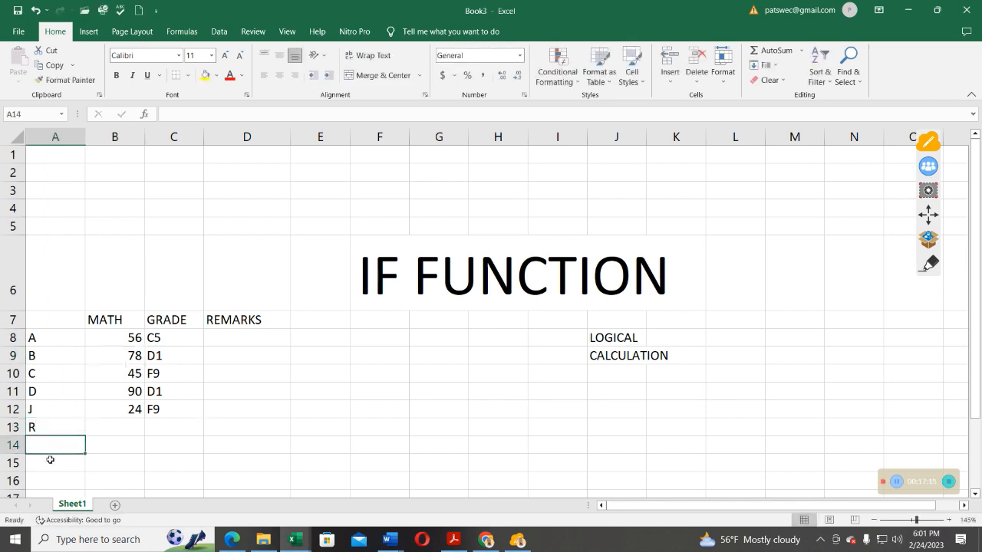
text(H)
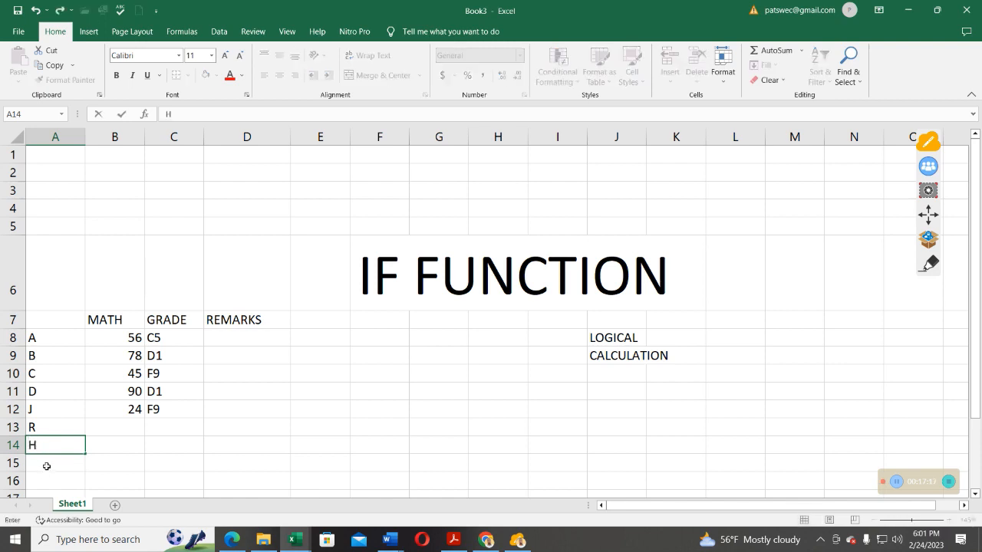
click(47, 465)
text(J)
click(53, 483)
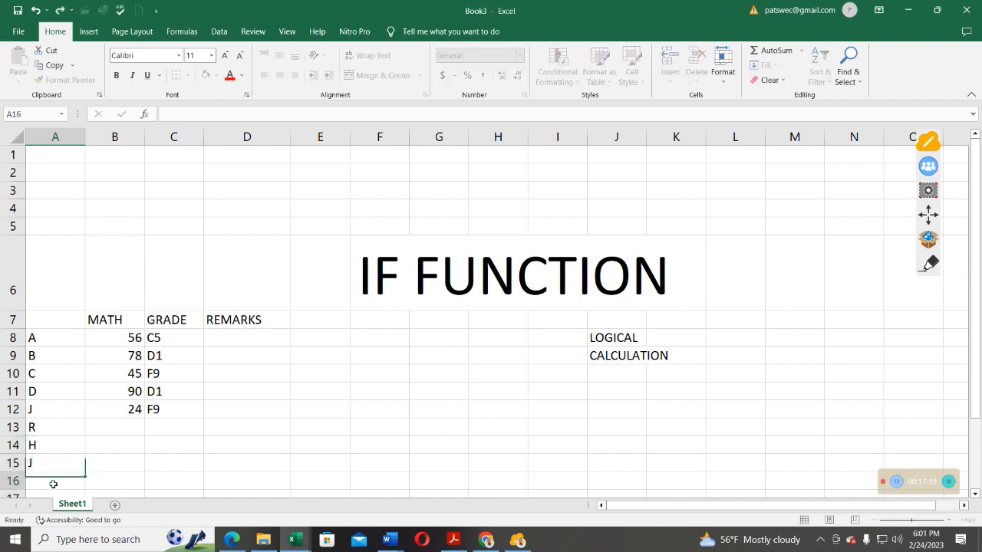
text(K)
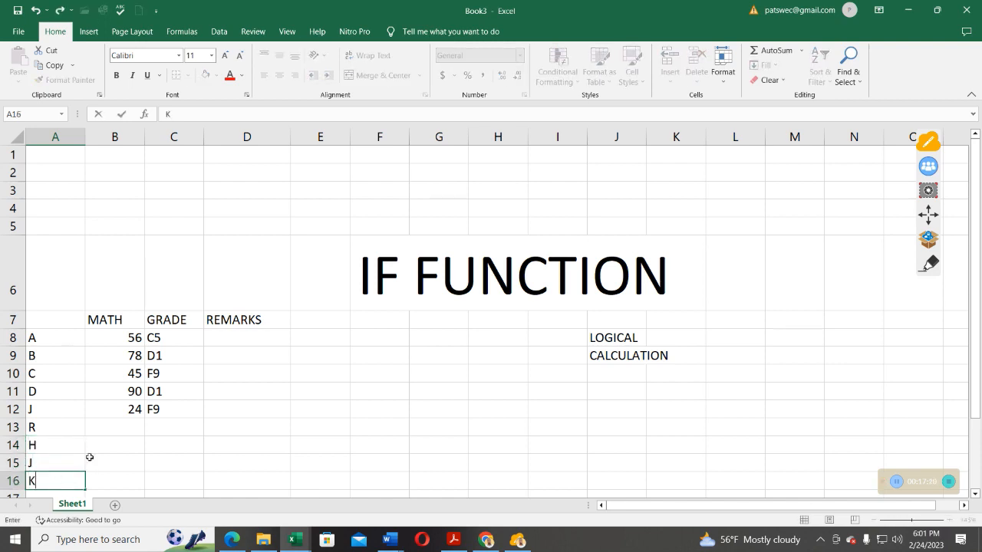
Step: Enter the MATH scores 67, 89 and 56 for students R, H and J in B13 to B15
click(127, 424)
text(67)
click(106, 448)
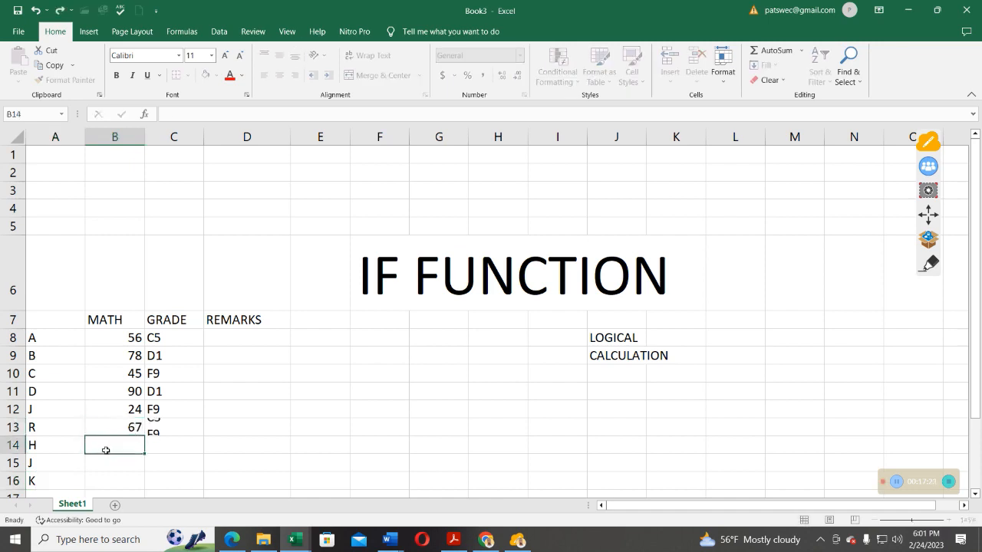
text(89)
click(95, 464)
text(56)
click(150, 464)
scroll(178, 437, down, 2)
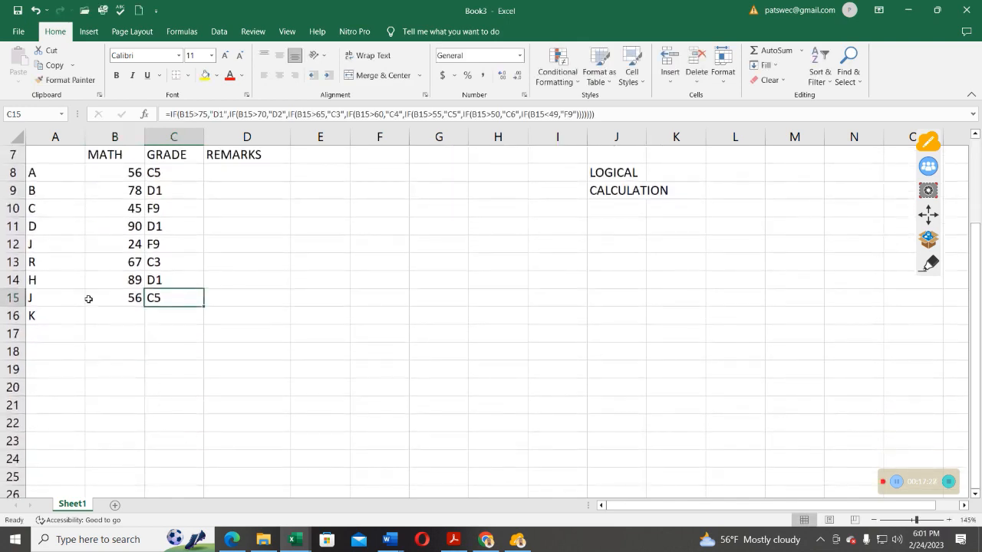
click(165, 315)
text(89)
key(ctrl+Return)
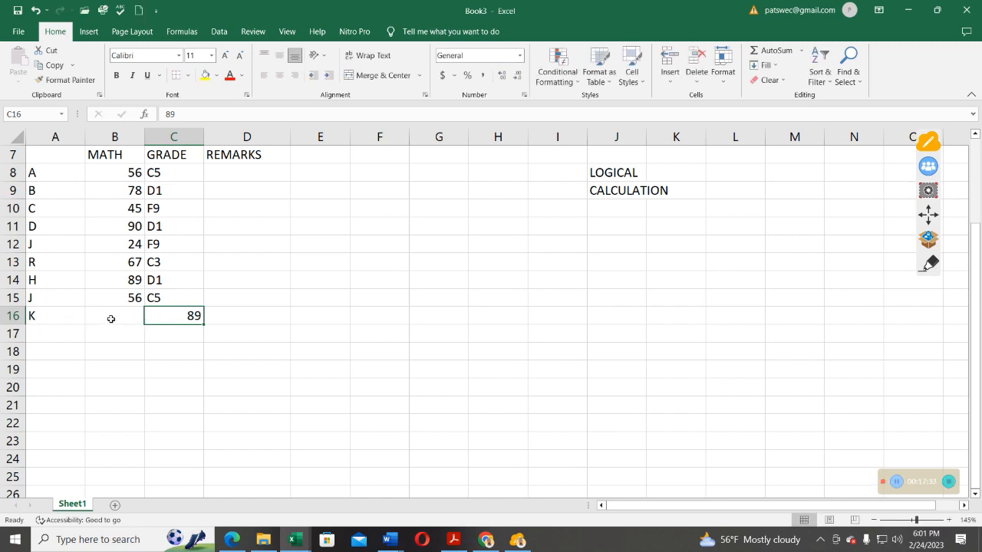
key(BackSpace)
Step: Enter 89 as the MATH score of student K in B16
click(113, 311)
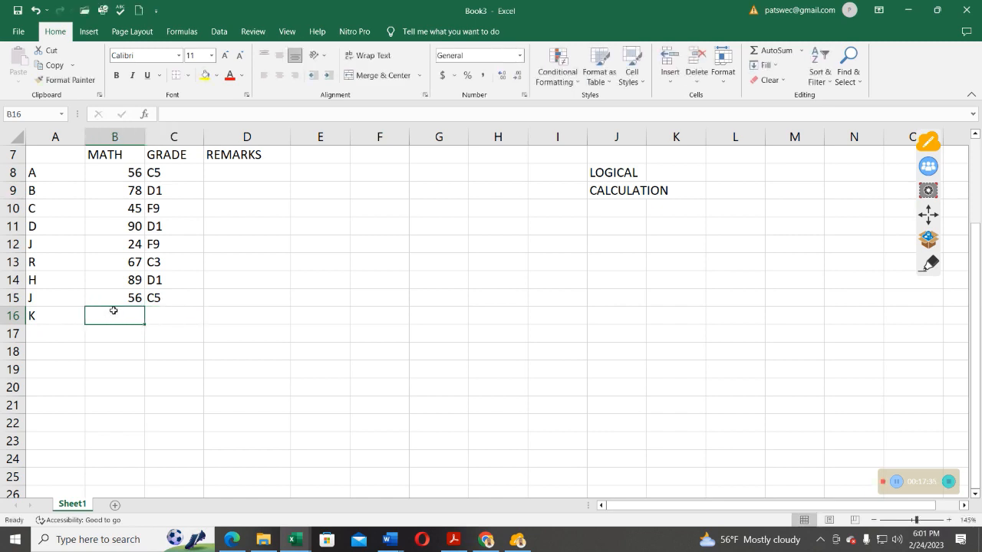
text(89)
key(Return)
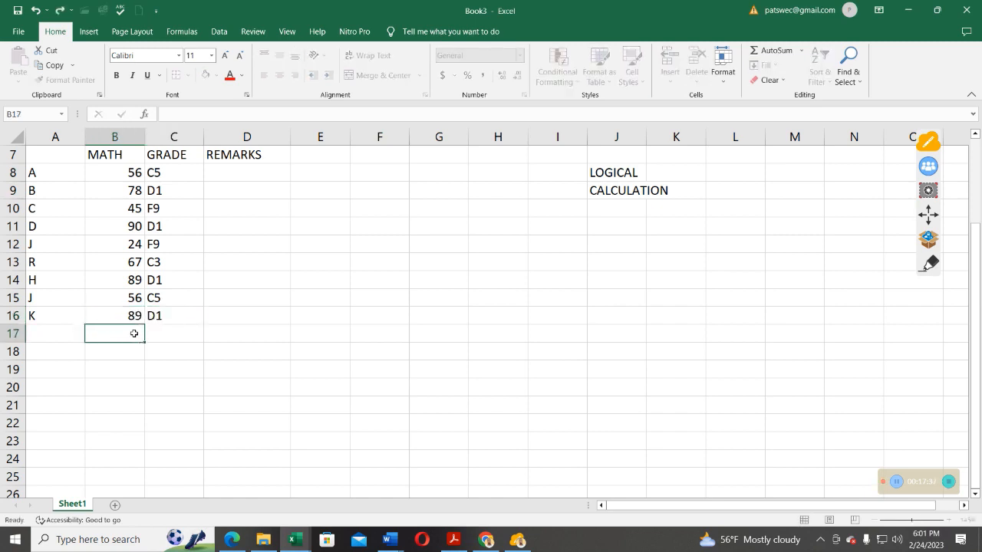
Step: Add the student labels G, M, N, T, S, P and W in A17 to A23
click(37, 333)
text(G)
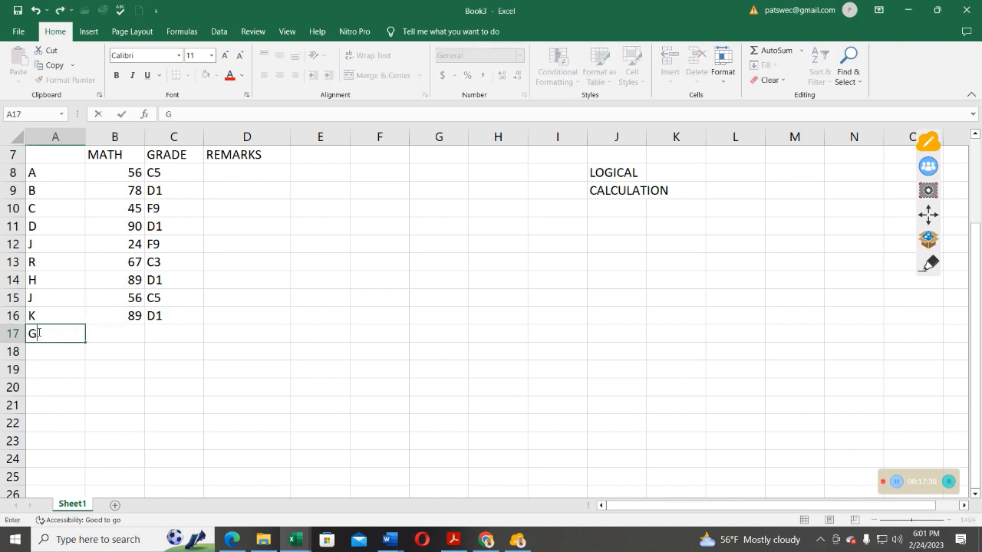
click(63, 360)
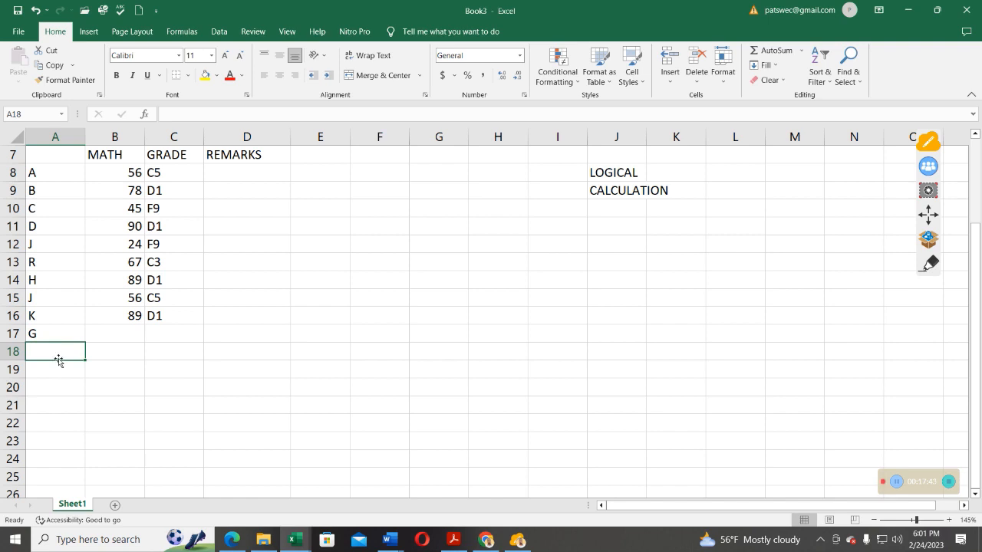
text(M)
click(49, 369)
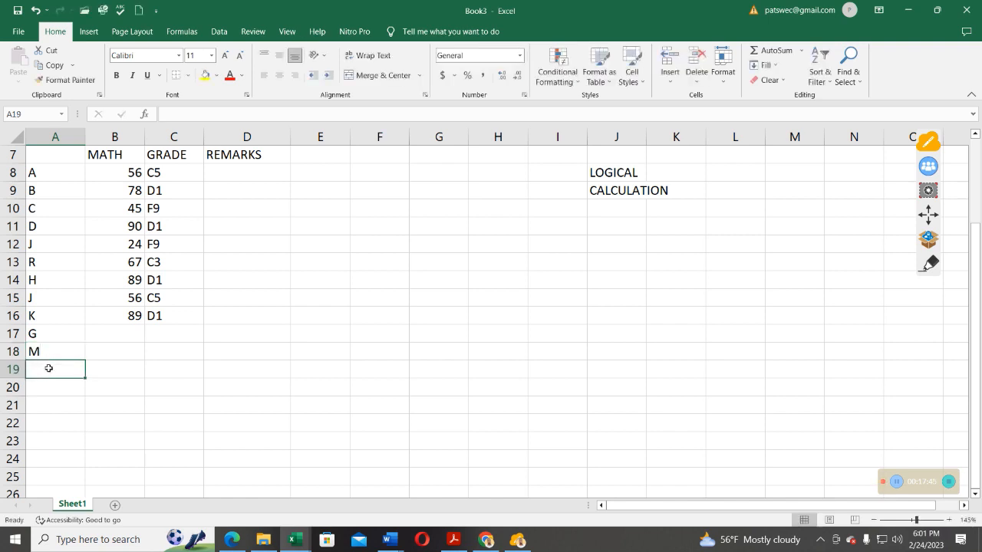
text(N)
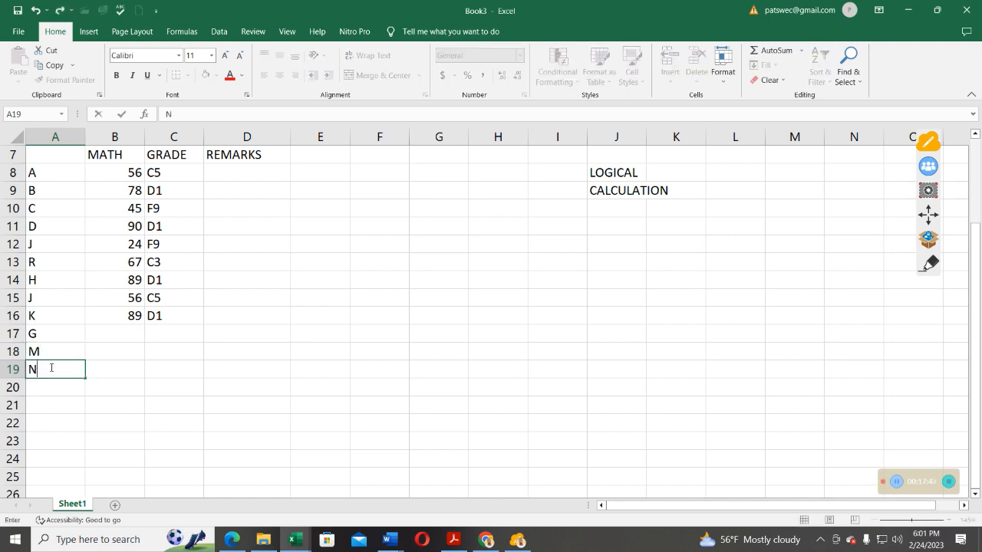
click(41, 384)
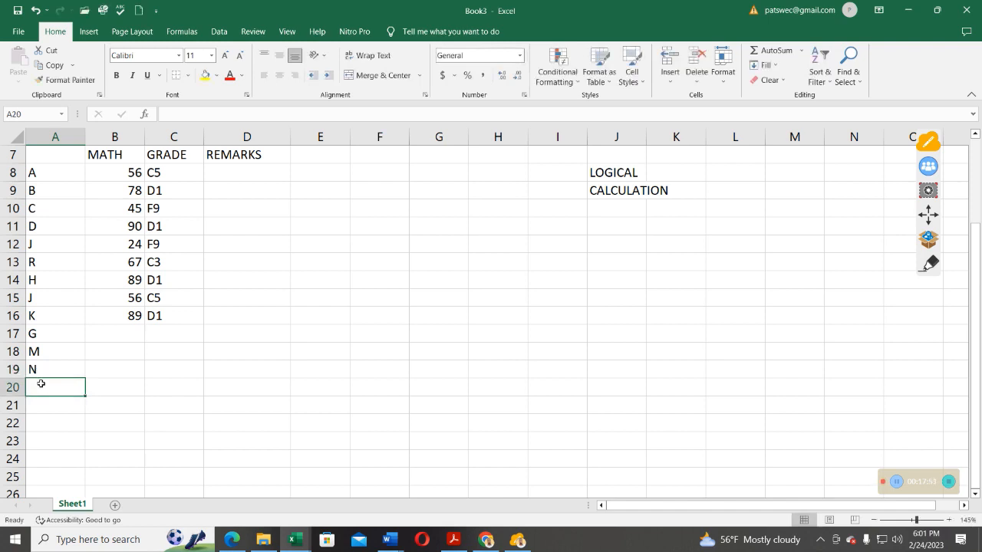
text(T)
click(48, 401)
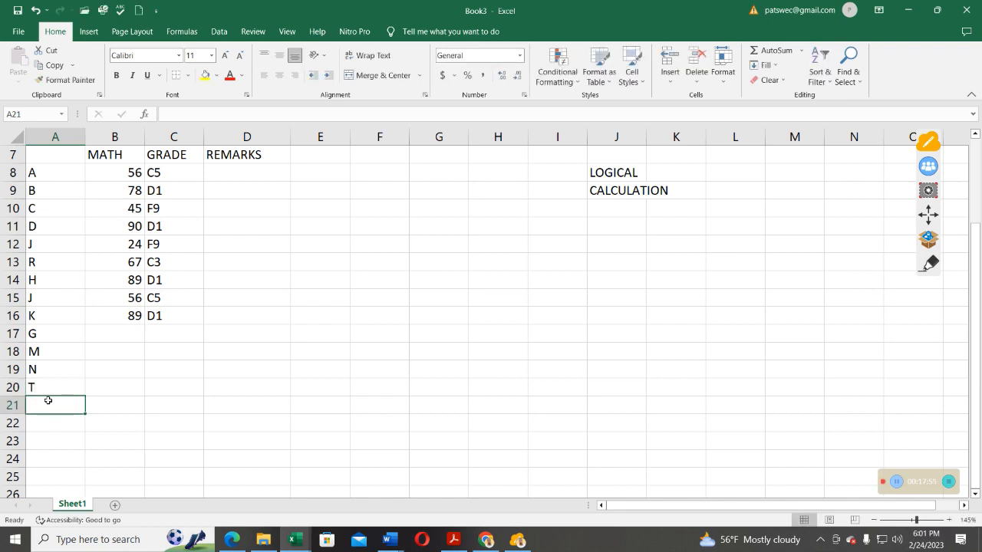
text(S)
click(60, 427)
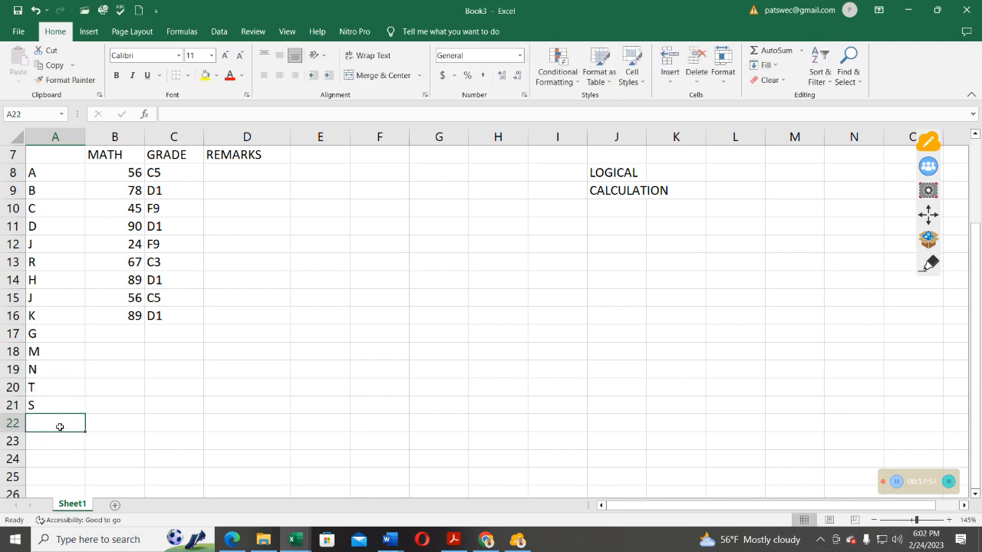
text(P)
click(56, 441)
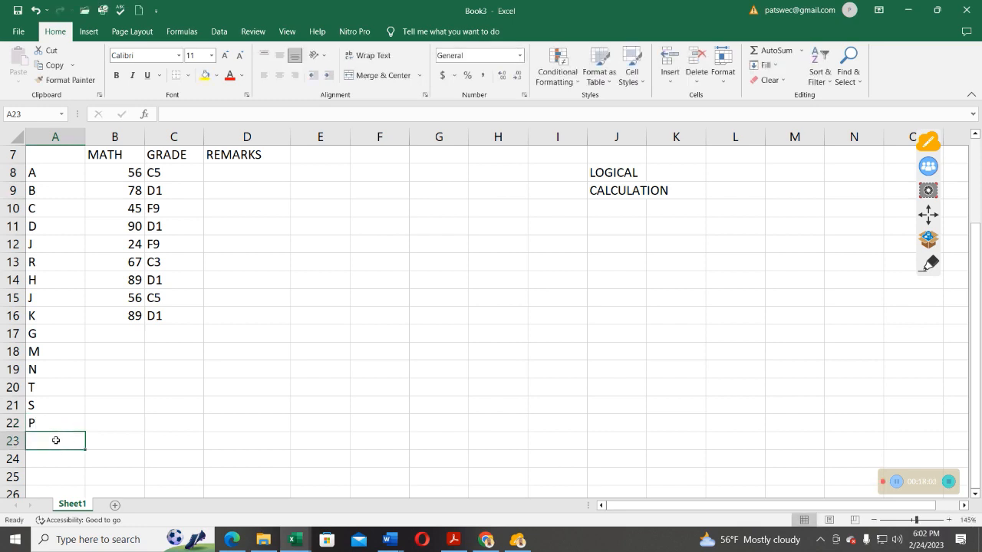
text(W)
Step: Enter the MATH scores 90, 23, 67 and 85 for students G, M, N and T in B17 to B20
click(125, 332)
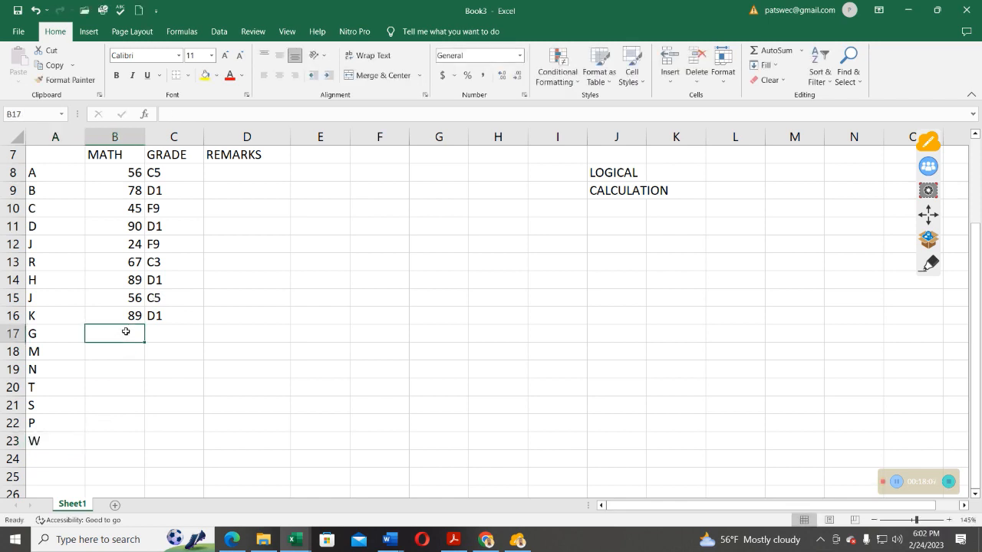
text(90)
click(124, 355)
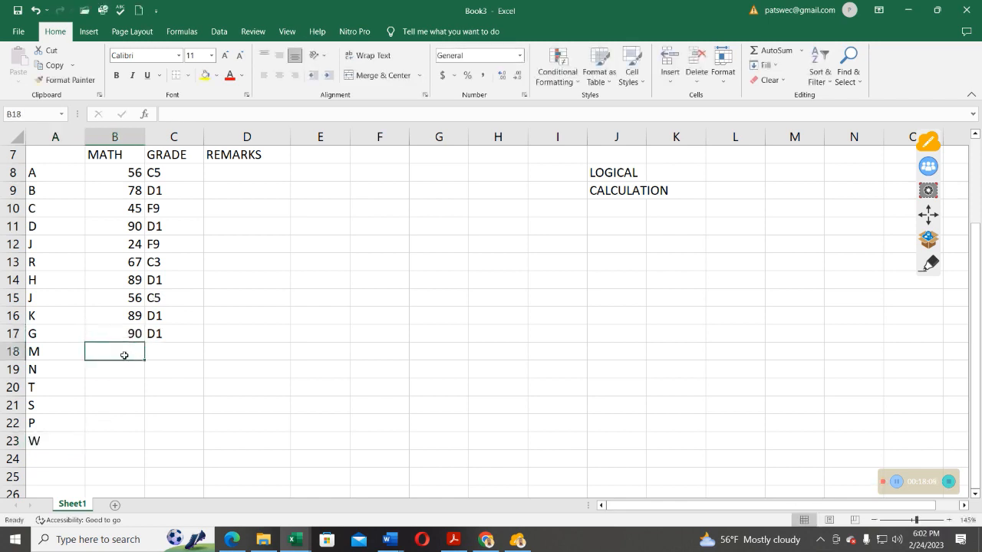
text(23)
click(128, 368)
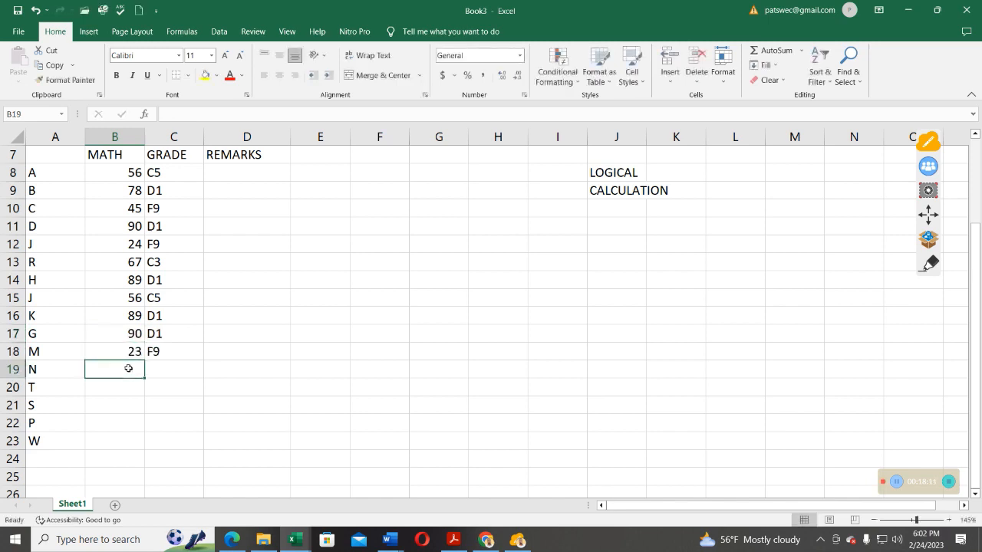
text(67)
click(116, 385)
text(89)
key(BackSpace)
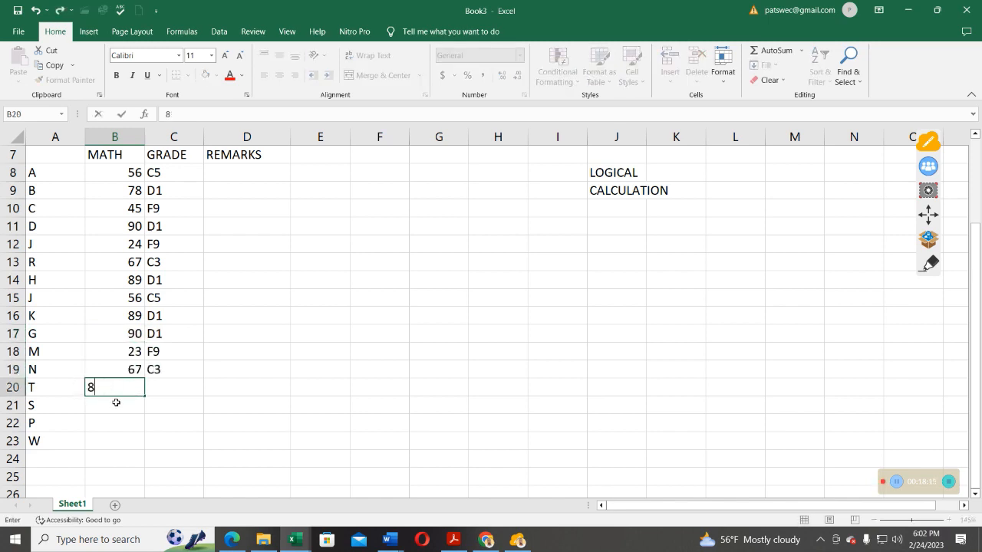
text(5)
Step: Enter the MATH scores 55, 78 and 39 for students S, P and W in B21 to B23
click(126, 409)
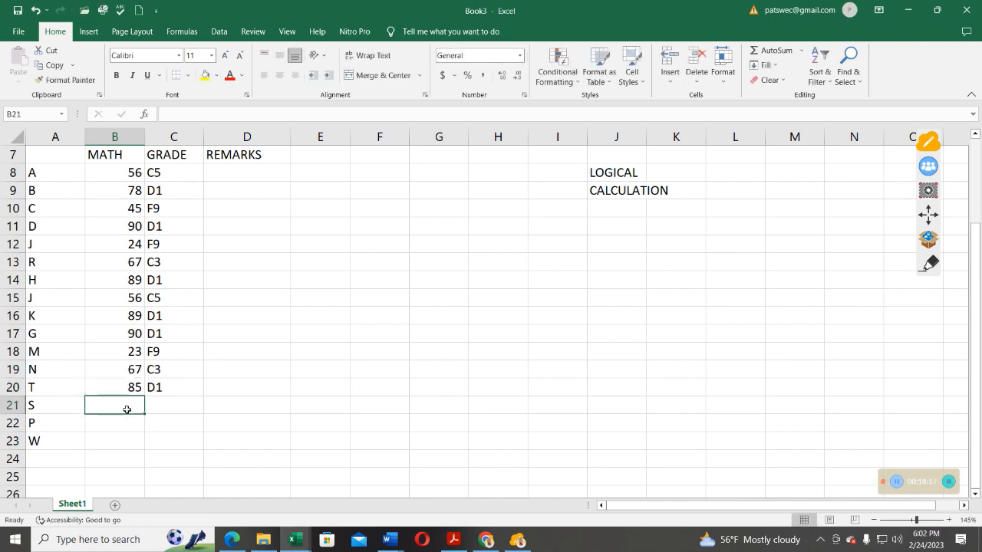
text(55)
click(128, 422)
text(78)
click(124, 437)
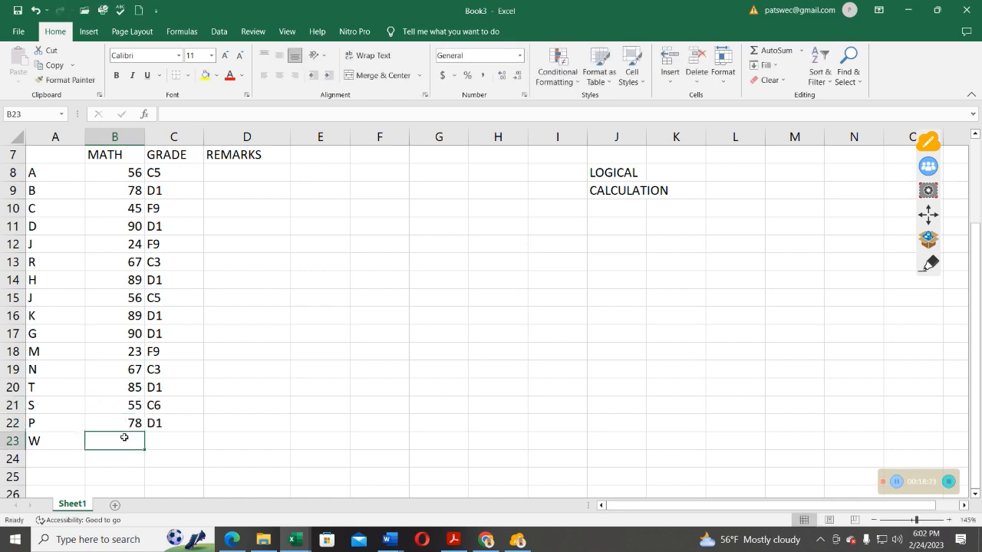
text(39)
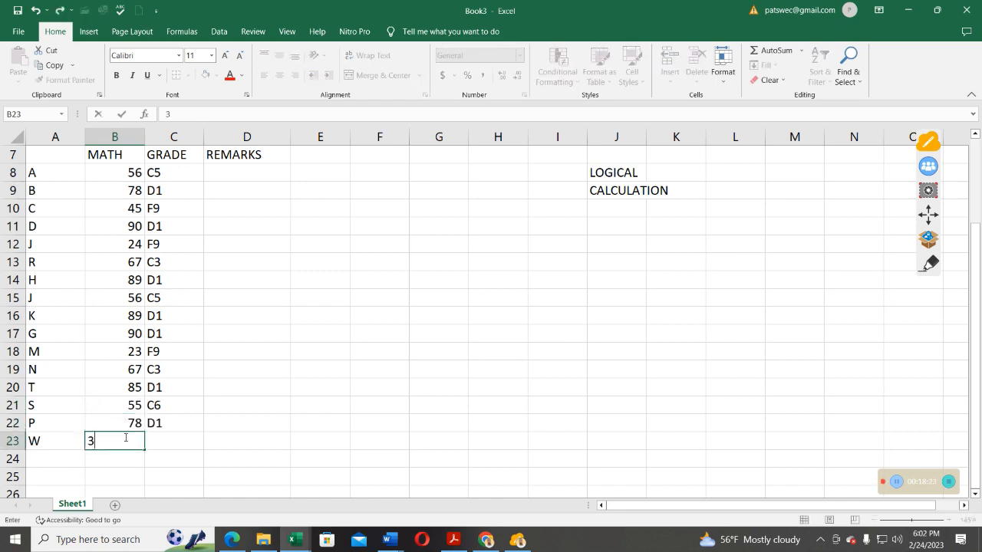
click(142, 458)
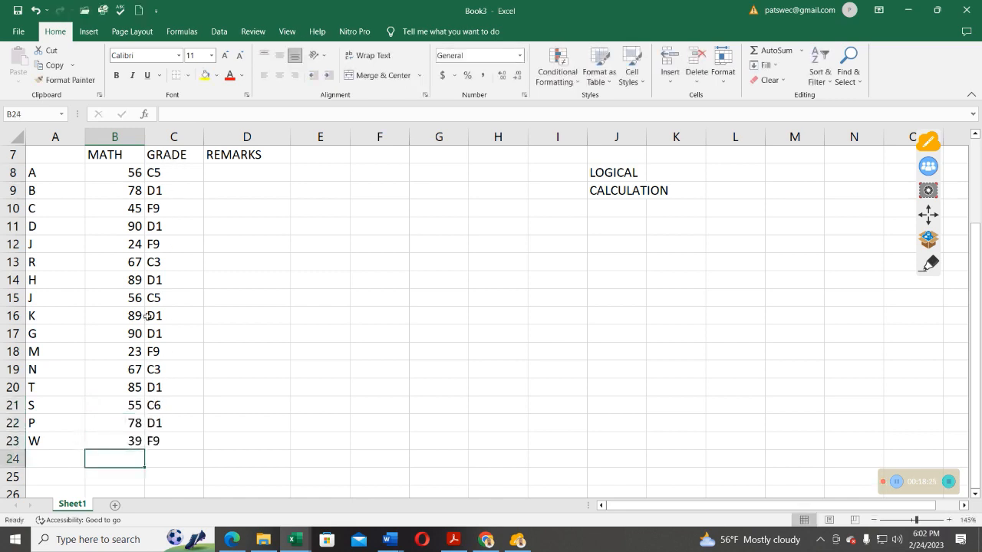
Step: Review the grade column and the nested IF formulas behind C23 and C8
scroll(171, 354, up, 1)
scroll(175, 358, down, 2)
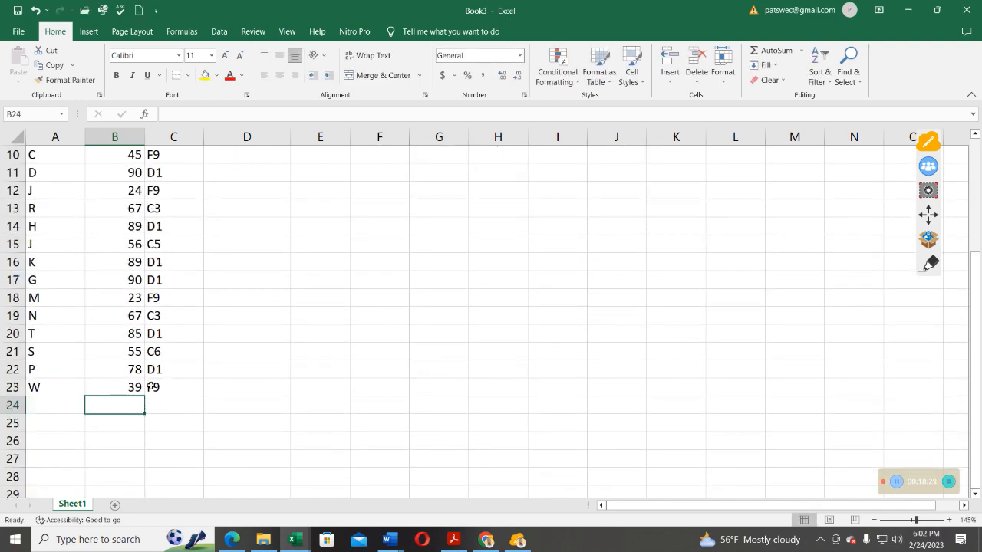
click(156, 386)
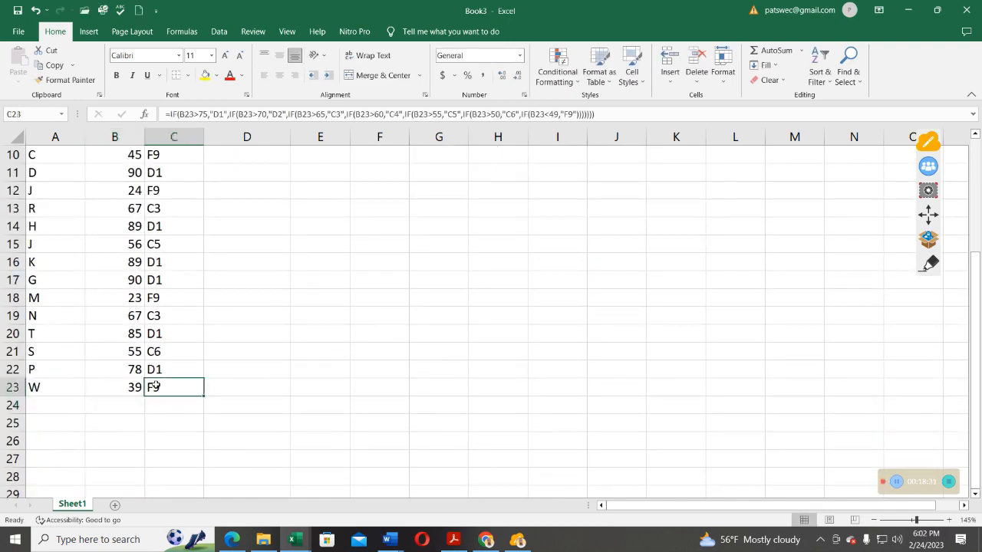
scroll(161, 345, up, 2)
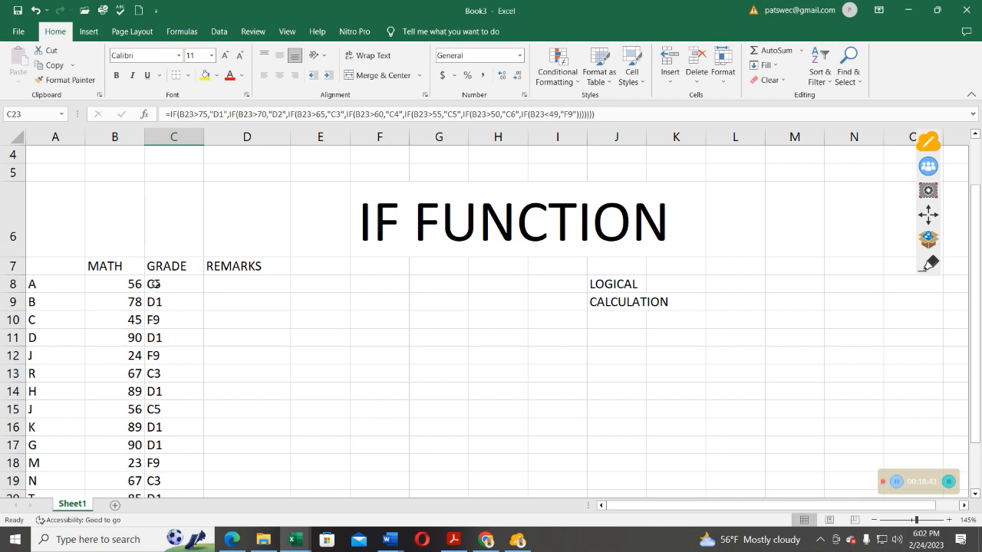
click(153, 283)
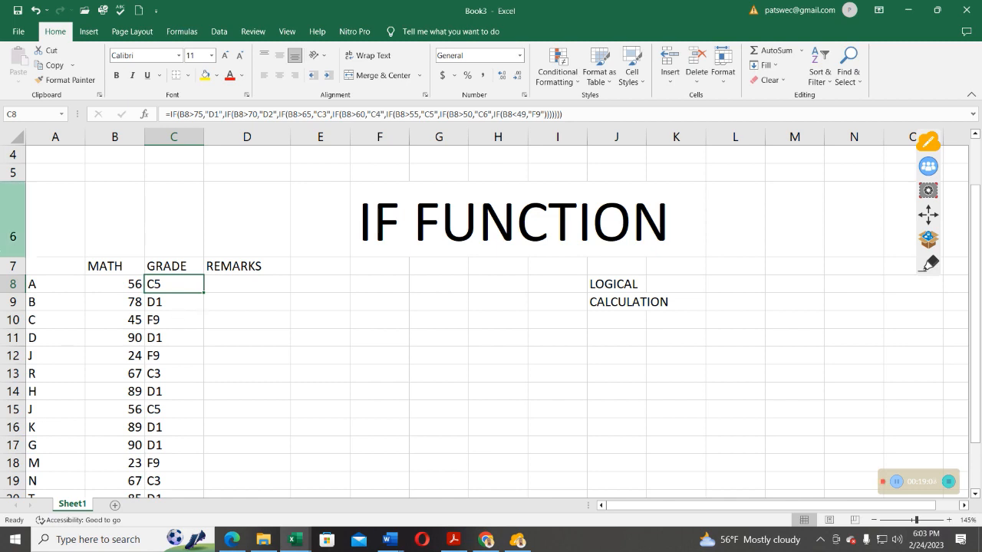
Step: Start an IF formula in D8 under REMARKS that returns "EXELLENT" when B8>75
click(224, 284)
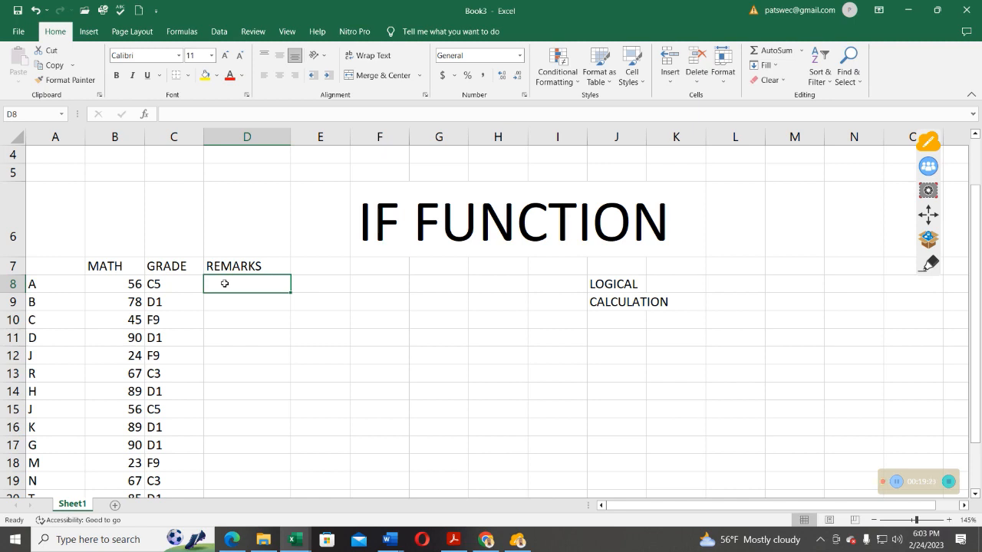
text(=IF)
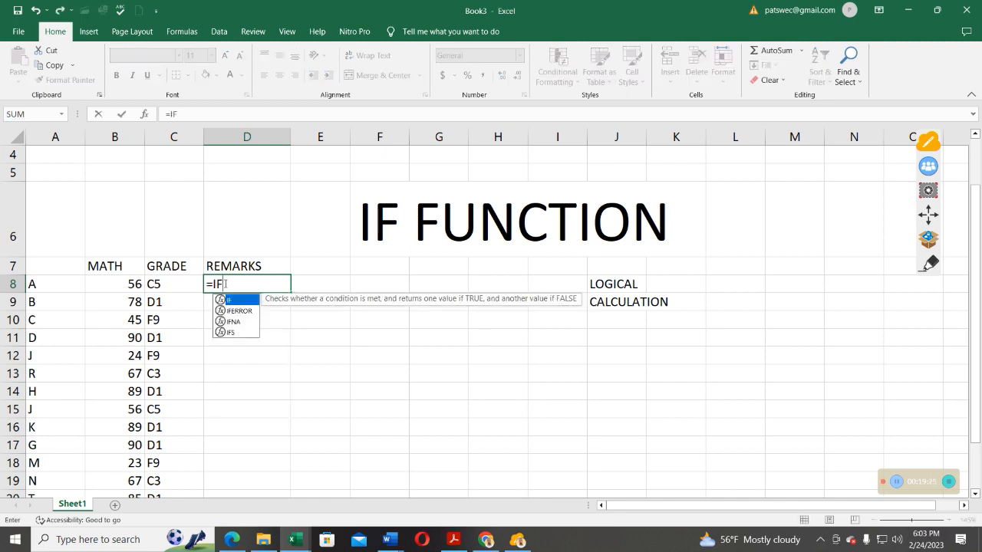
text(()
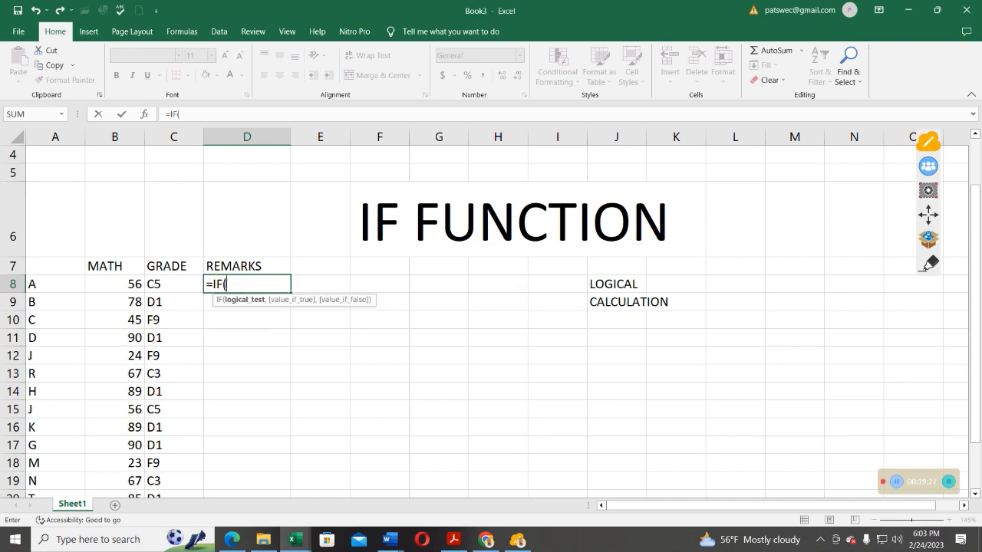
text(B8)
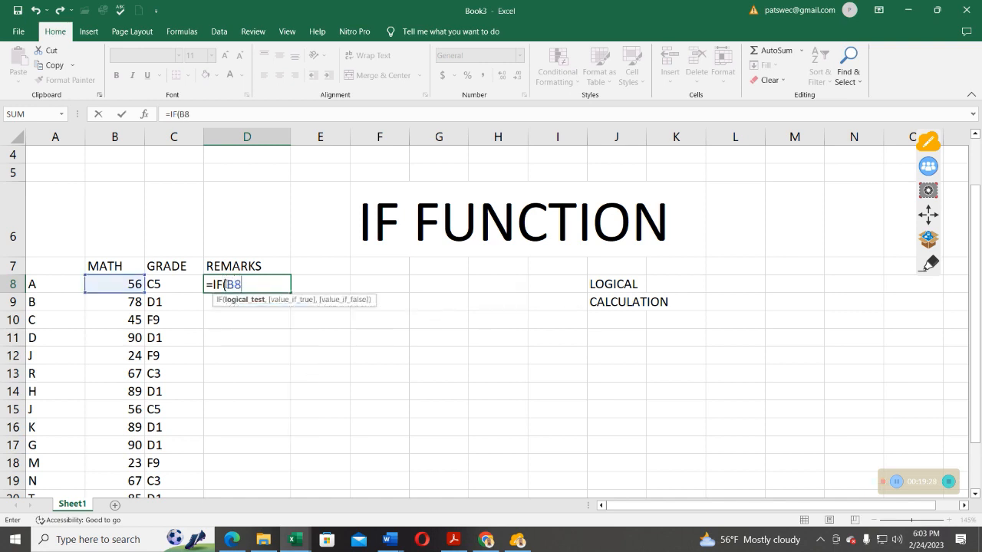
text(>)
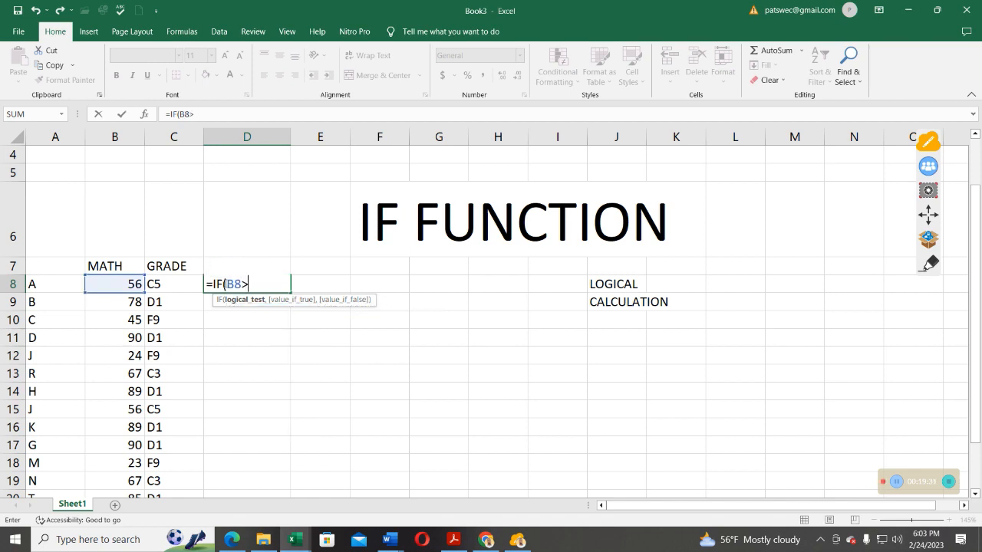
text(75,")
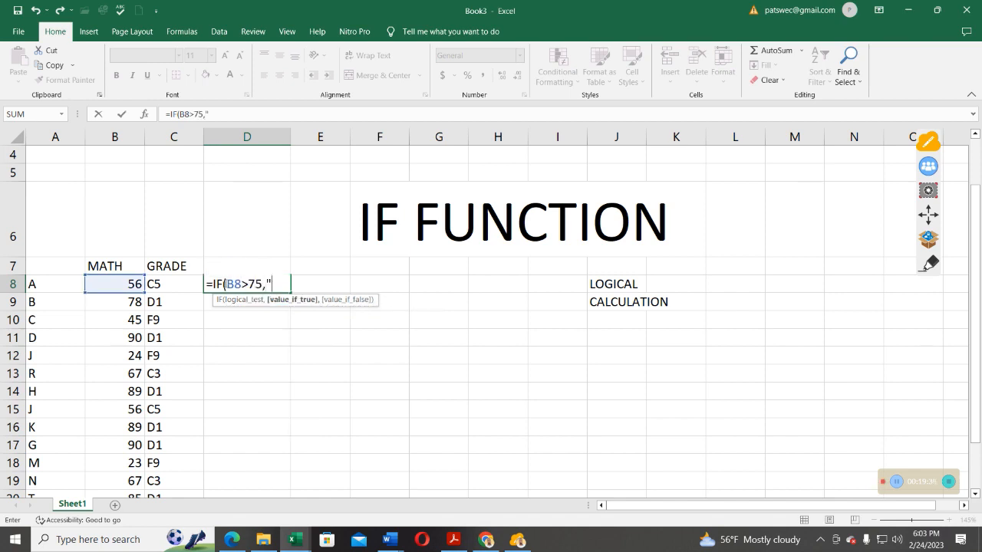
text(EXCELE)
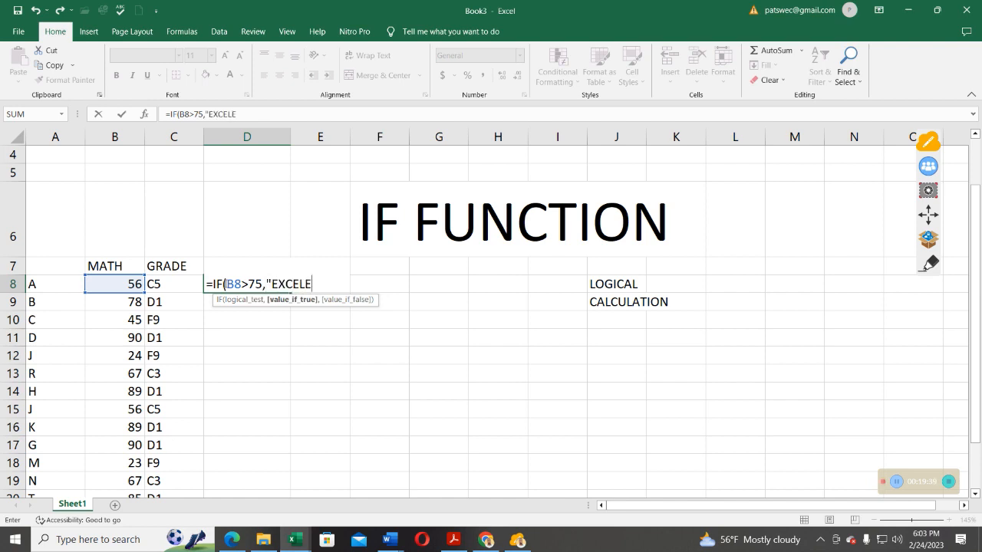
key(BackSpace)
key(BackSpace)
key(BackSpace)
key(BackSpace)
text(ELLENT")
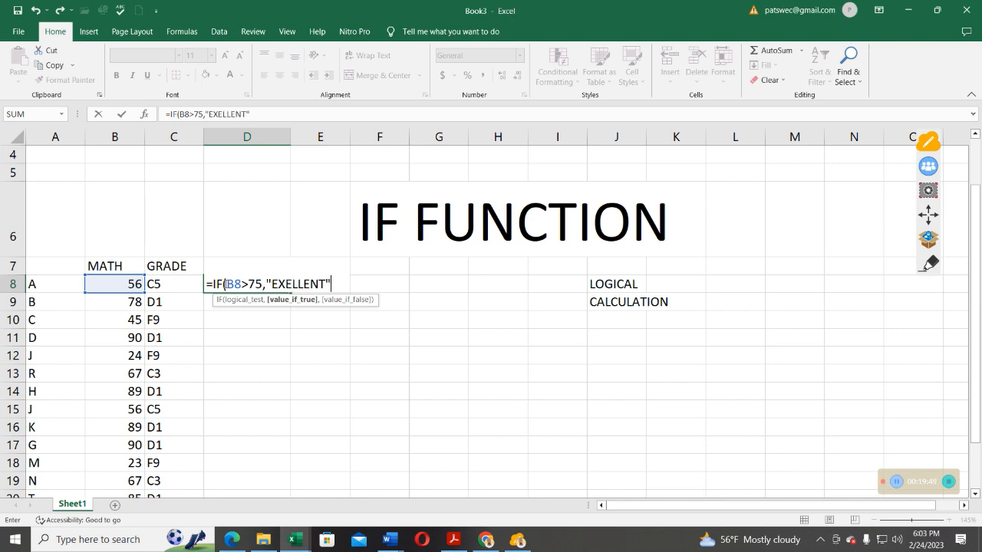
Step: Extend the D8 formula with a nested IF that returns "VERY GOOD" when B8>70
text(,IF)
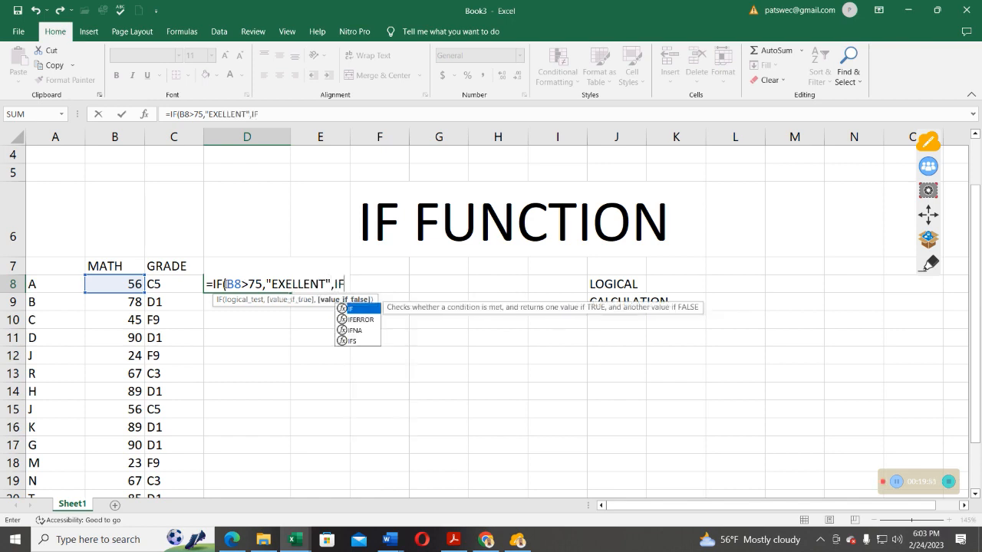
text((B)
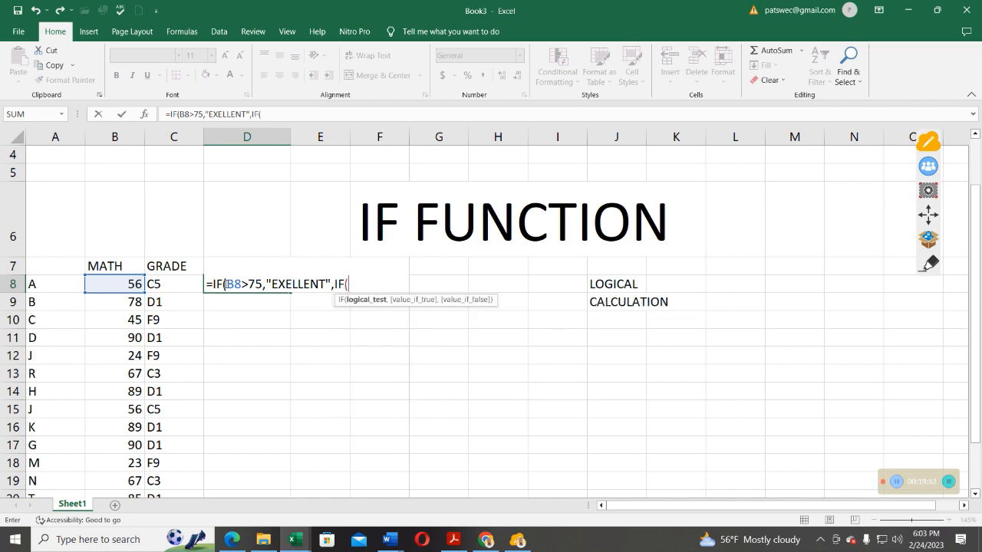
text(8)
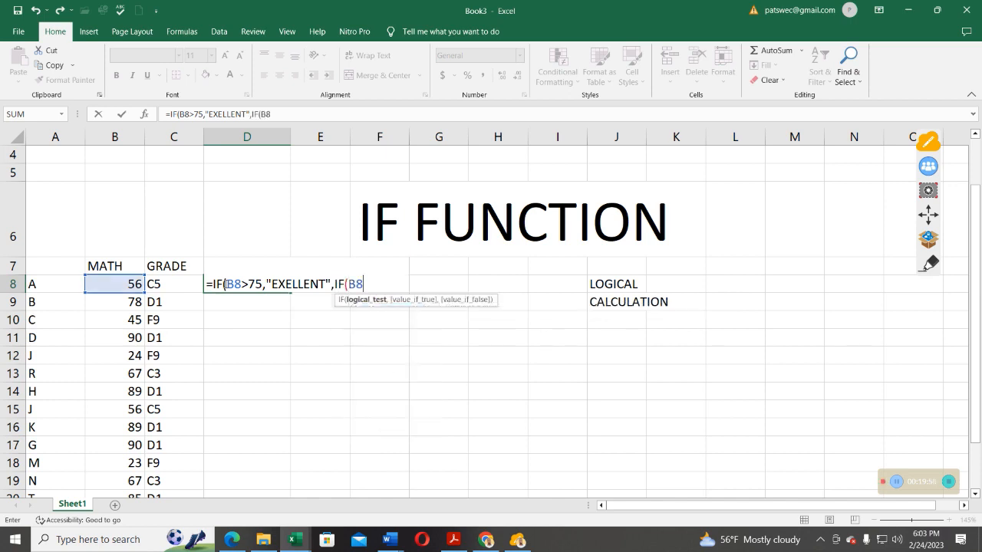
text(>70,")
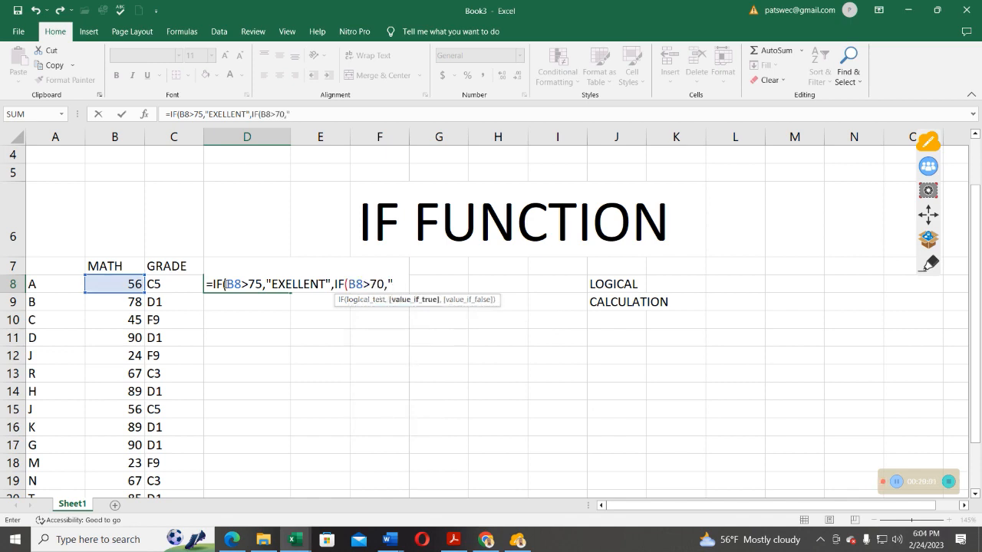
text(VERY GOOD)
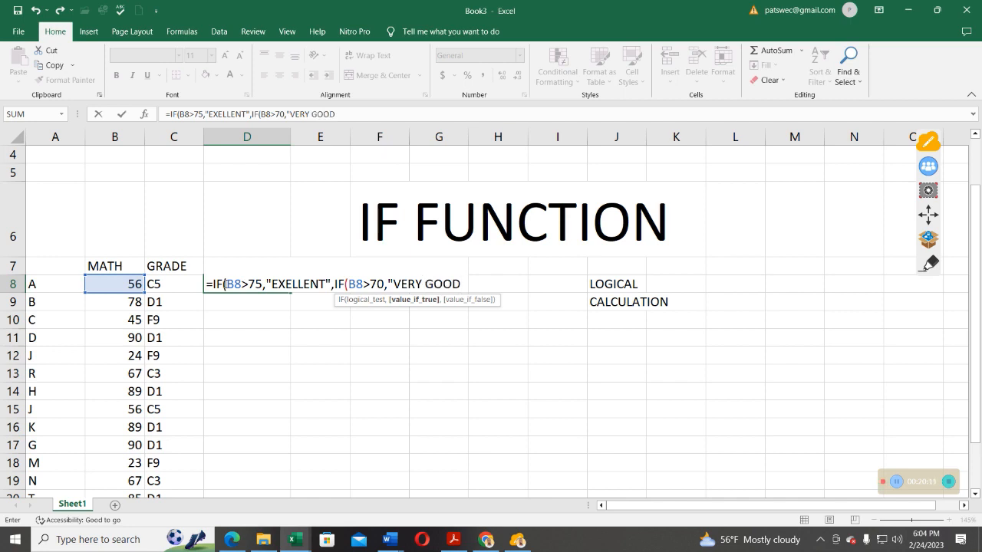
text(",I)
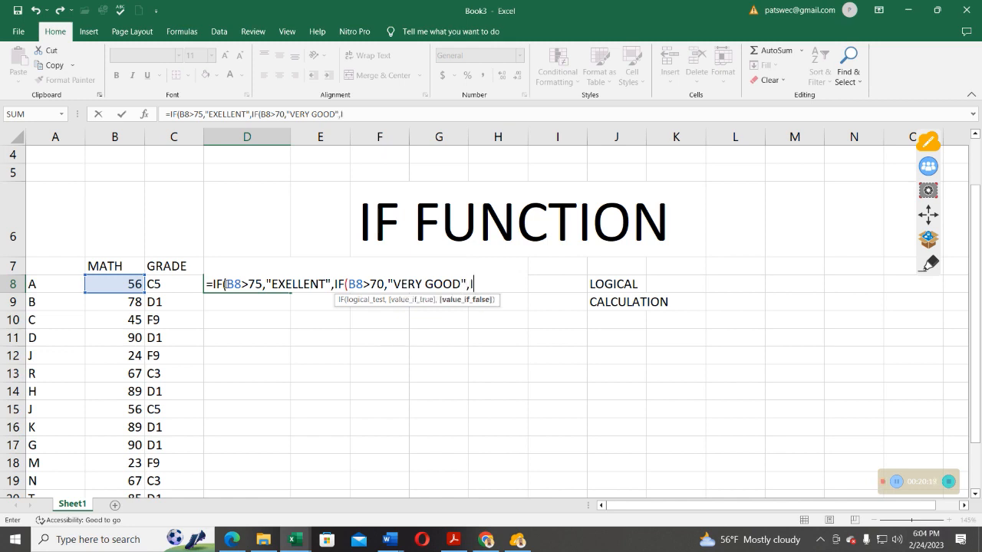
Step: Add a third nested IF to the D8 formula that returns "GOOD" when B8>65
text(F)
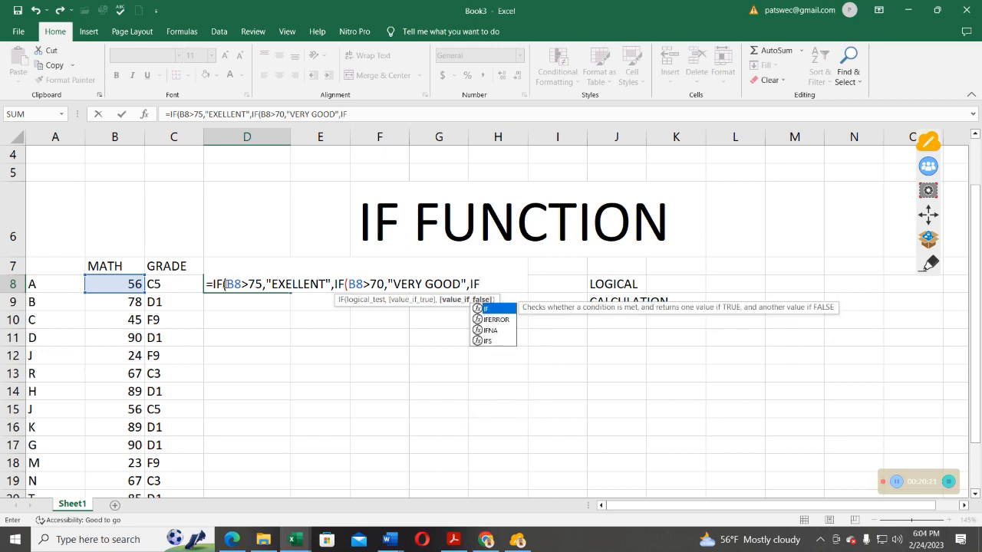
text((B8)
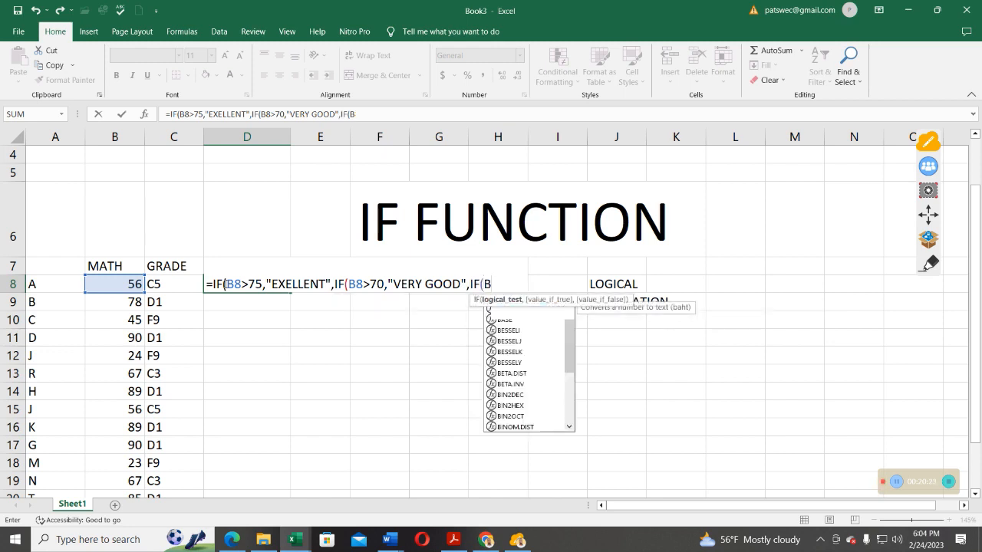
text(>)
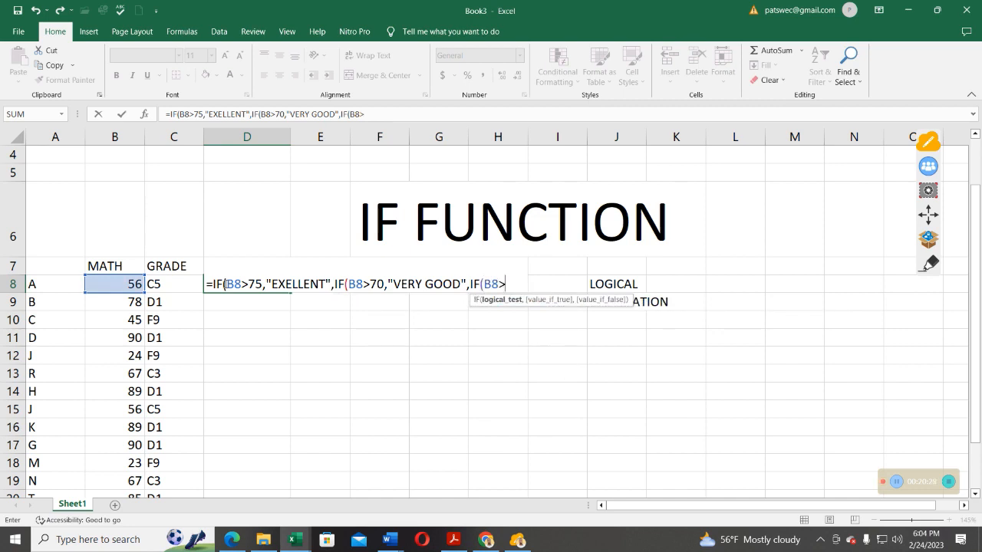
text(65)
text(,"G)
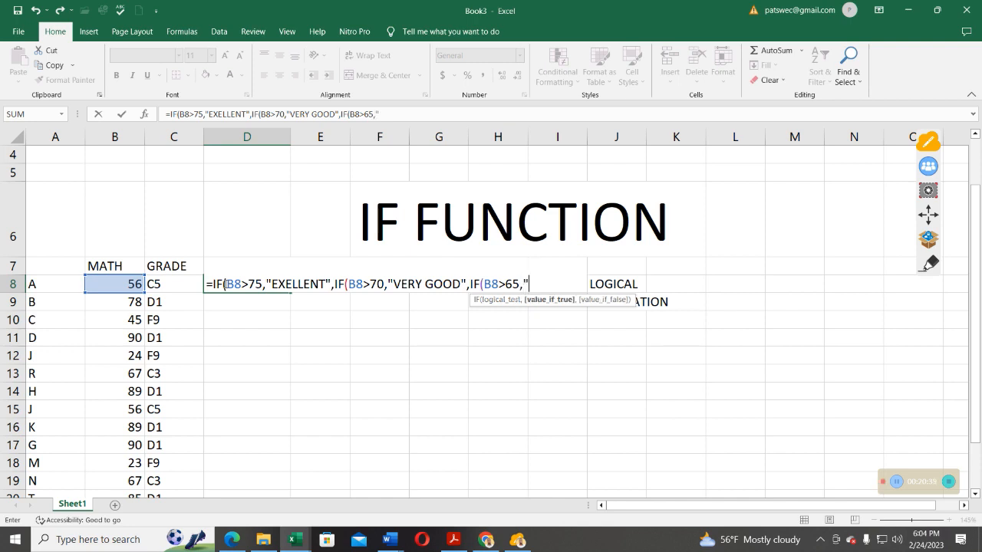
text(OOD",IF)
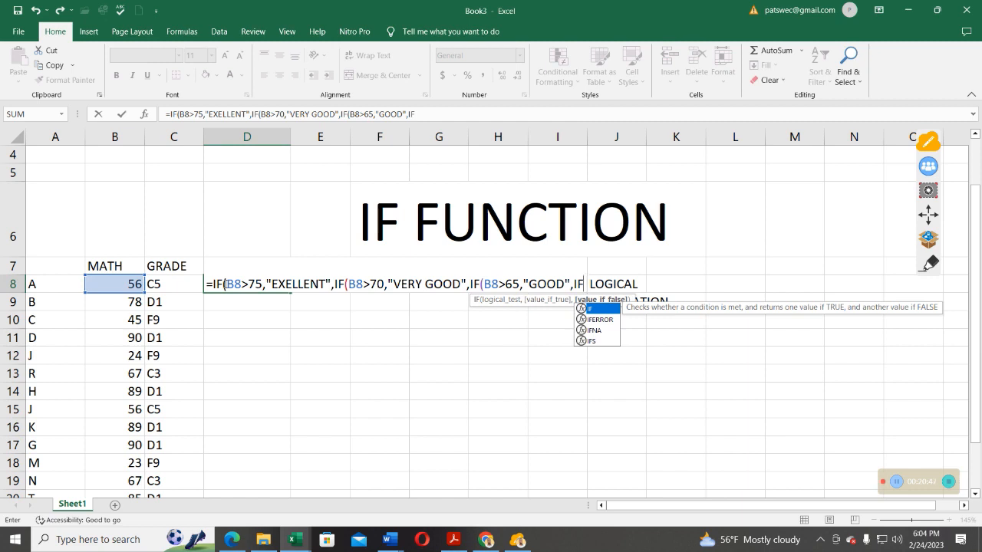
Step: Add the fourth condition to the D8 formula, returning "FAIR GOOD" when B8>60
text((B)
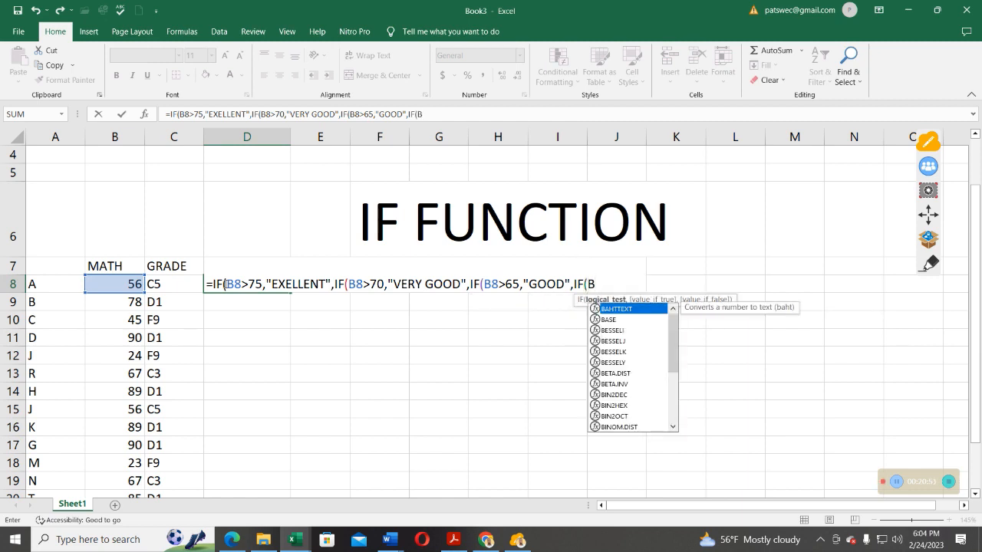
text(8>)
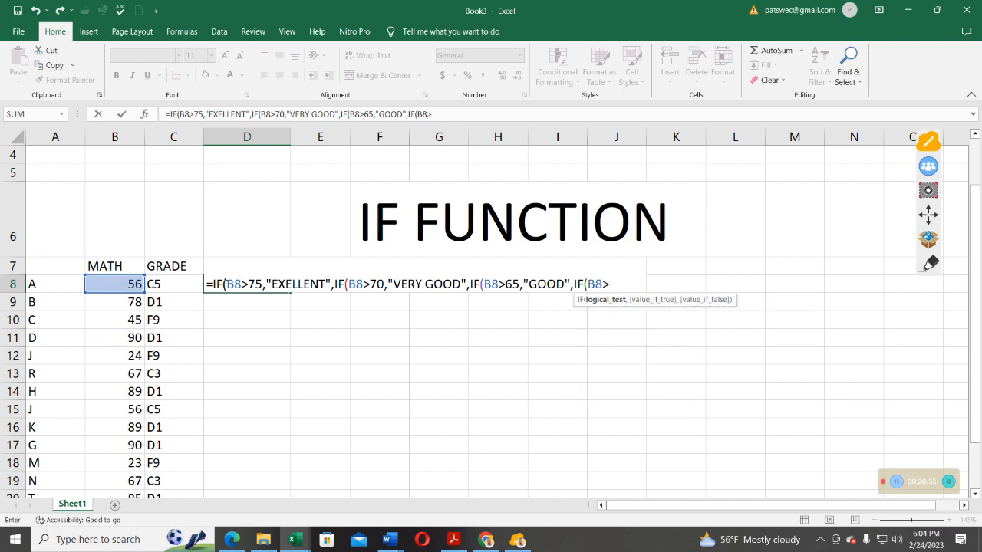
text(60,")
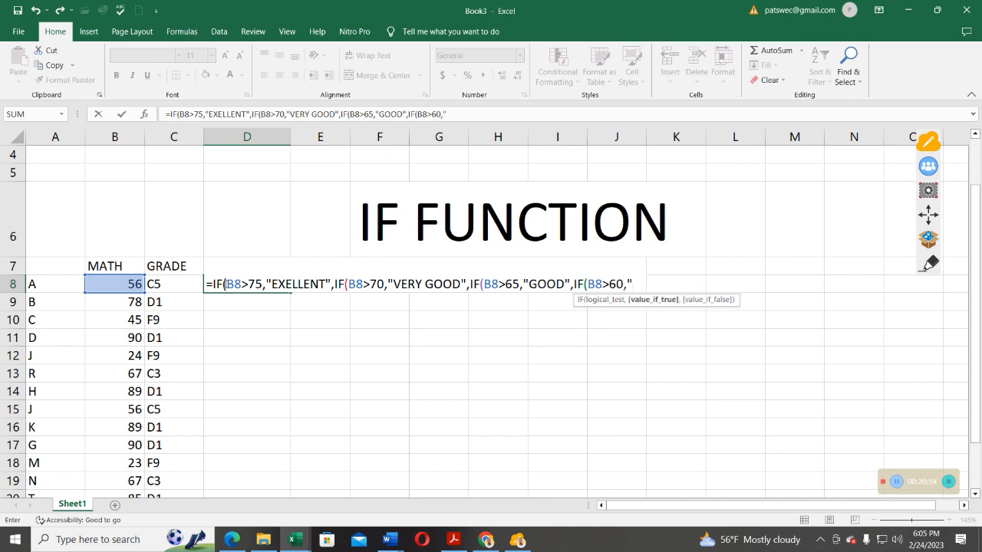
text(FAIR GOOD )
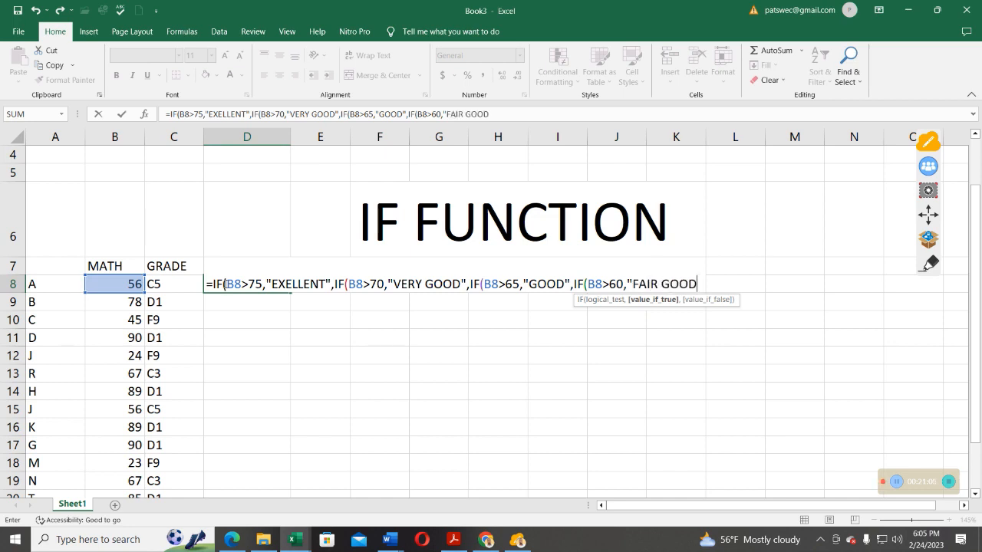
text(",)
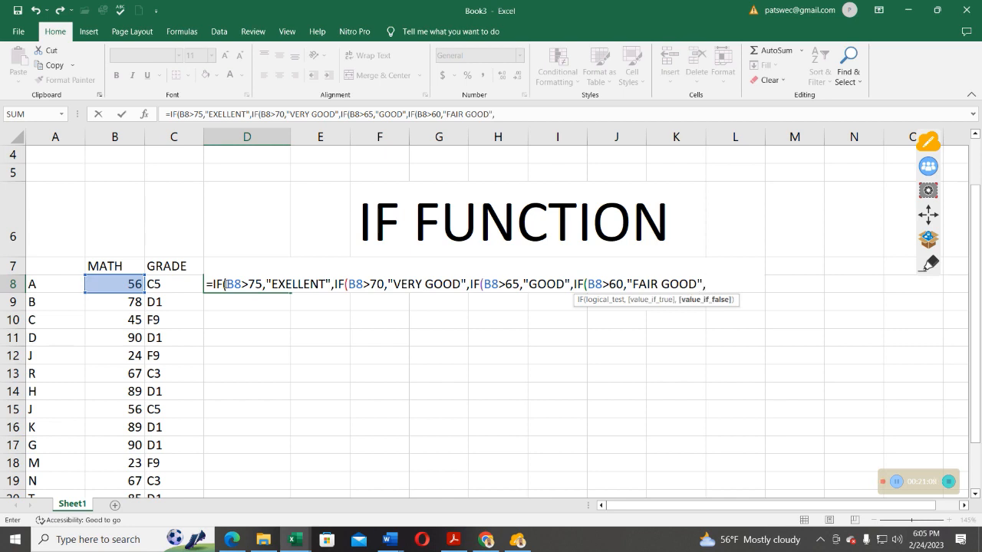
Step: Nest a fifth IF in the D8 formula that returns "FAIR" when B8>55
text(IF(B8)
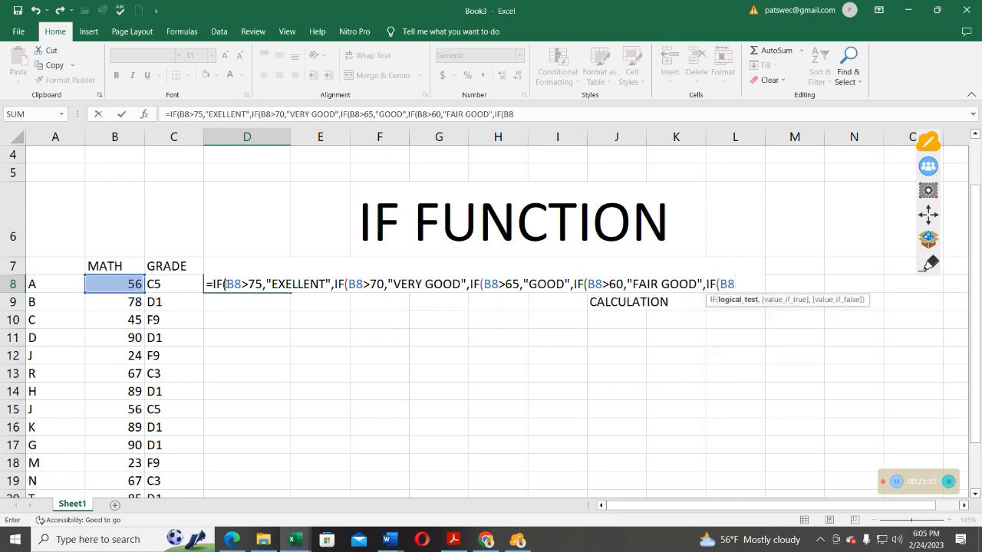
text(>55,")
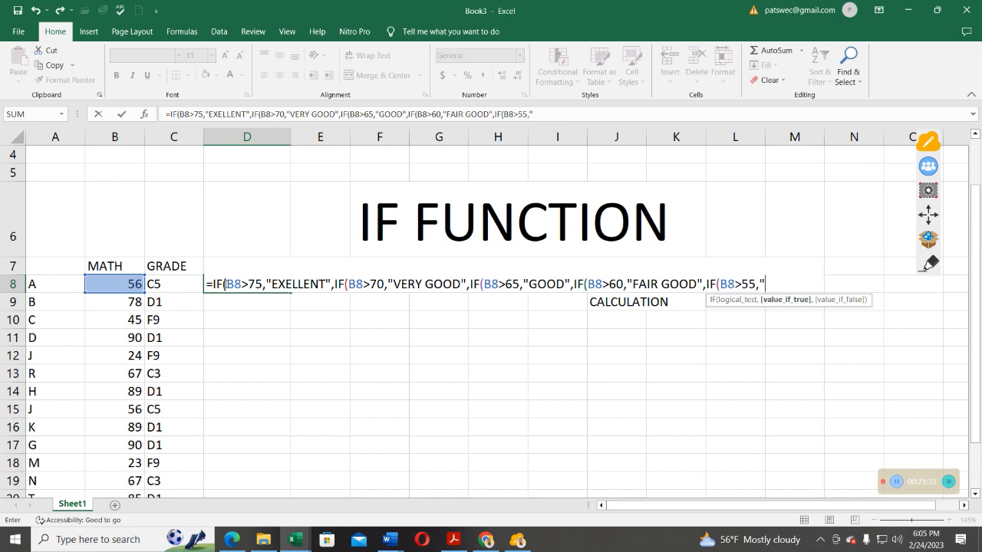
text(FAIR",)
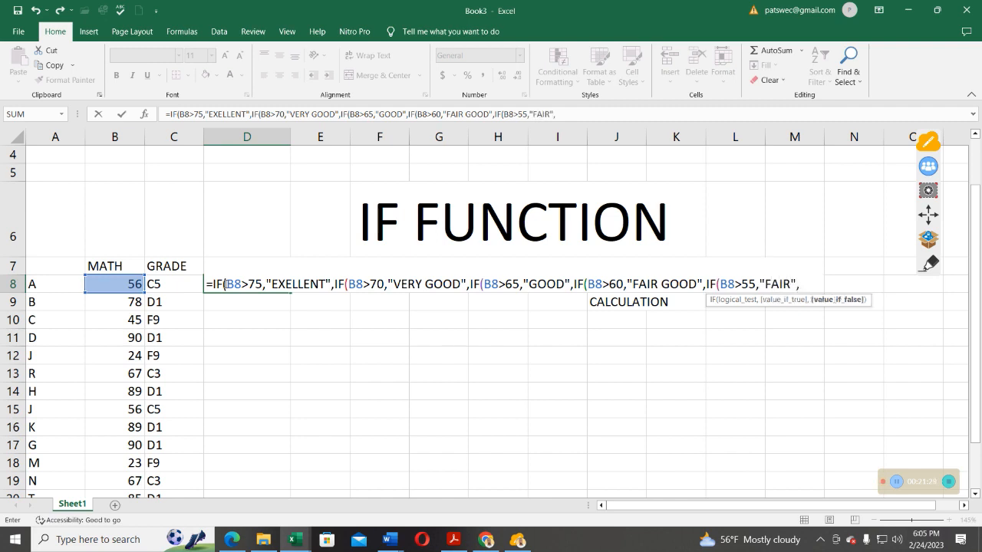
Step: Nest a sixth IF in the D8 formula that returns "TRY NEXT TIME" when B8>50
text(IF()
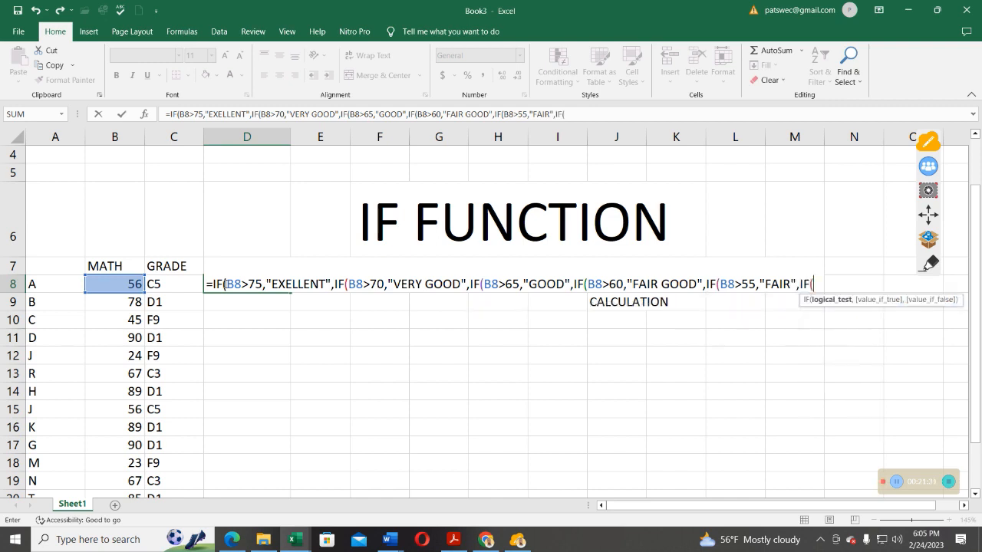
text(B8>)
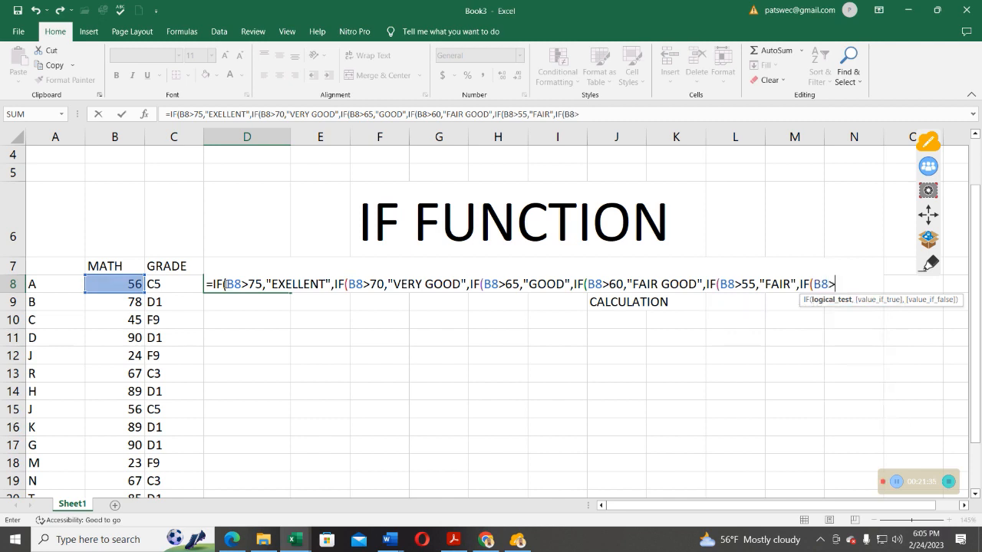
text(50,")
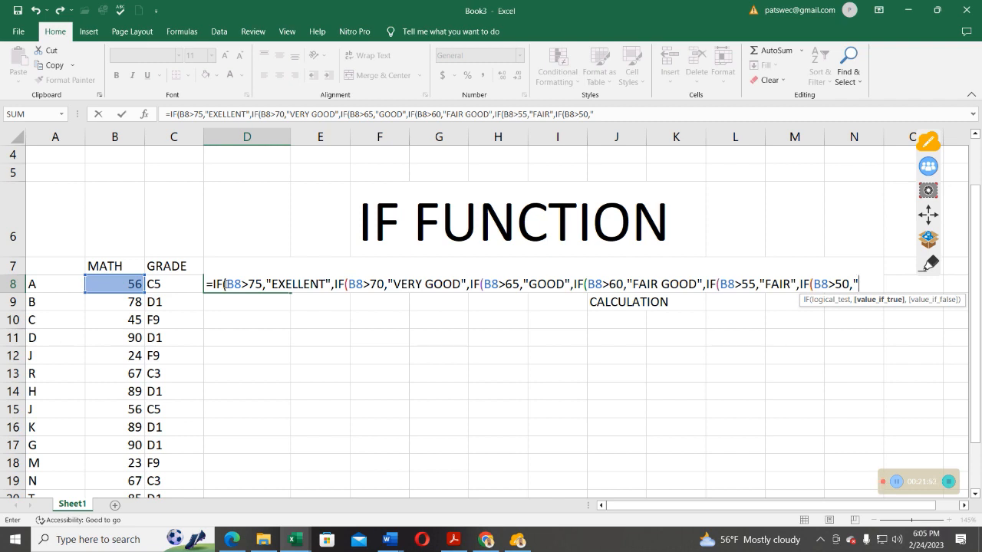
text(TRY NEXT TIME",)
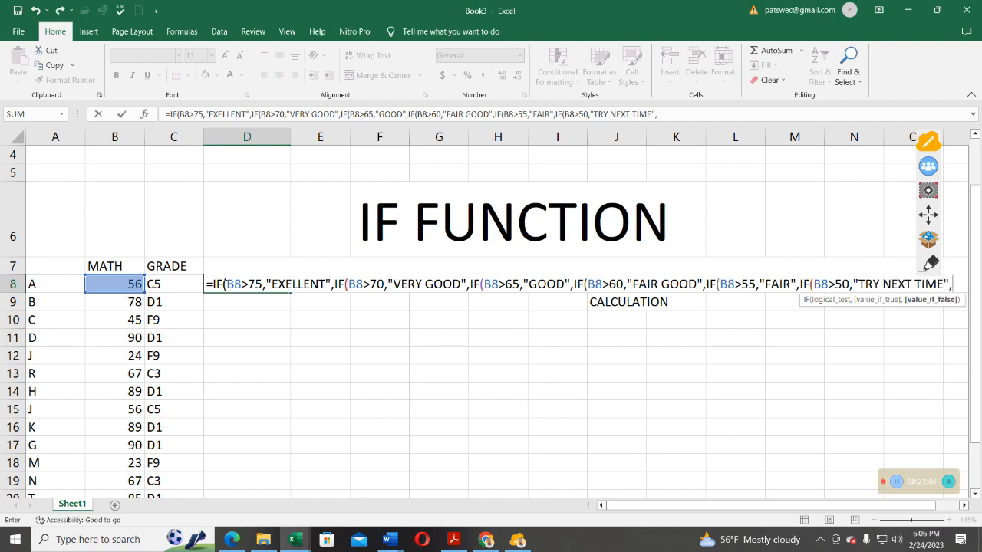
Step: Nest a seventh IF in the D8 formula that returns "PULLL UP YOUR SOCKS" when B8<50
text(IF)
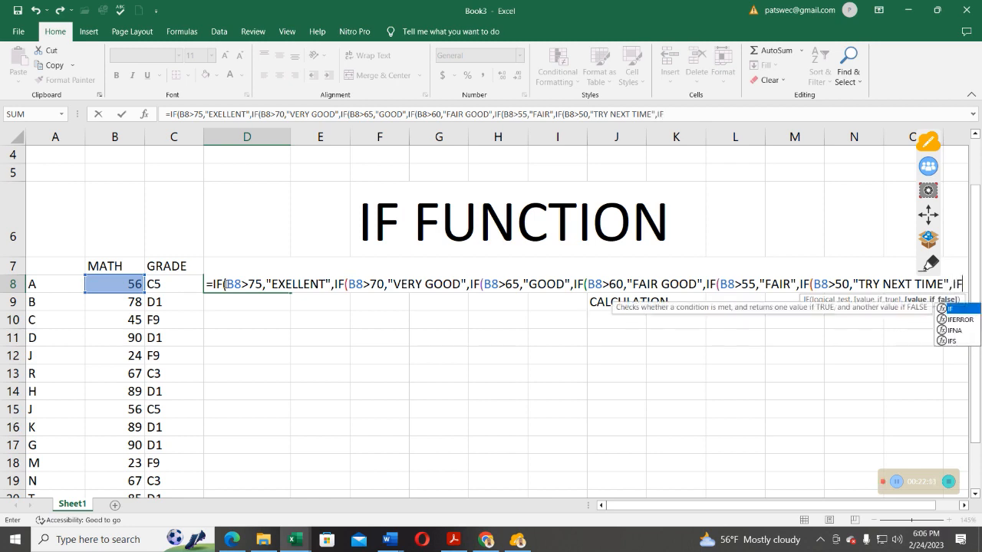
text((B)
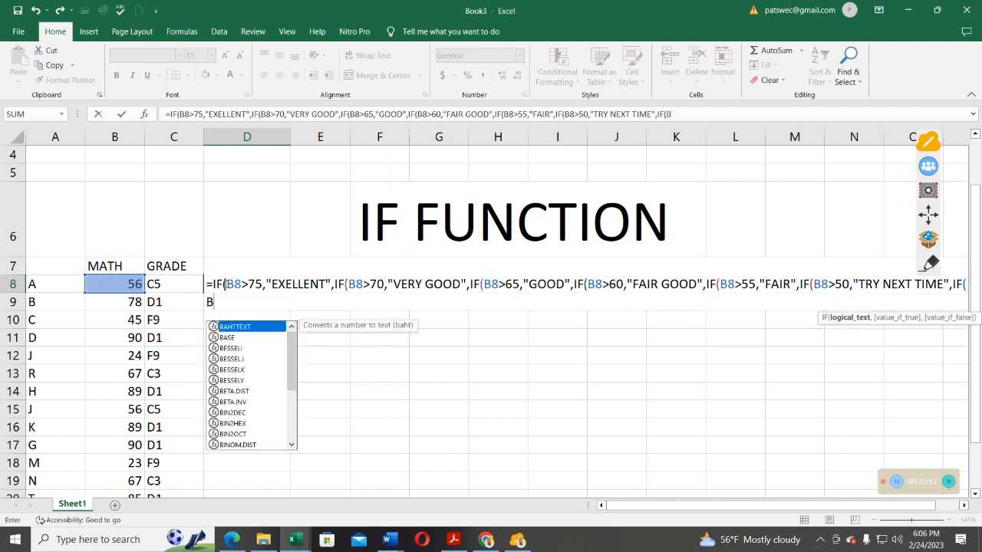
text(8)
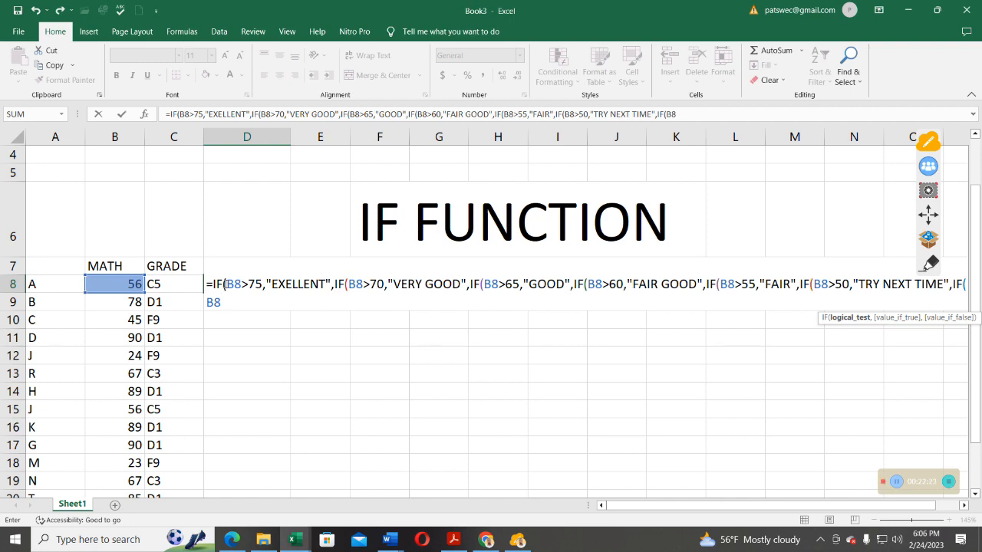
text(()
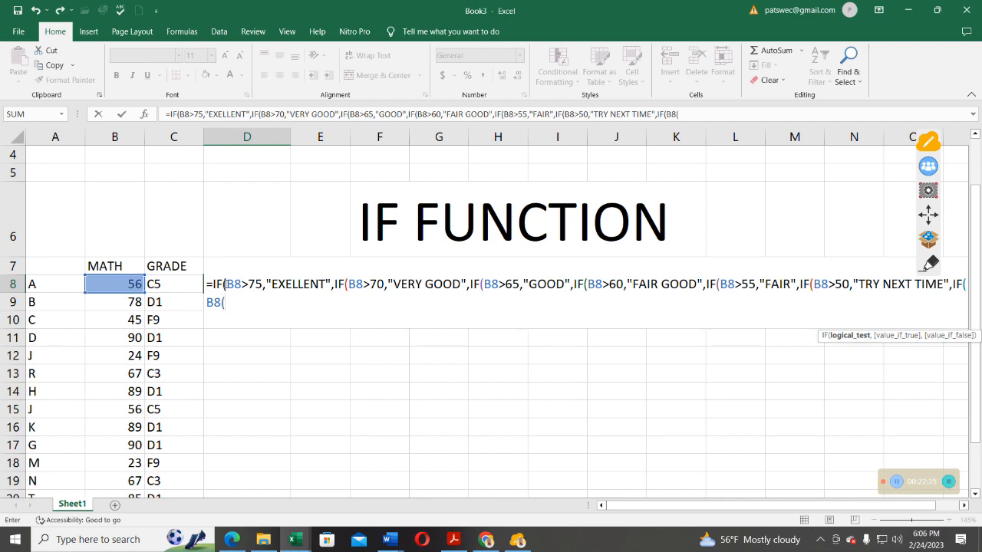
key(BackSpace)
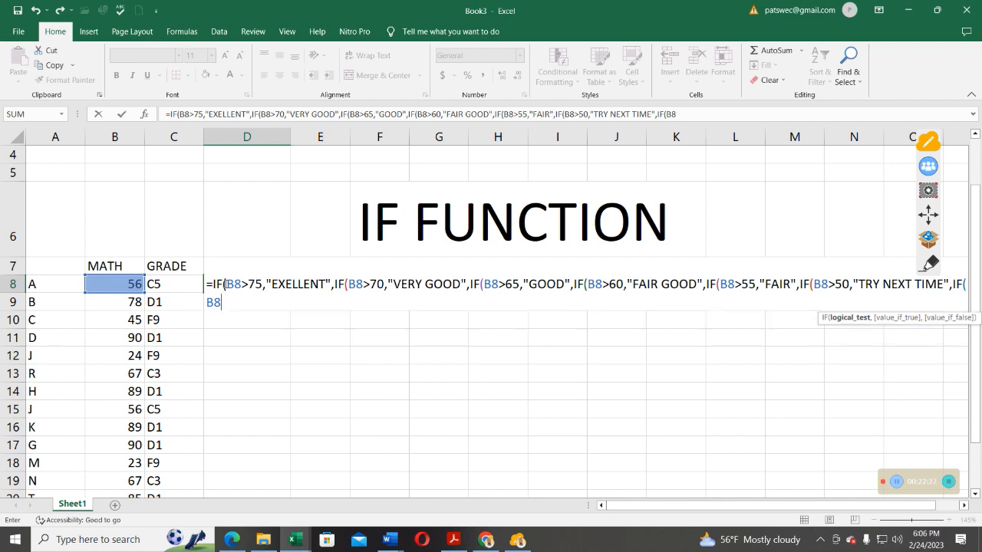
text(<)
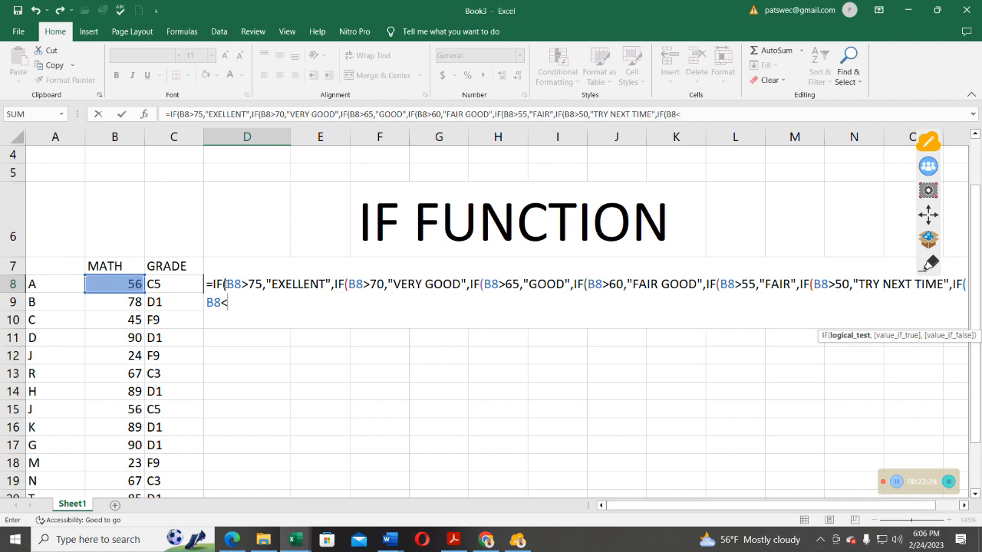
text(50,)
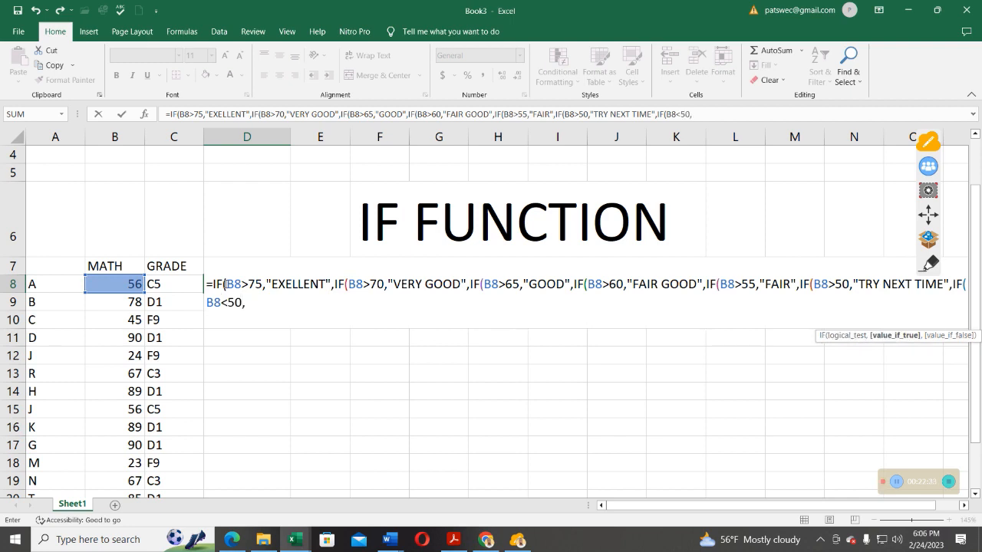
text("PULLL UP YOUR )
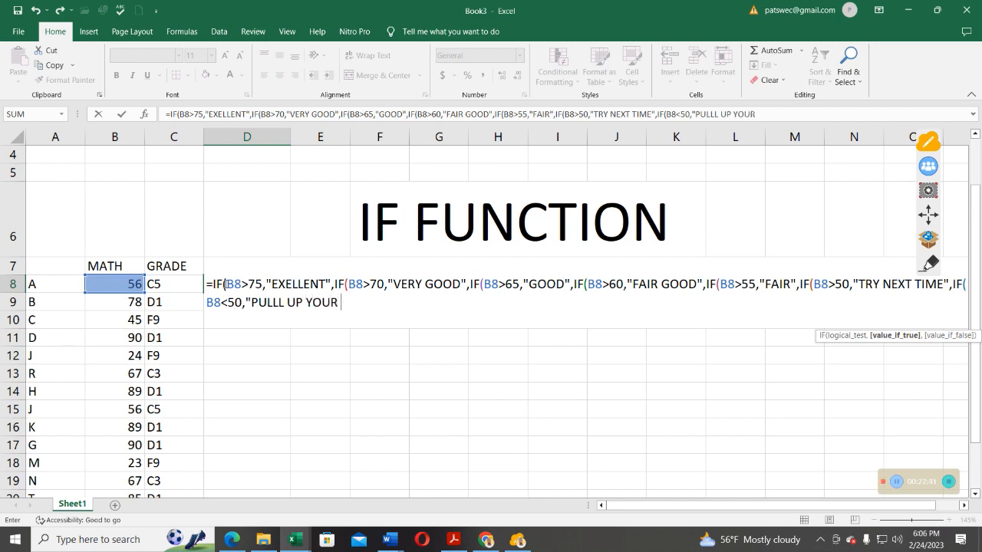
text(SOCKS)
Step: Close all seven nested IFs in the D8 formula with parentheses and enter the formula
text()))
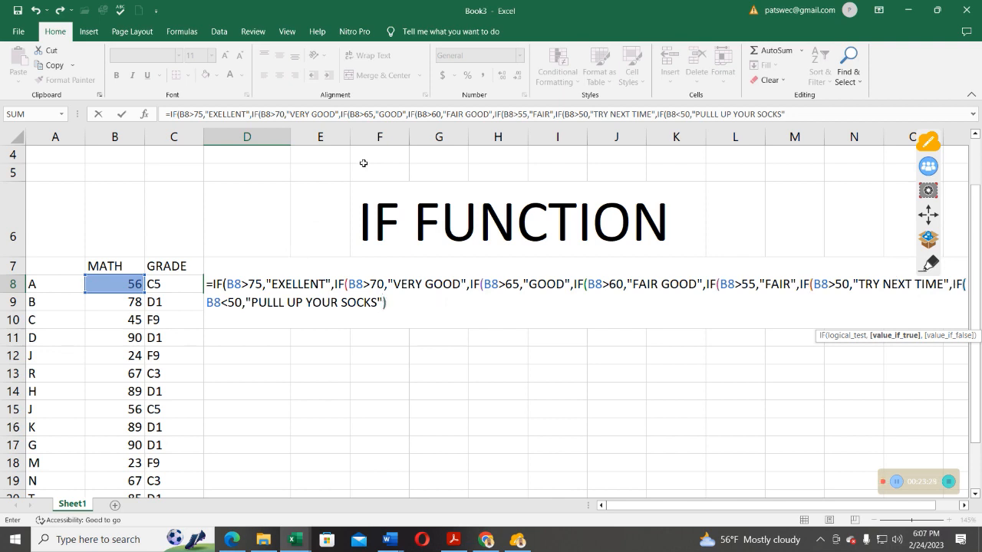
text())))
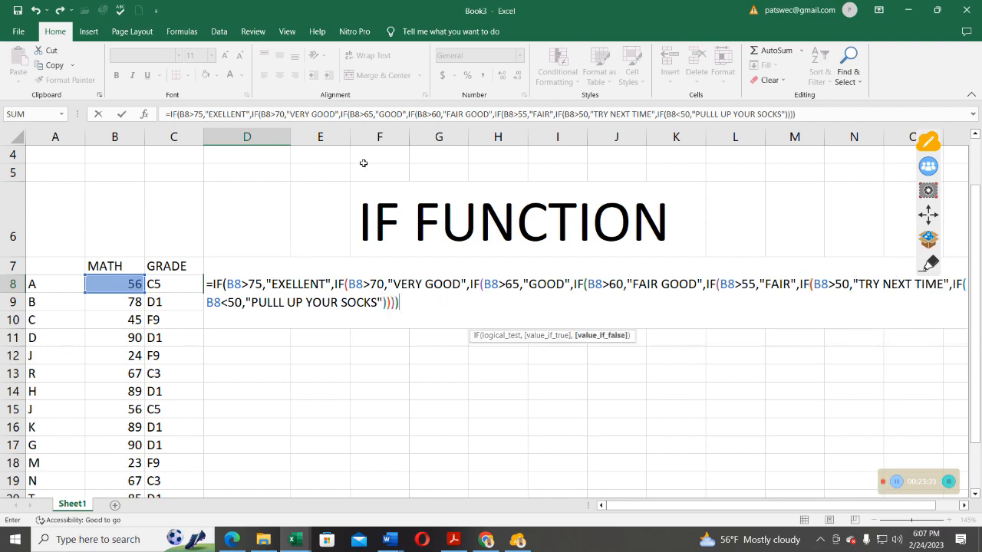
text())
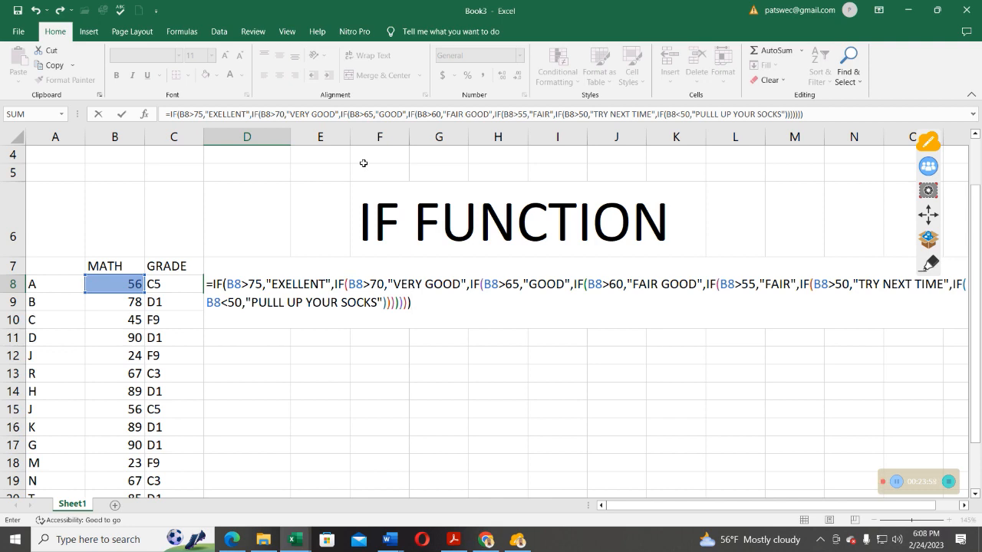
click(124, 115)
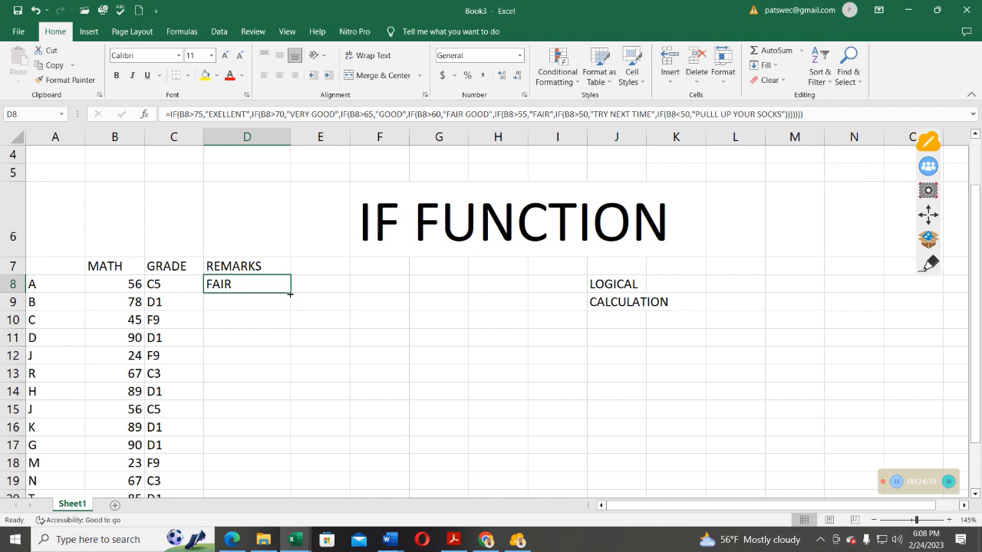
Step: Fill the D8 remarks formula down to D23 and widen column D to fit the longest remark
drag(290, 291, 288, 453)
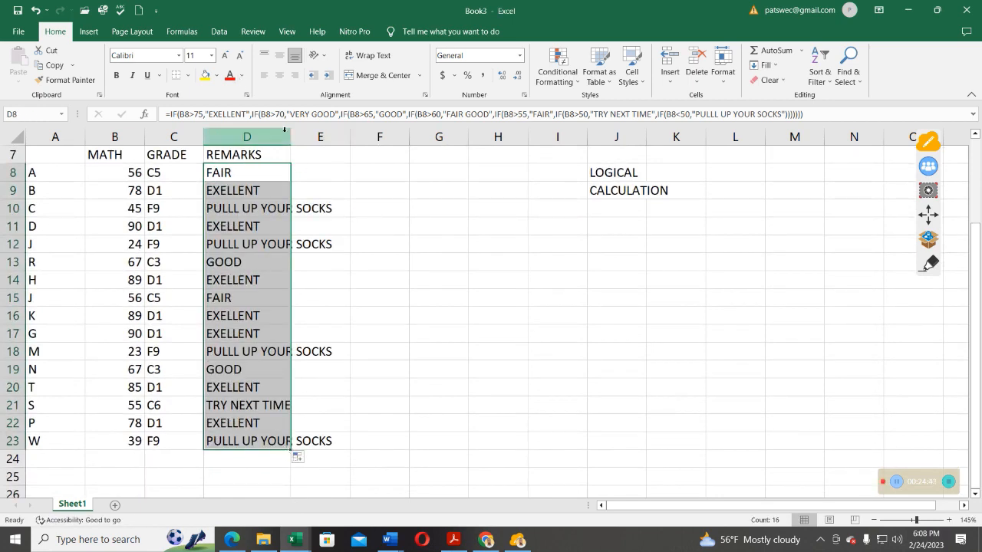
drag(291, 139, 345, 143)
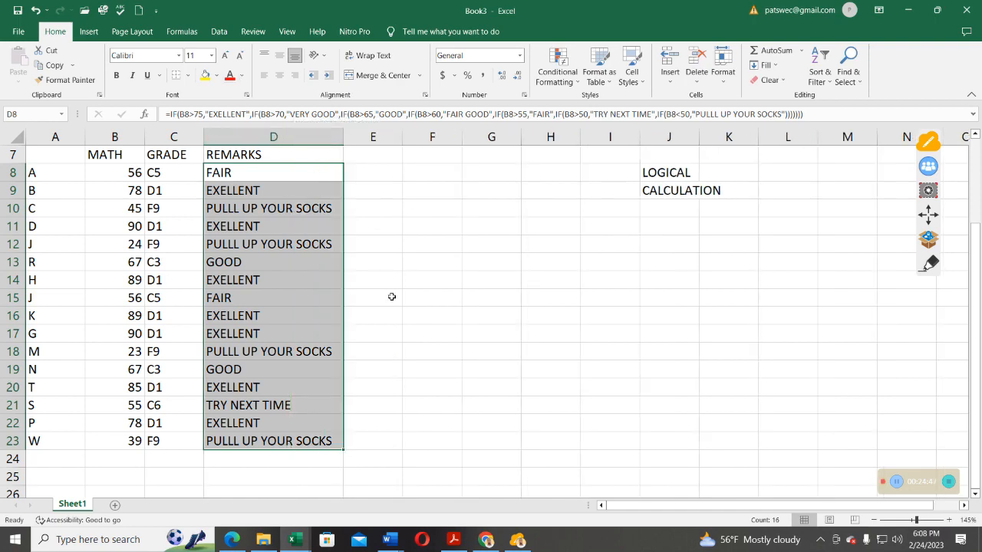
Step: Review the REMARKS column against the MATH scores and grades, and inspect the copied formula in D12
scroll(392, 297, up, 3)
scroll(318, 300, down, 3)
click(245, 247)
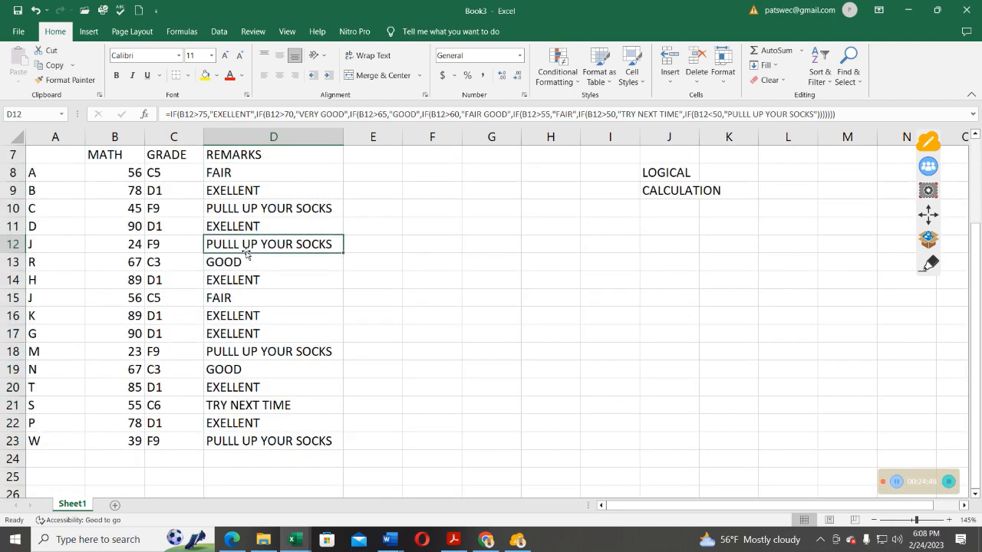
scroll(247, 253, up, 2)
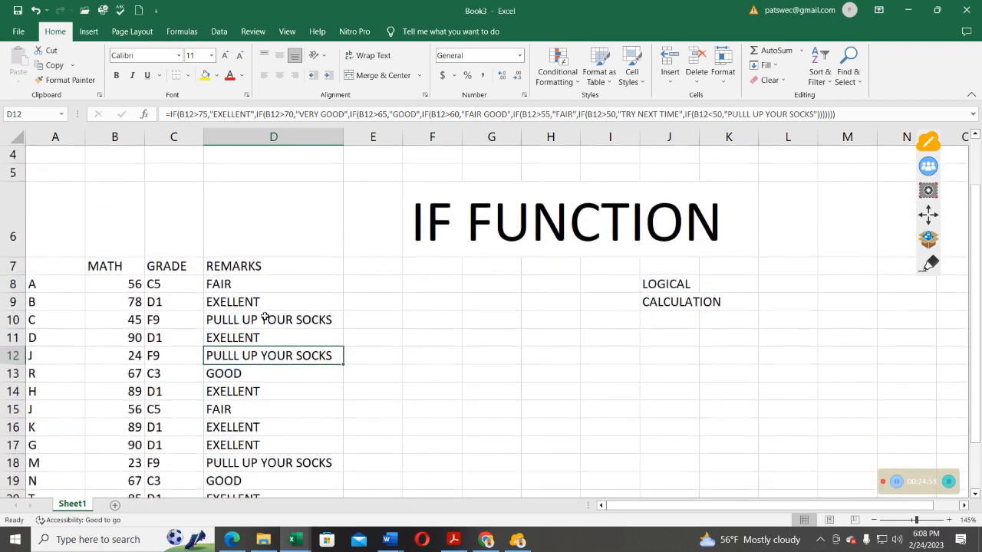
scroll(264, 317, down, 2)
scroll(263, 316, up, 2)
scroll(357, 388, down, 2)
scroll(340, 377, up, 3)
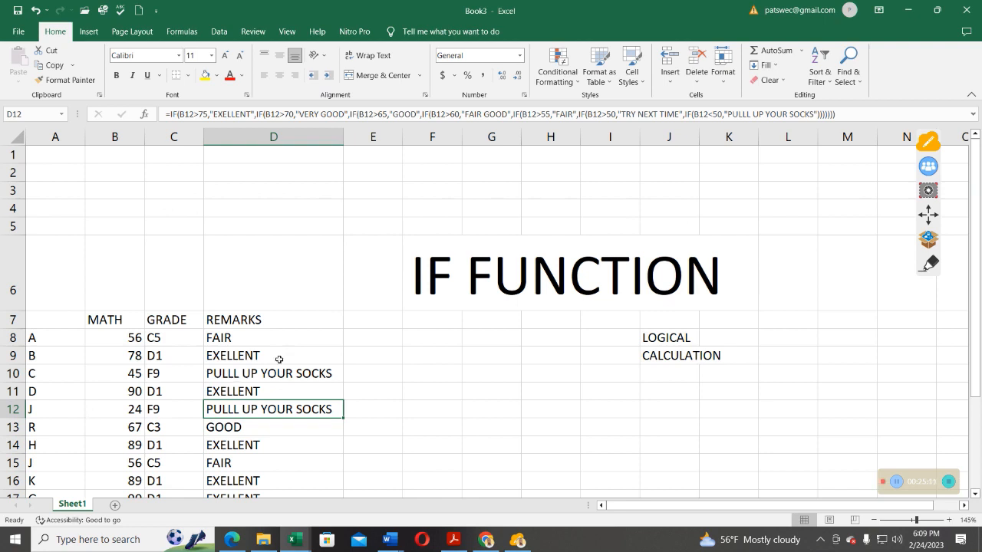
Step: Open the on-screen annotation tools and choose the pen for marking the worksheet
click(930, 266)
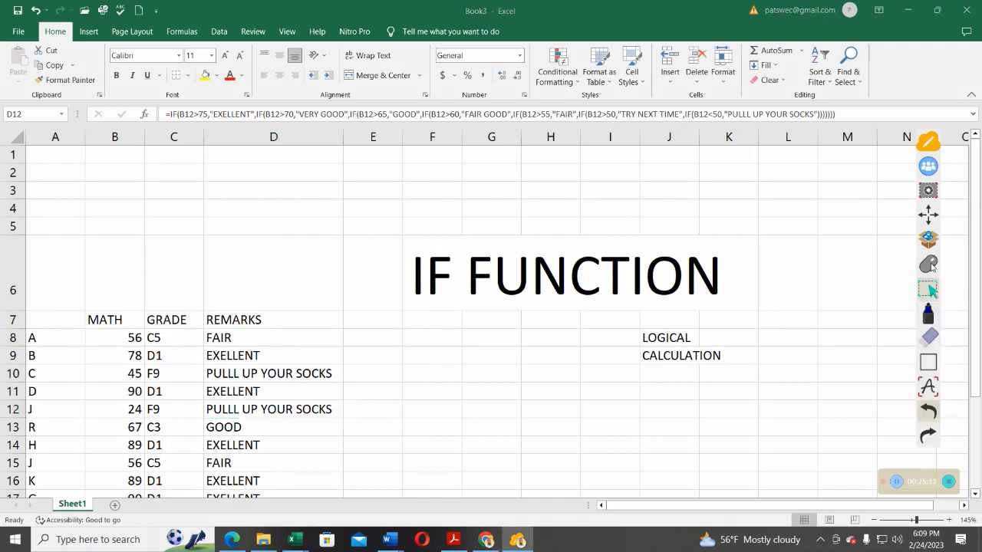
click(928, 316)
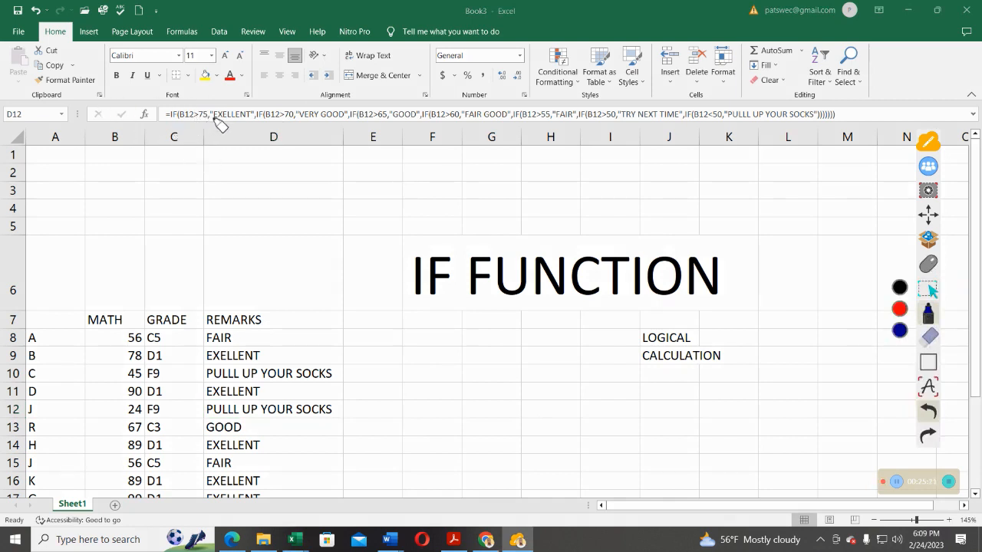
mouse_move(154, 101)
mouse_down()
mouse_move(142, 109)
mouse_move(205, 147)
mouse_move(476, 172)
mouse_move(652, 130)
mouse_move(807, 132)
mouse_move(835, 117)
mouse_up()
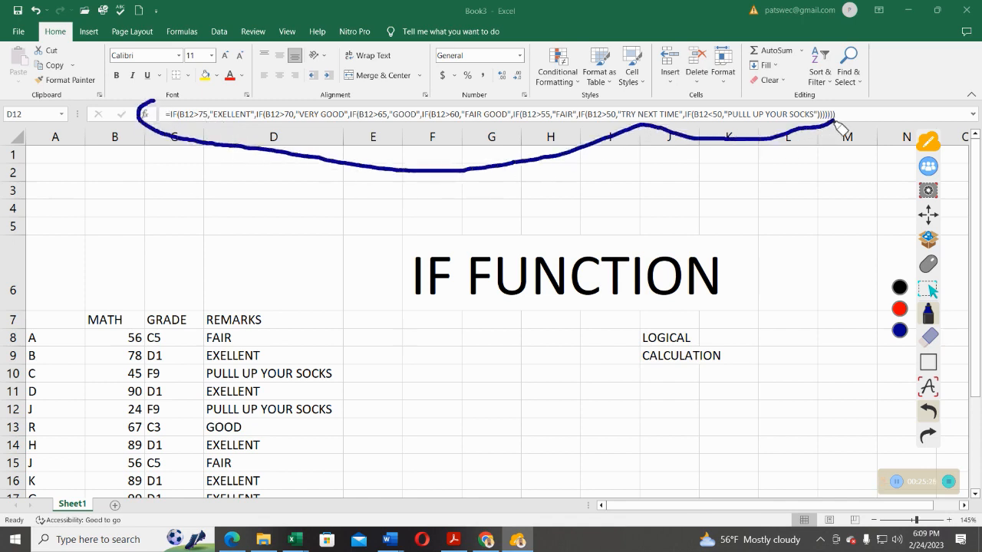
click(927, 410)
mouse_move(155, 106)
mouse_down()
mouse_move(154, 118)
mouse_move(222, 136)
mouse_move(717, 132)
mouse_move(827, 117)
mouse_up()
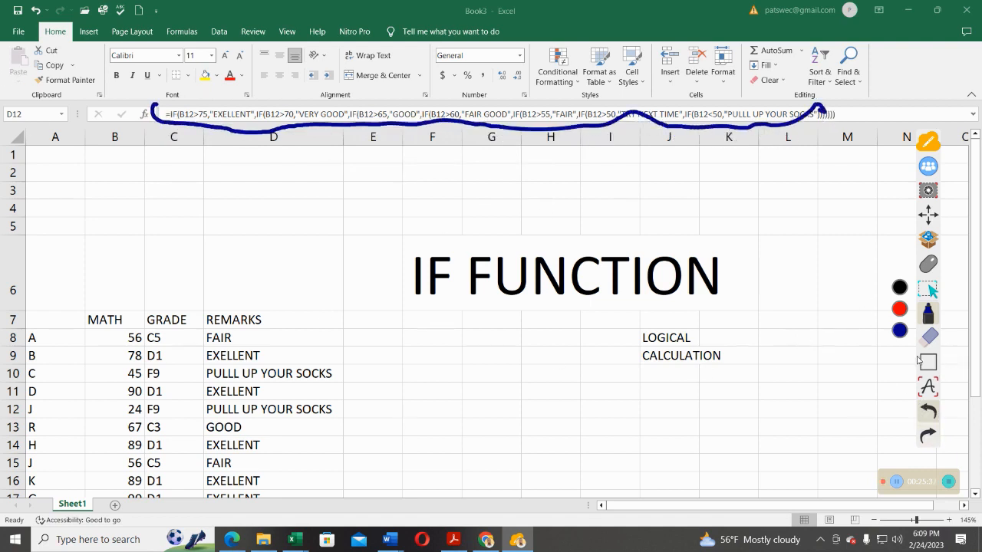
click(927, 412)
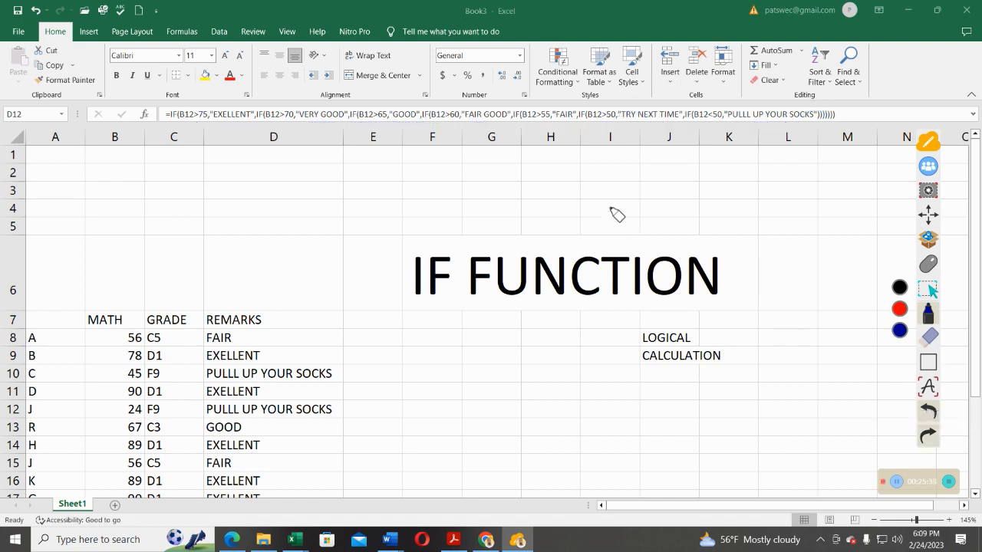
Step: Draw a closed dark blue outline around the entire nested IF formula of D12 in the formula bar
mouse_move(178, 105)
mouse_down()
mouse_move(165, 104)
mouse_move(159, 123)
mouse_move(328, 132)
mouse_move(853, 122)
mouse_move(852, 107)
mouse_move(797, 105)
mouse_move(630, 112)
mouse_move(343, 101)
mouse_move(282, 110)
mouse_move(184, 105)
mouse_move(175, 115)
mouse_up()
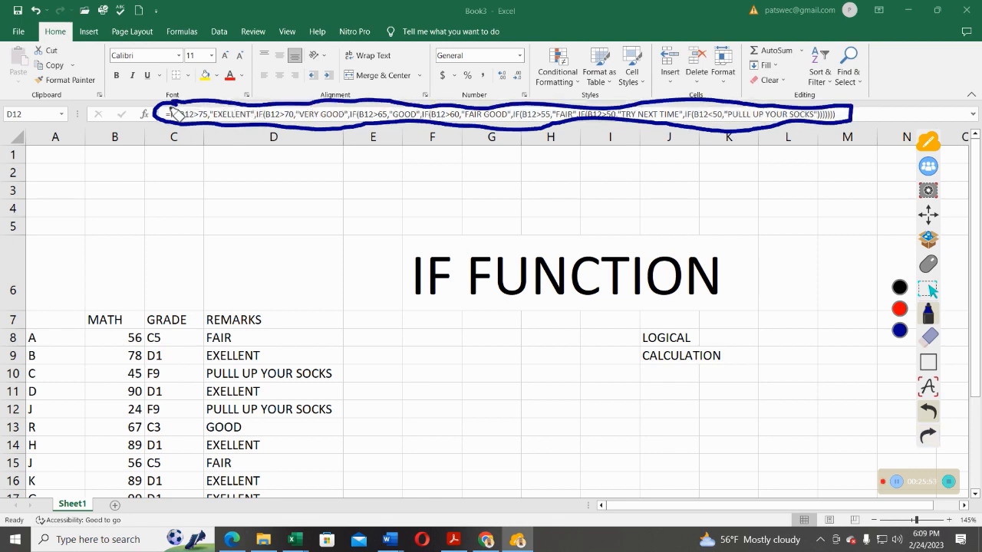